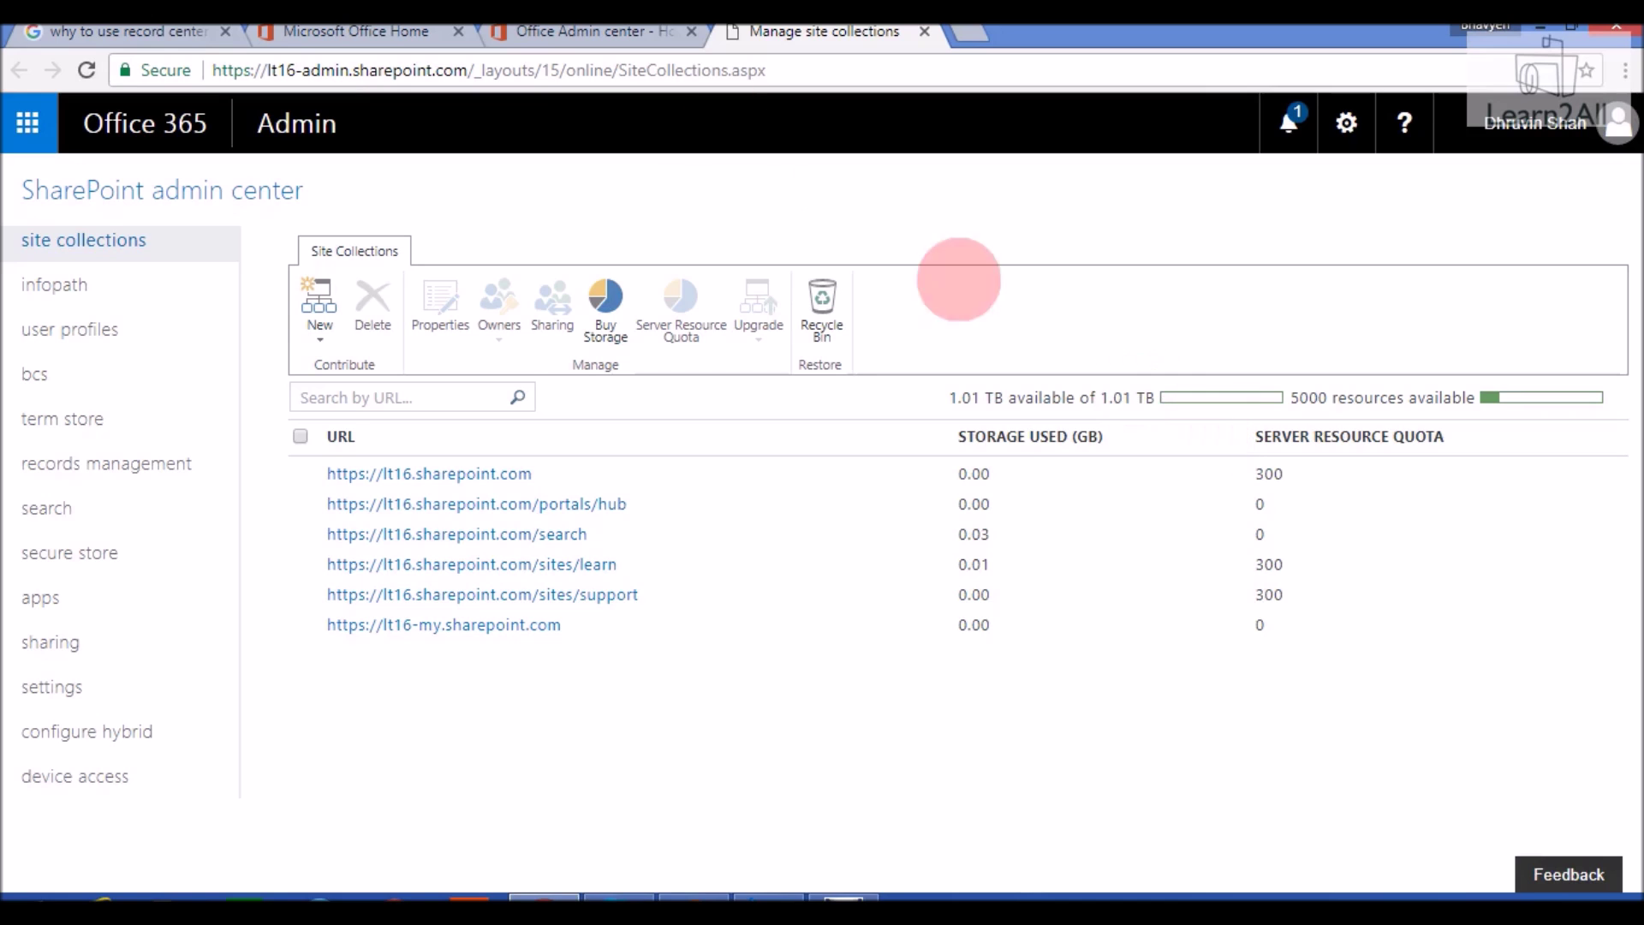
- Start a new private site collection titled "Record Center Overview Example" with the address /sites/recordcenter
{"action": "left_click", "coordinate": [322, 334]}
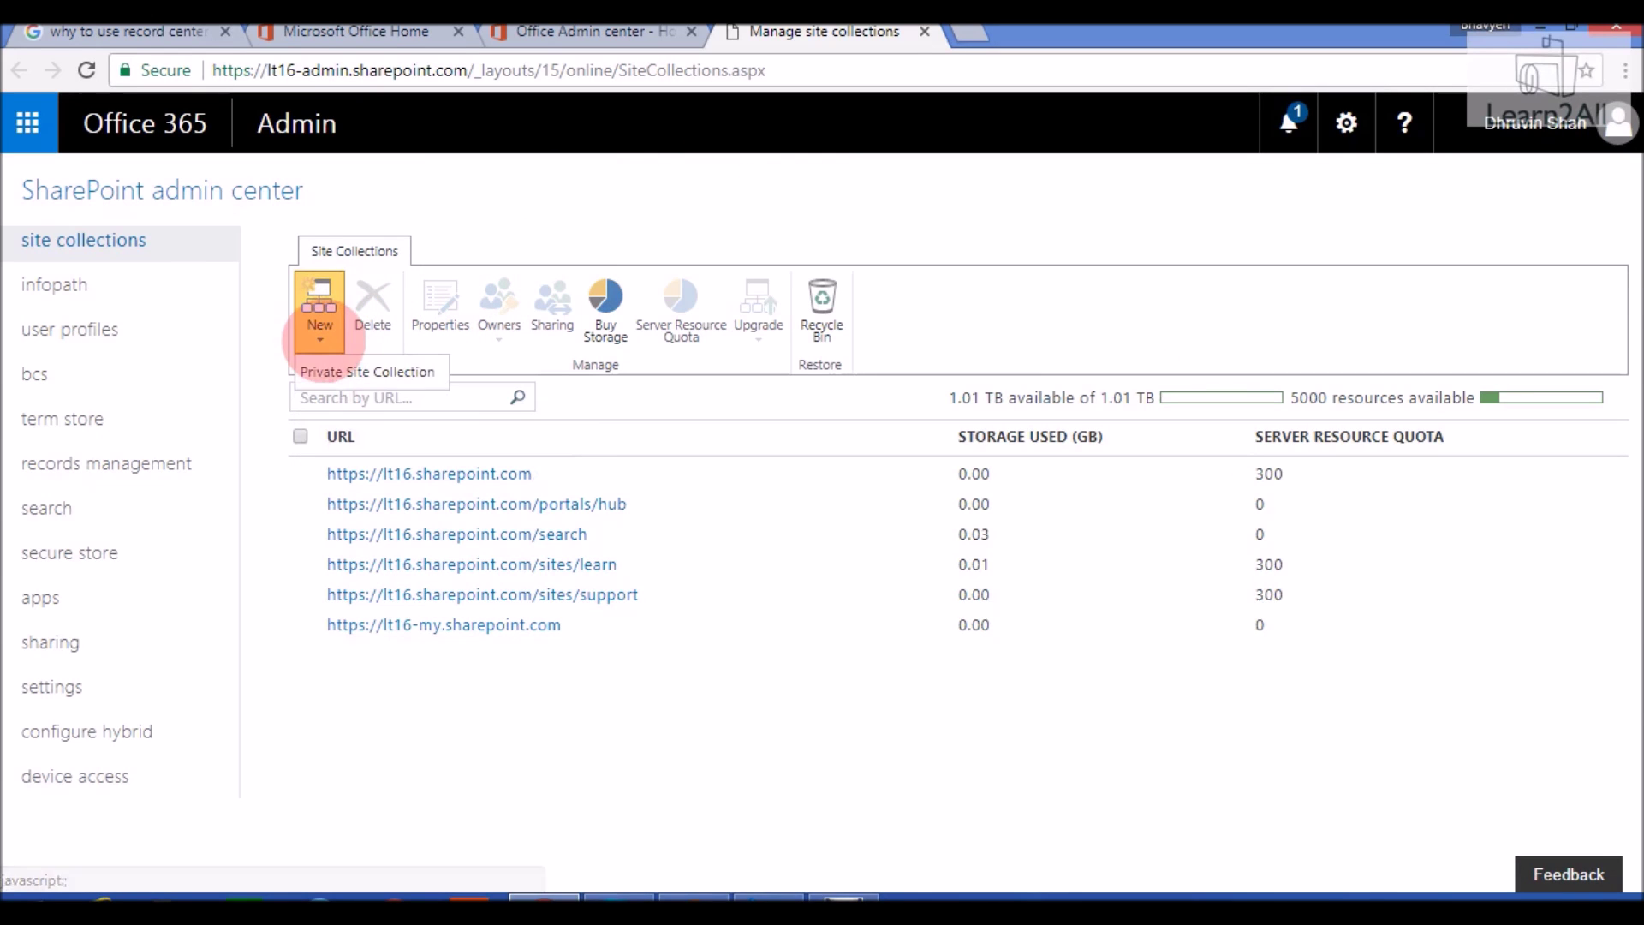
{"action": "left_click", "coordinate": [341, 370]}
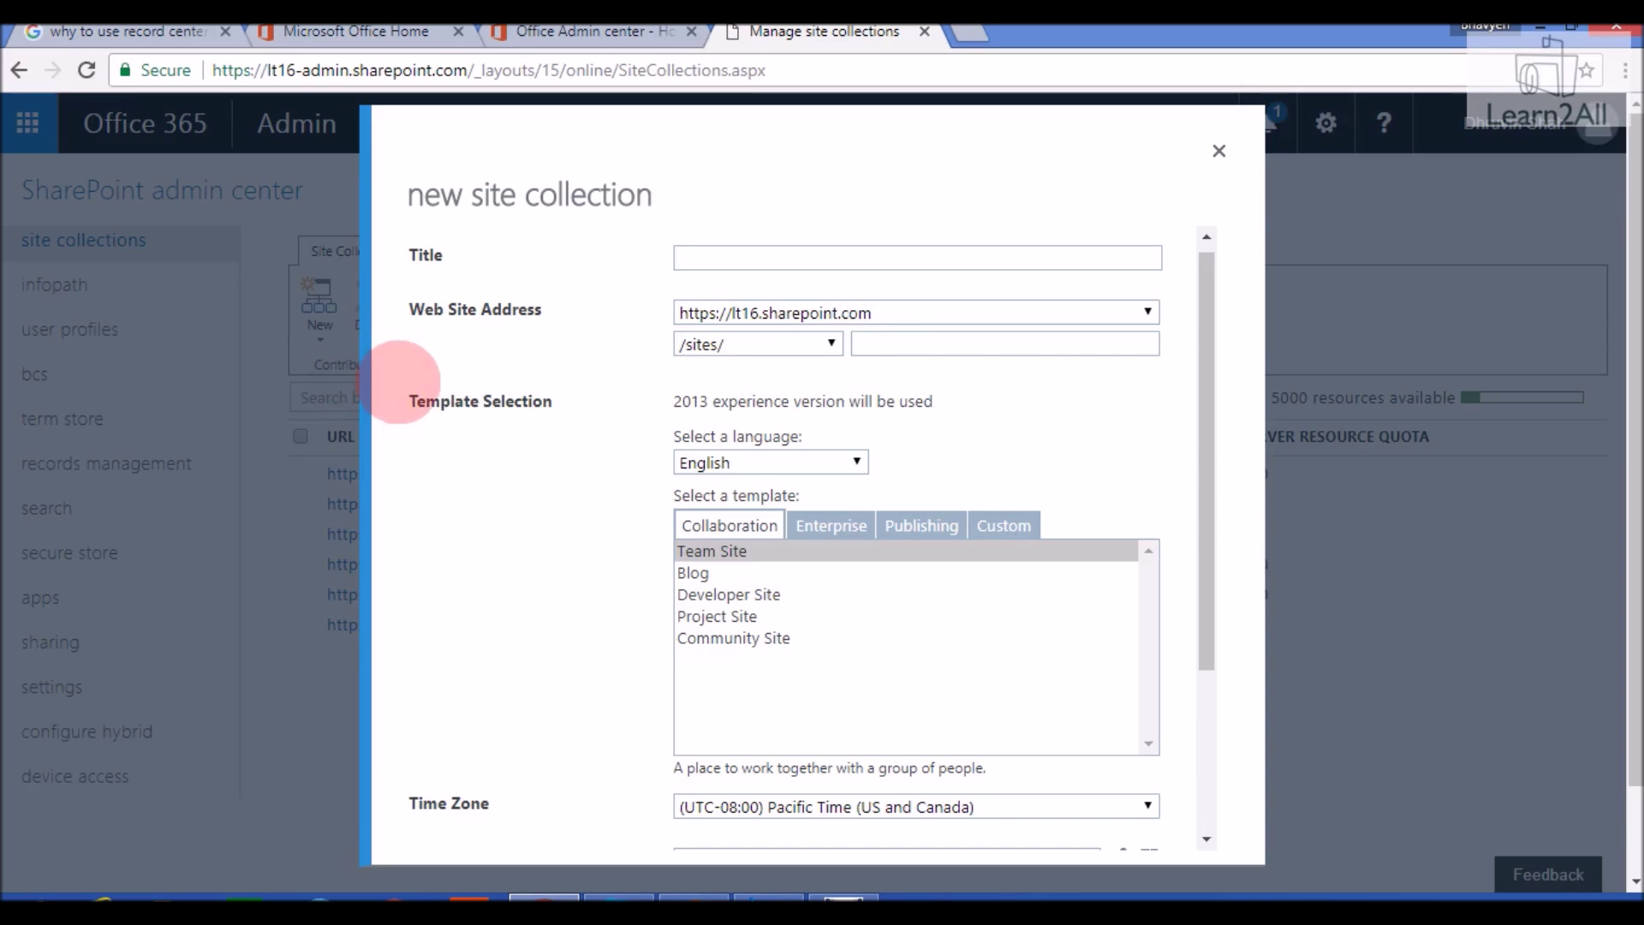
{"action": "left_click", "coordinate": [777, 258]}
{"action": "type", "text": "Record Center Overview Example"}
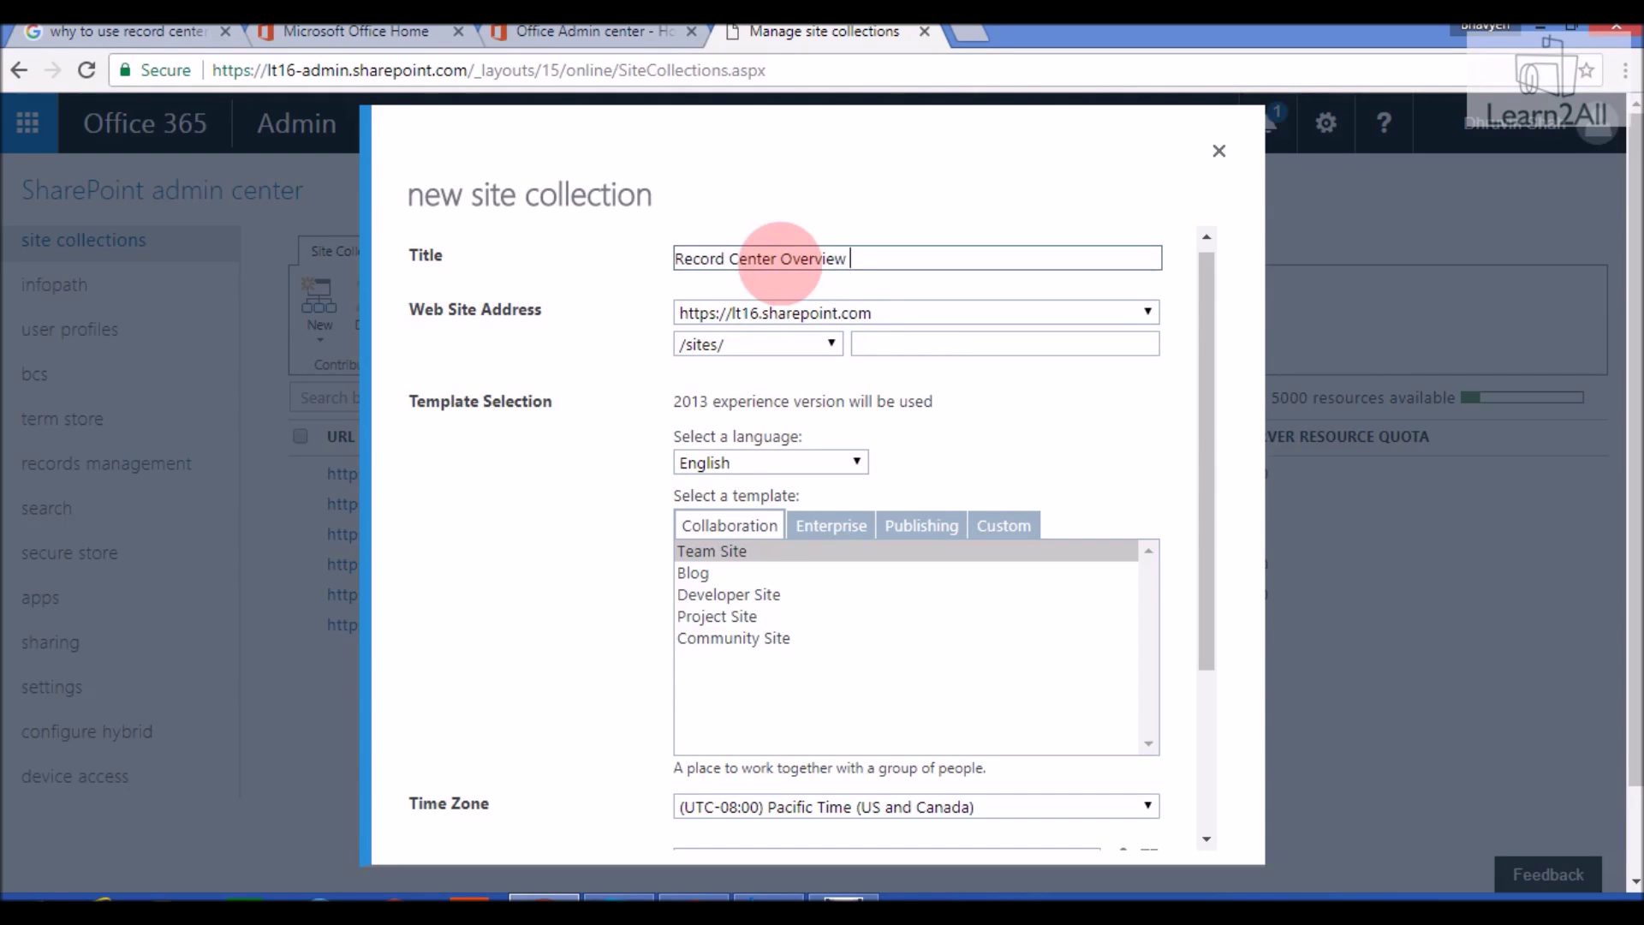
{"action": "left_click", "coordinate": [911, 345]}
{"action": "type", "text": "recordcenter"}
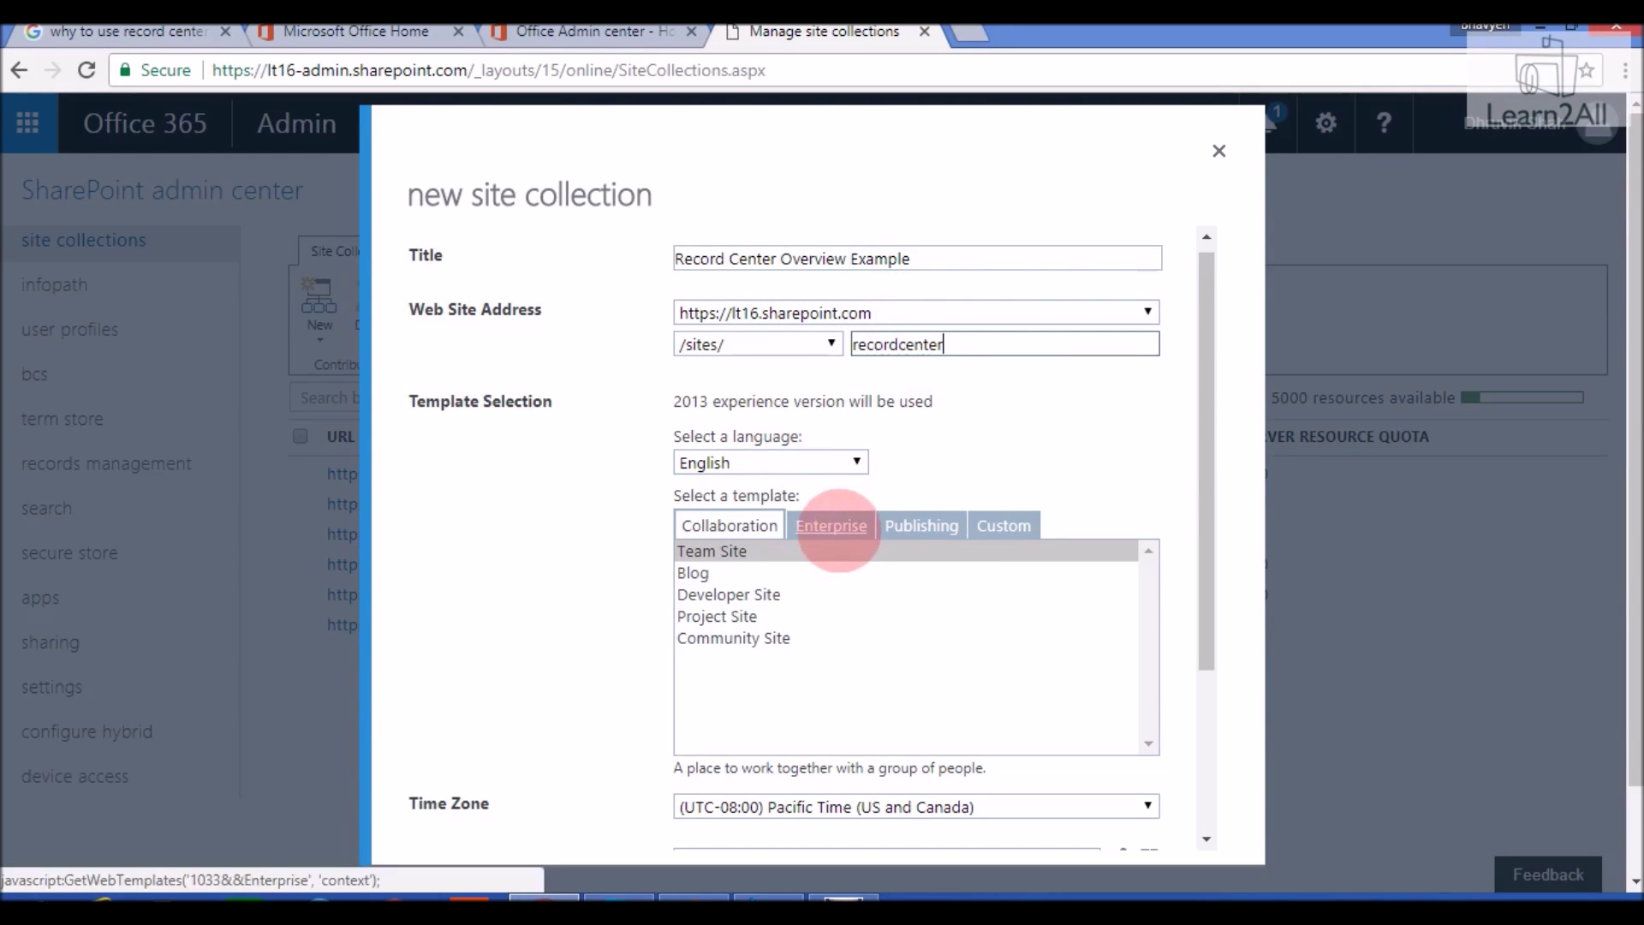
- Choose the Records Center enterprise template and create the site collection with the remaining settings at their defaults
{"action": "left_click", "coordinate": [835, 526]}
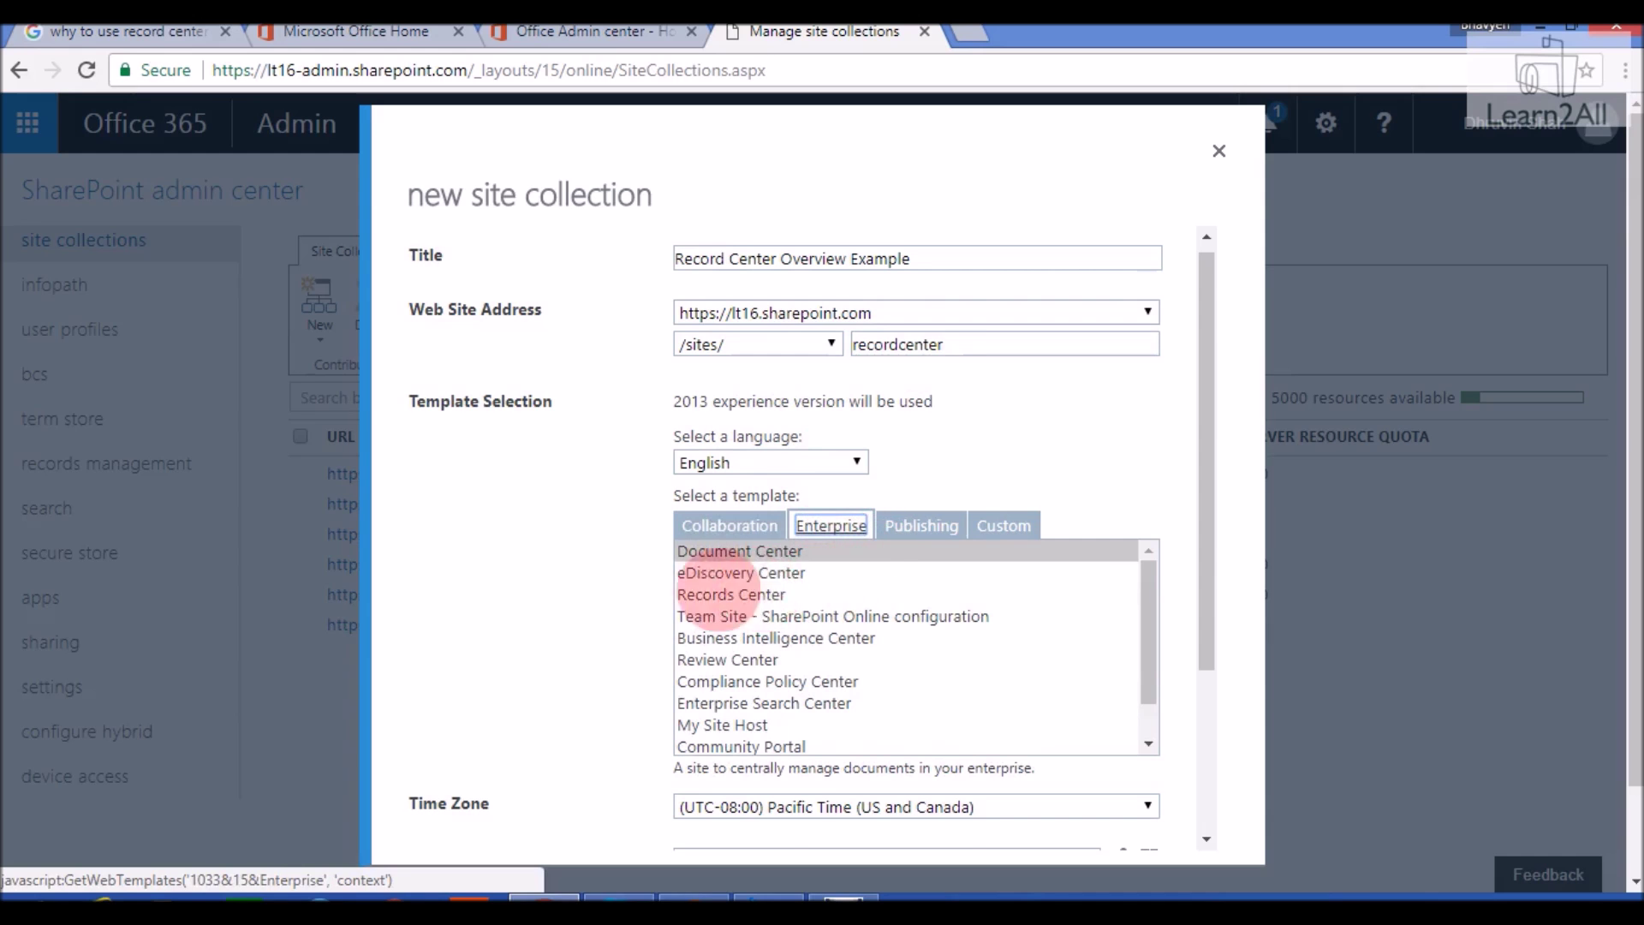
{"action": "left_click", "coordinate": [775, 594]}
{"action": "scroll", "coordinate": [1207, 540], "scroll_direction": "down", "scroll_amount": 1}
{"action": "scroll", "coordinate": [1207, 540], "scroll_direction": "down", "scroll_amount": 2}
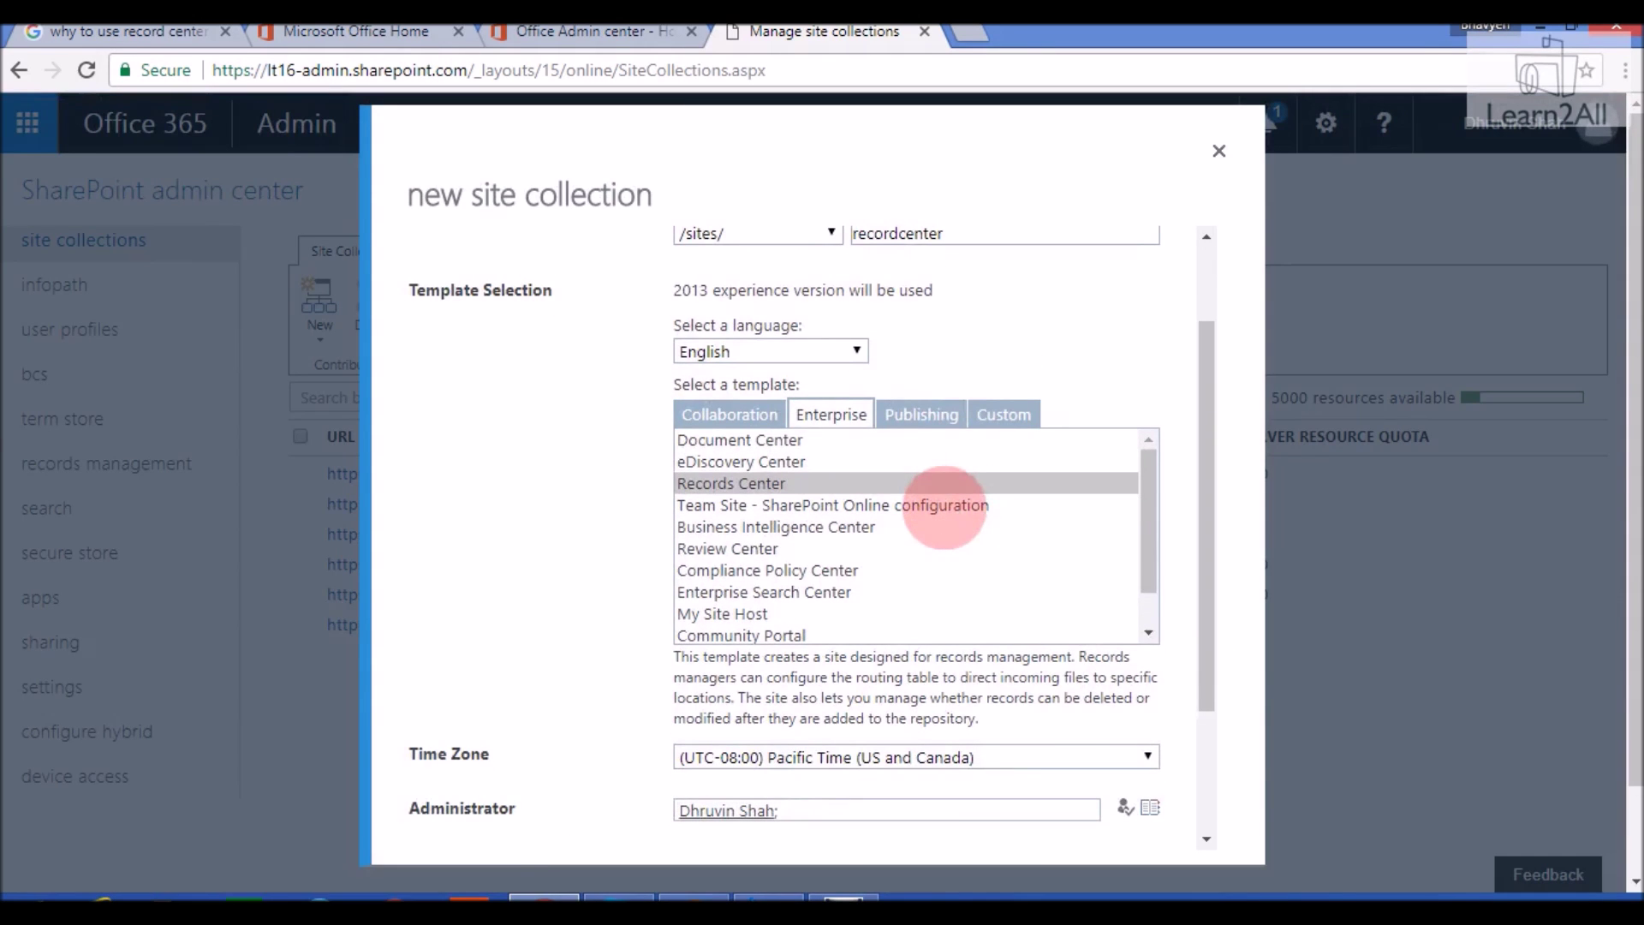
{"action": "scroll", "coordinate": [944, 508], "scroll_direction": "down", "scroll_amount": 1}
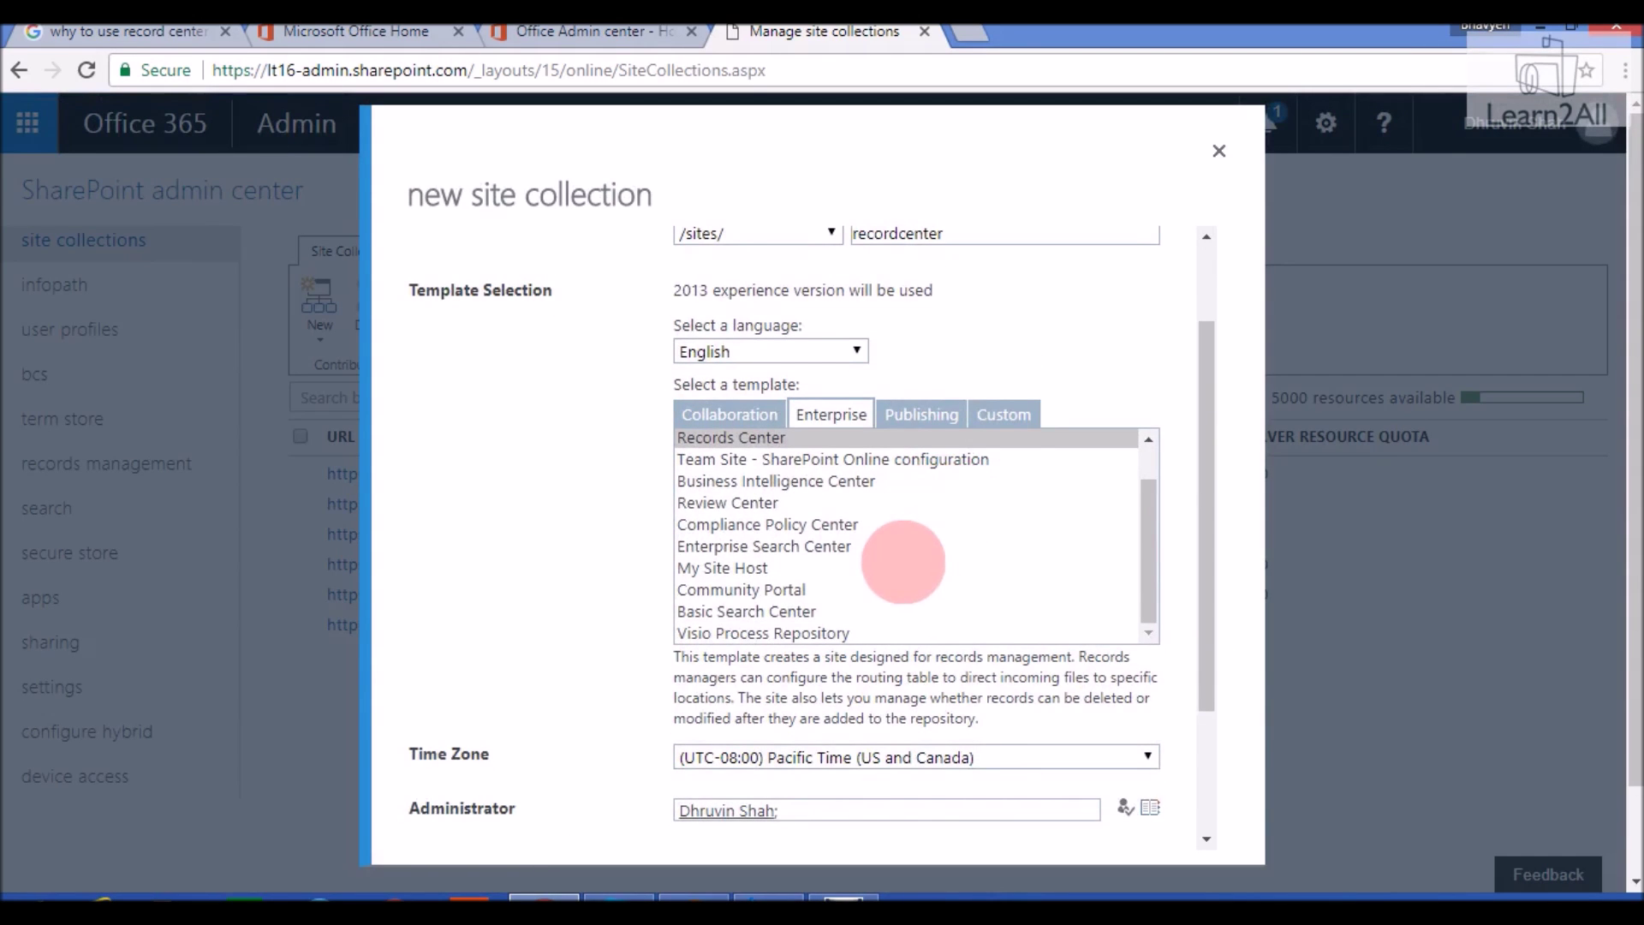
{"action": "scroll", "coordinate": [916, 591], "scroll_direction": "down", "scroll_amount": 2}
{"action": "scroll", "coordinate": [930, 618], "scroll_direction": "down", "scroll_amount": 1}
{"action": "left_click", "coordinate": [927, 711]}
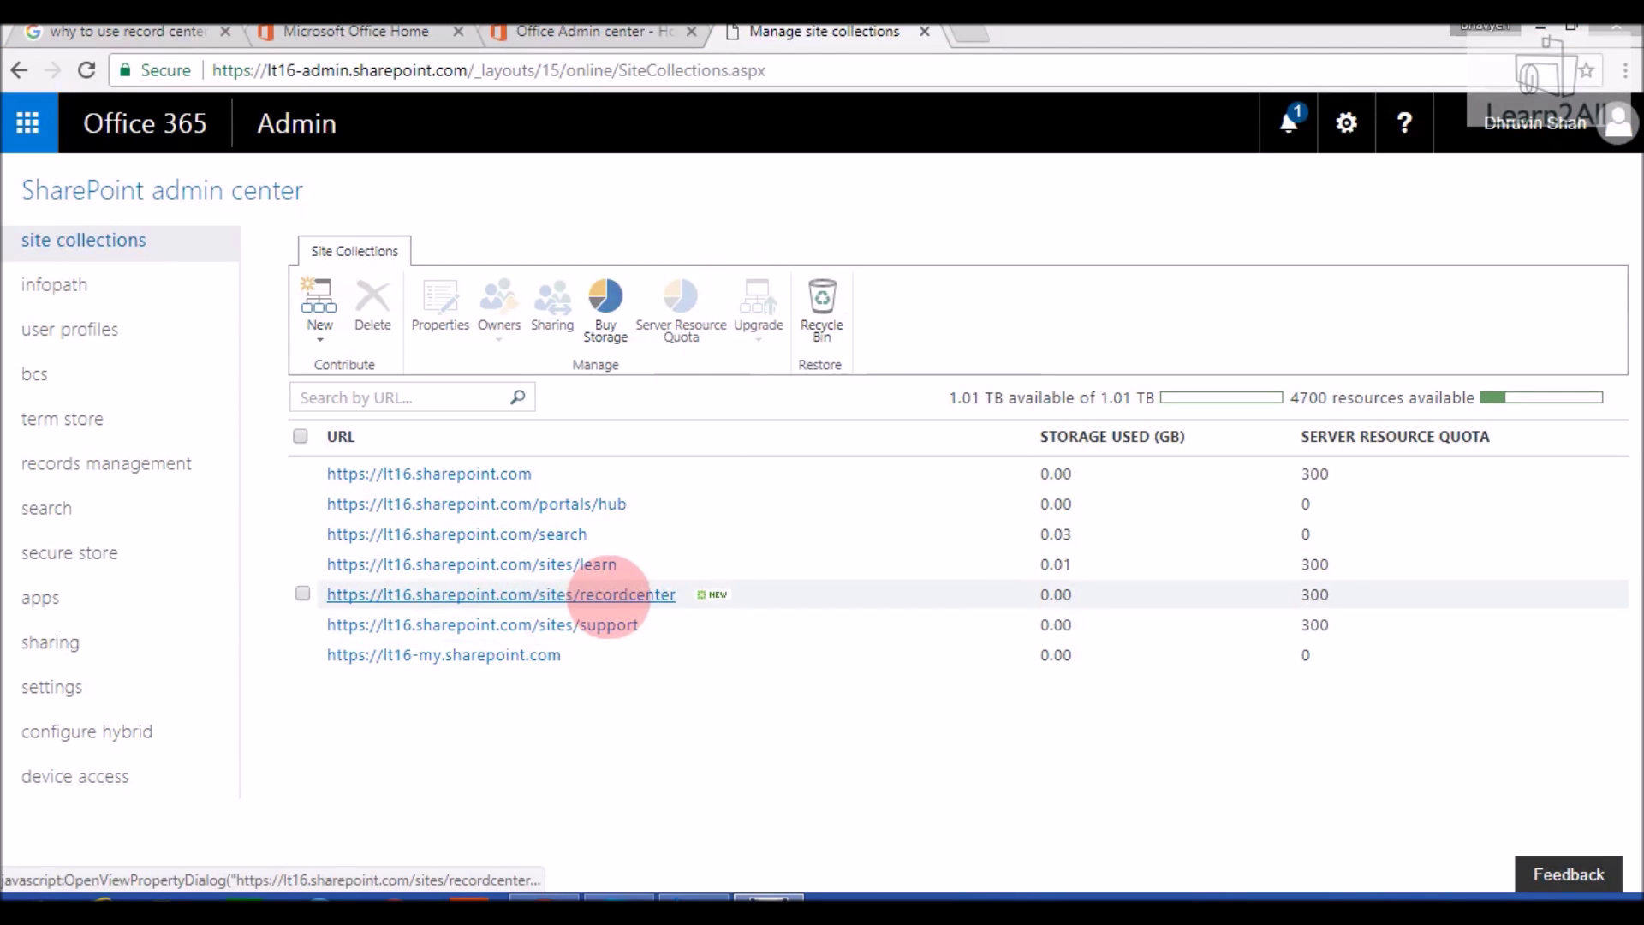
- Open the recordcenter site through its site collection properties and look over its home page
{"action": "right_click", "coordinate": [609, 596]}
{"action": "left_click", "coordinate": [640, 613]}
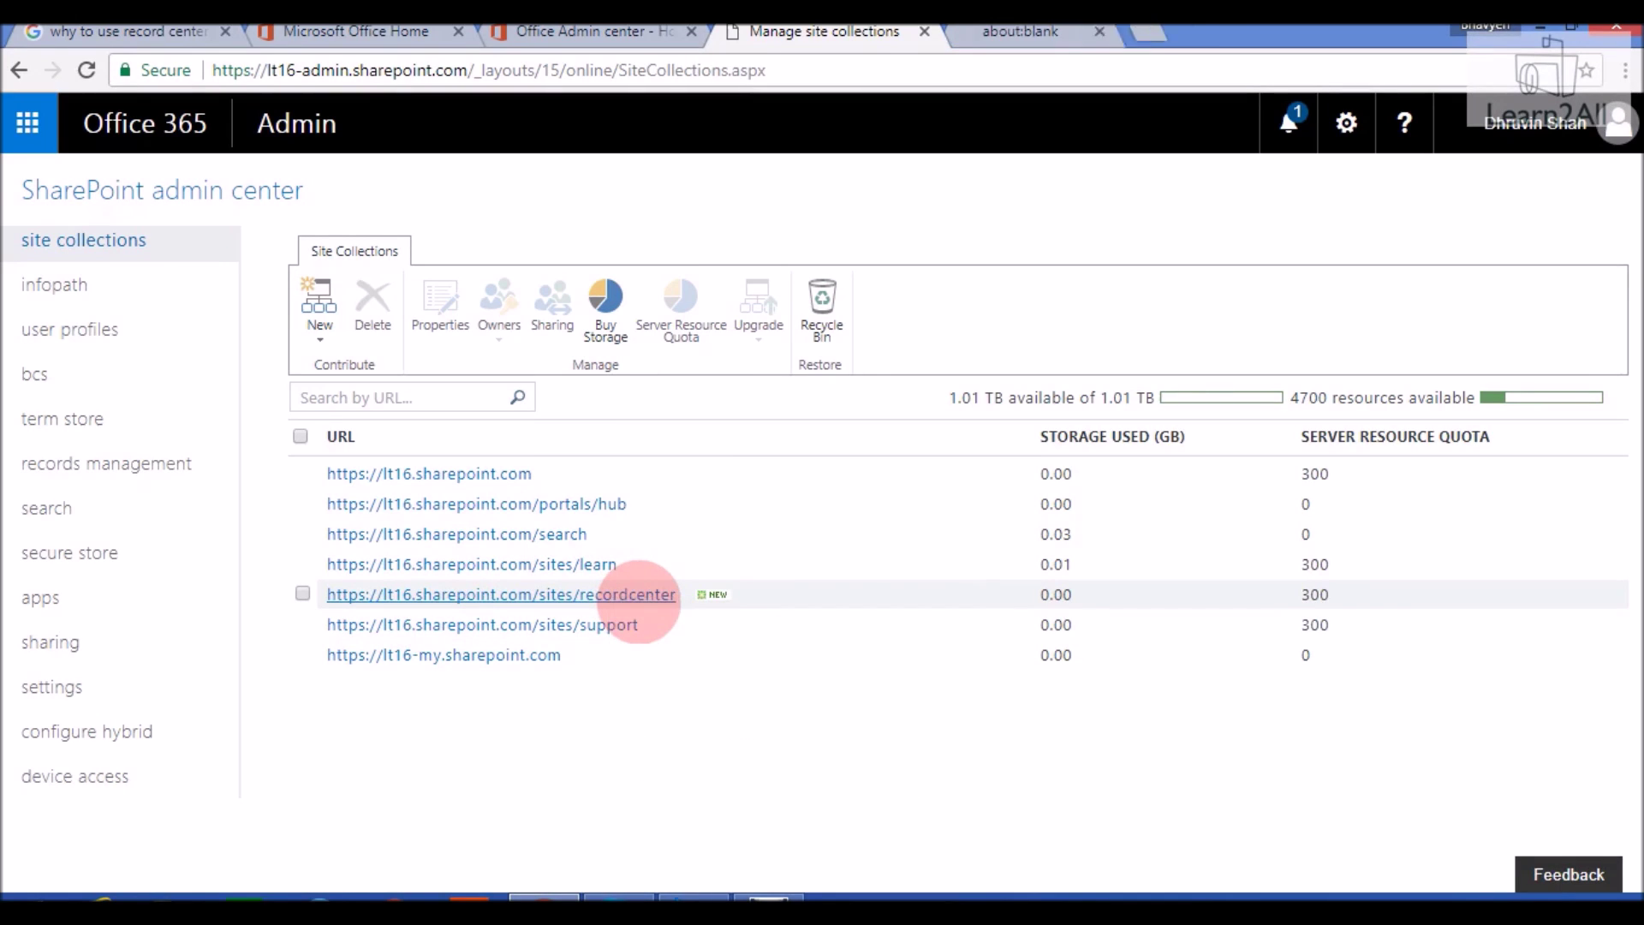
{"action": "left_click", "coordinate": [635, 592]}
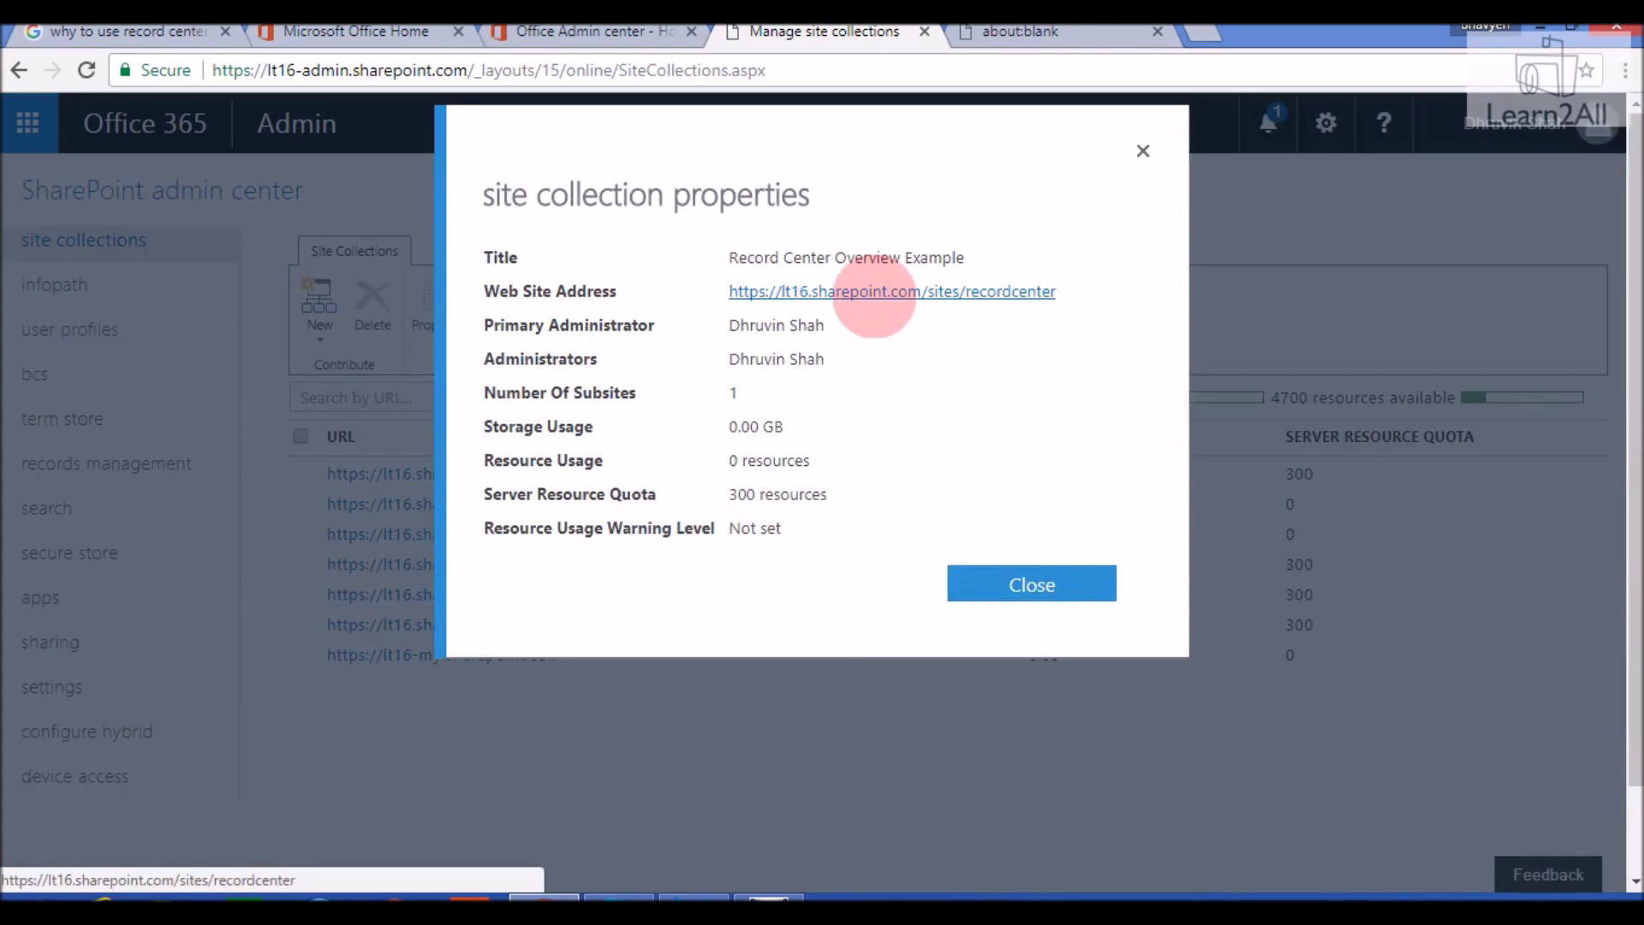
{"action": "left_click", "coordinate": [873, 293]}
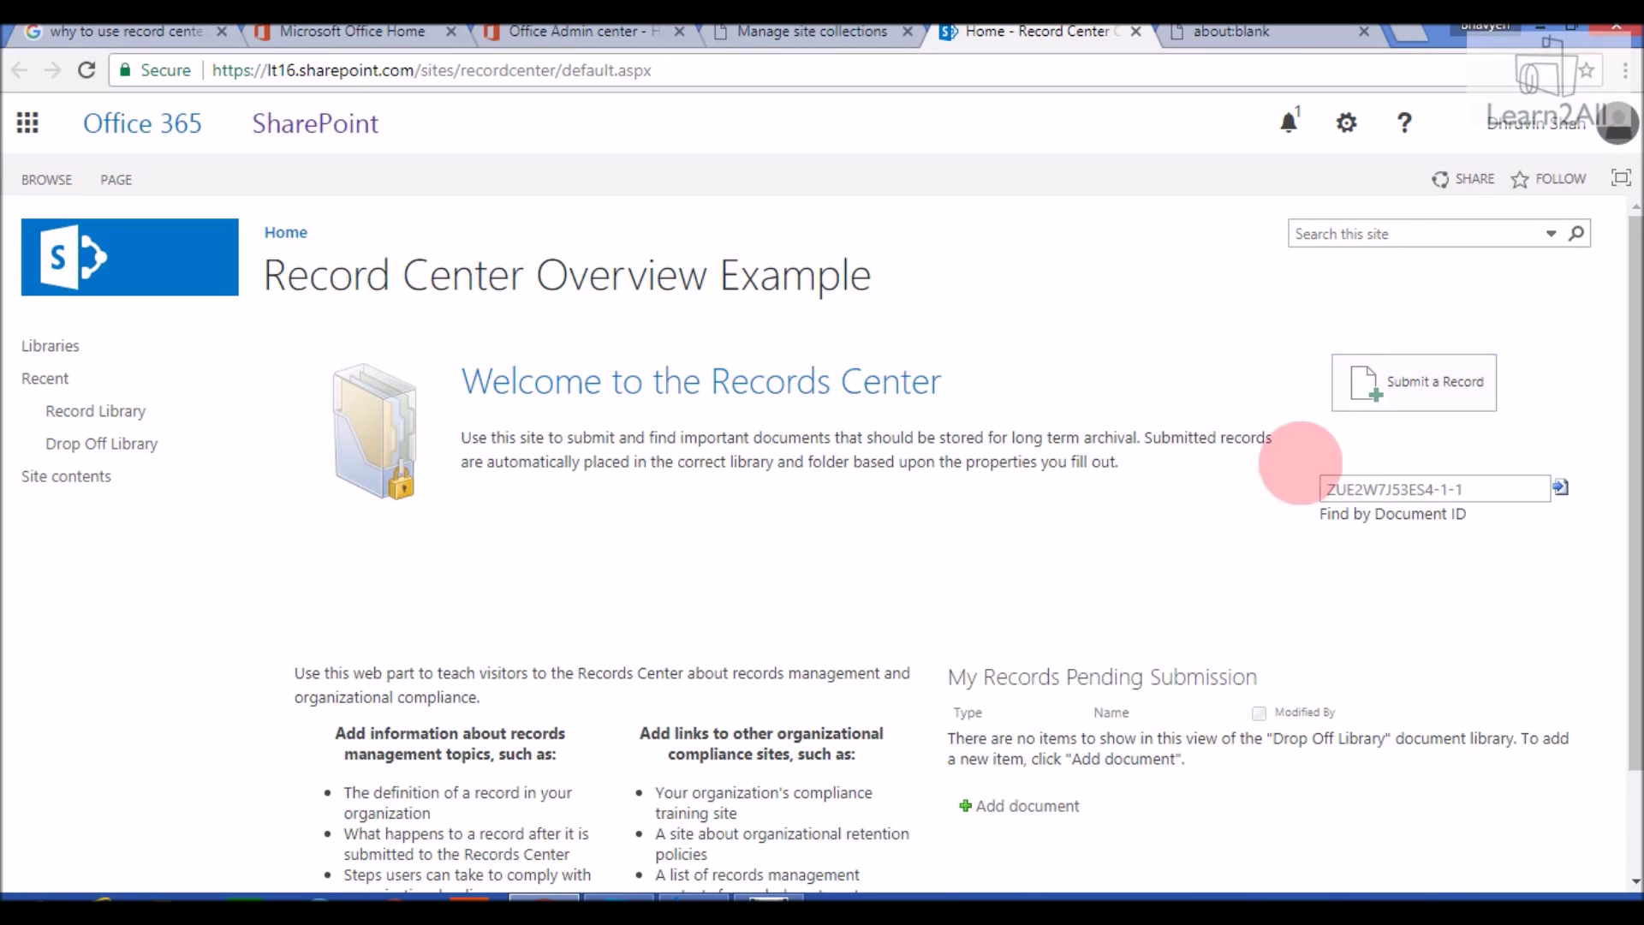
{"action": "scroll", "coordinate": [1284, 523], "scroll_direction": "down", "scroll_amount": 2}
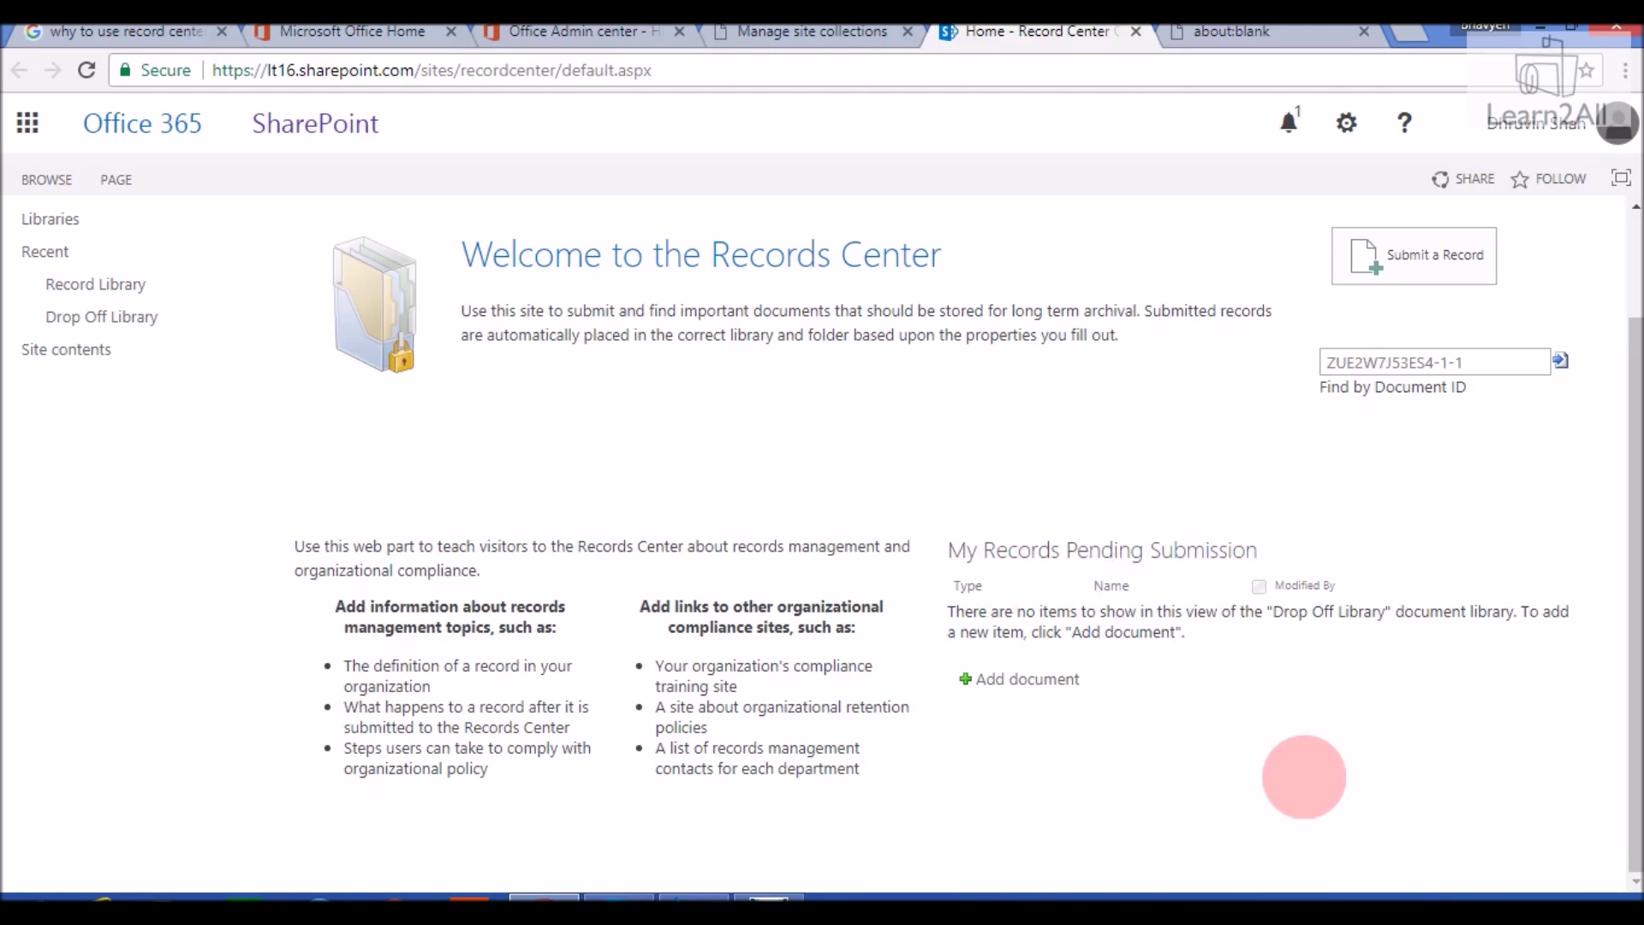
{"action": "scroll", "coordinate": [1304, 776], "scroll_direction": "up", "scroll_amount": 2}
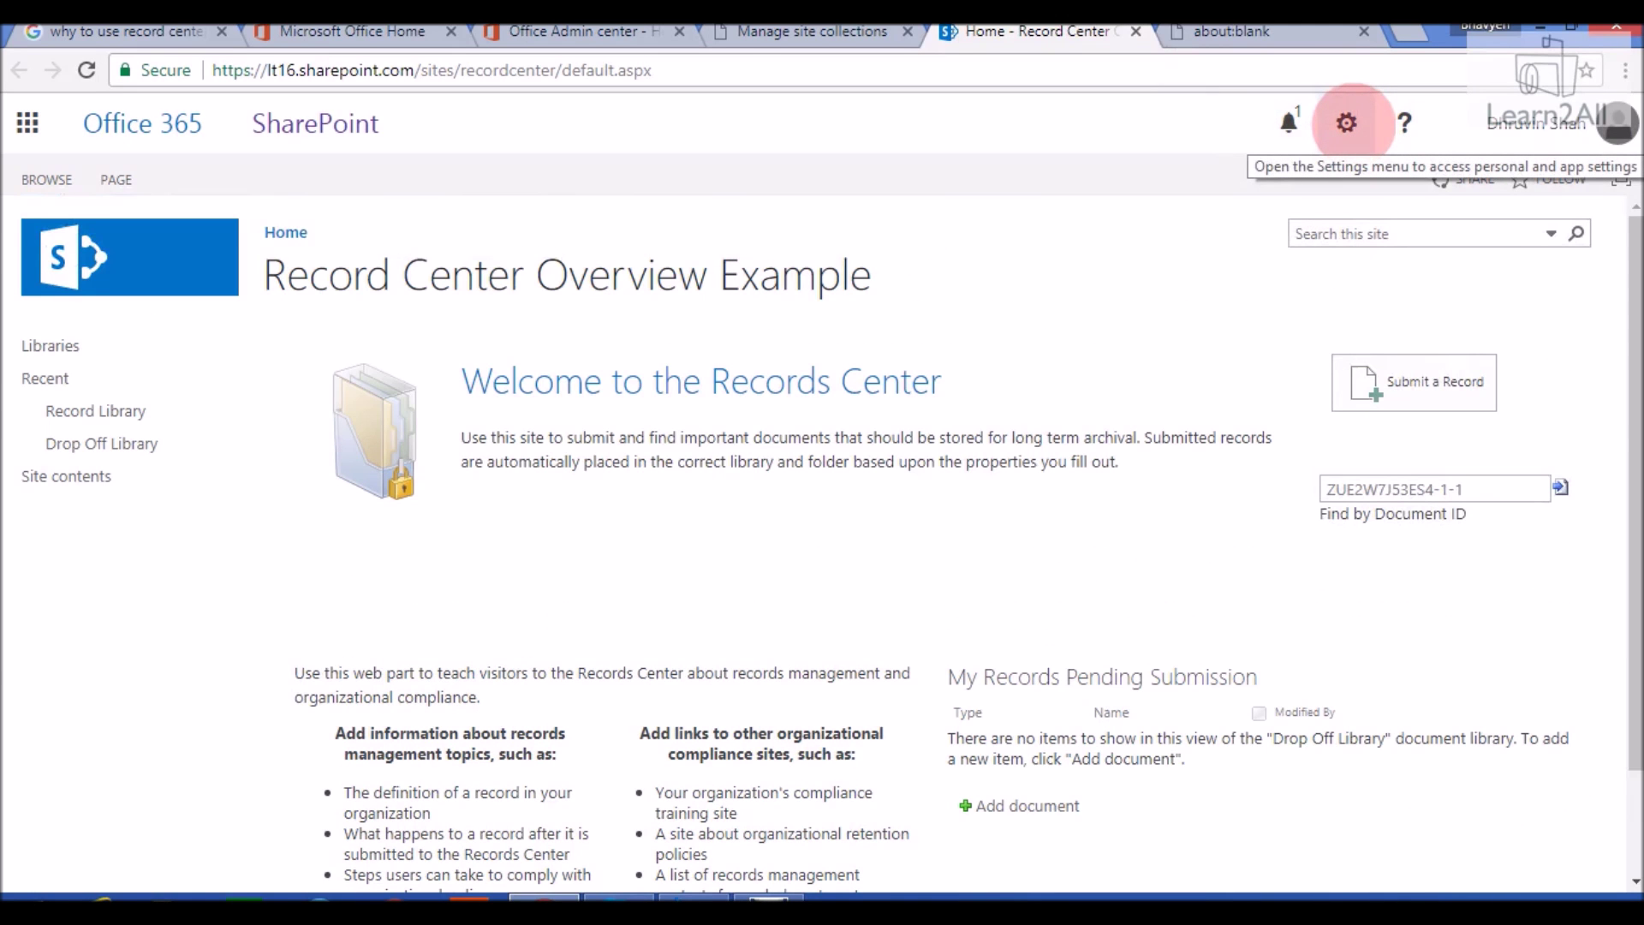
- Open the Record Center site's contents and return to the classic SharePoint view
{"action": "left_click", "coordinate": [1347, 123]}
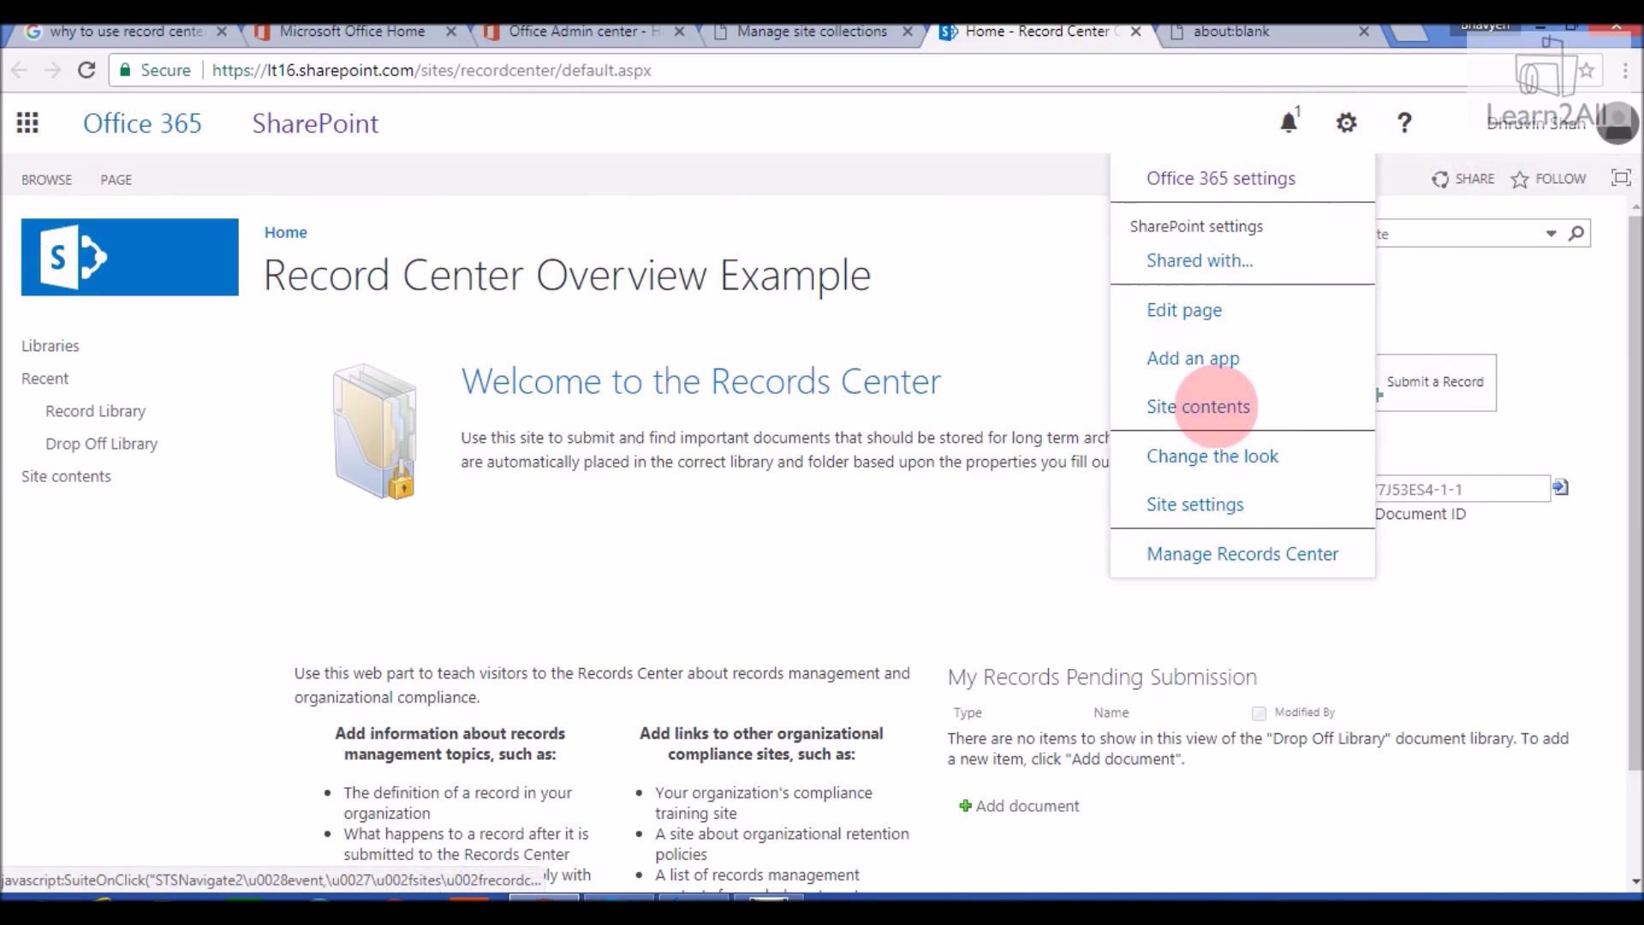
{"action": "left_click", "coordinate": [1214, 406]}
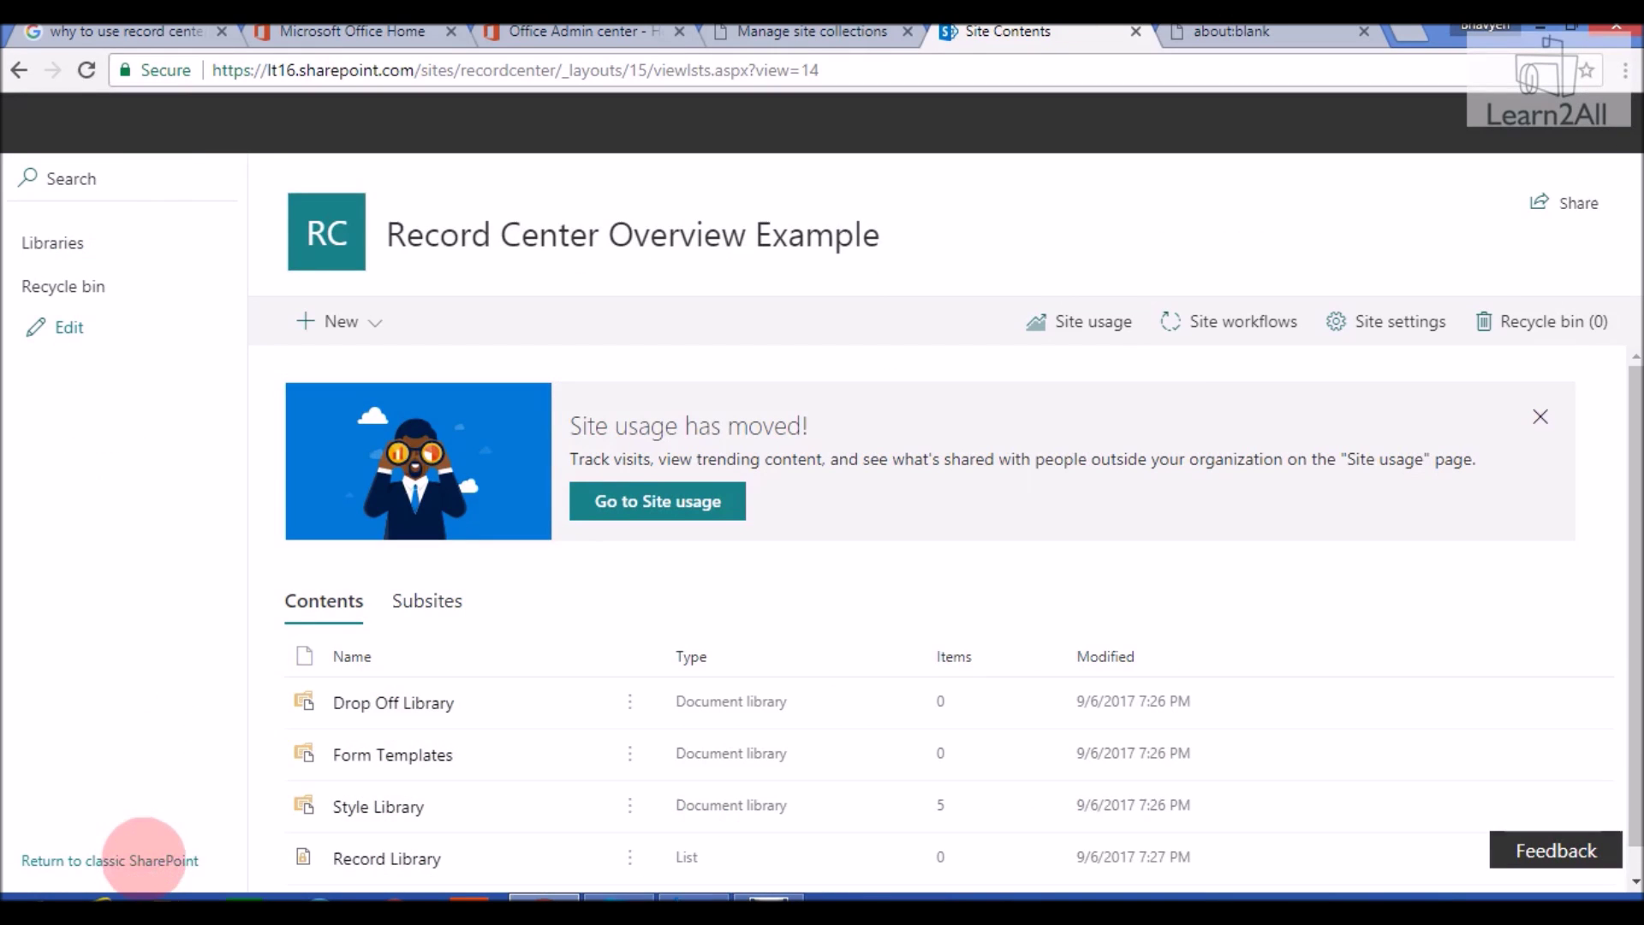
{"action": "left_click", "coordinate": [159, 858]}
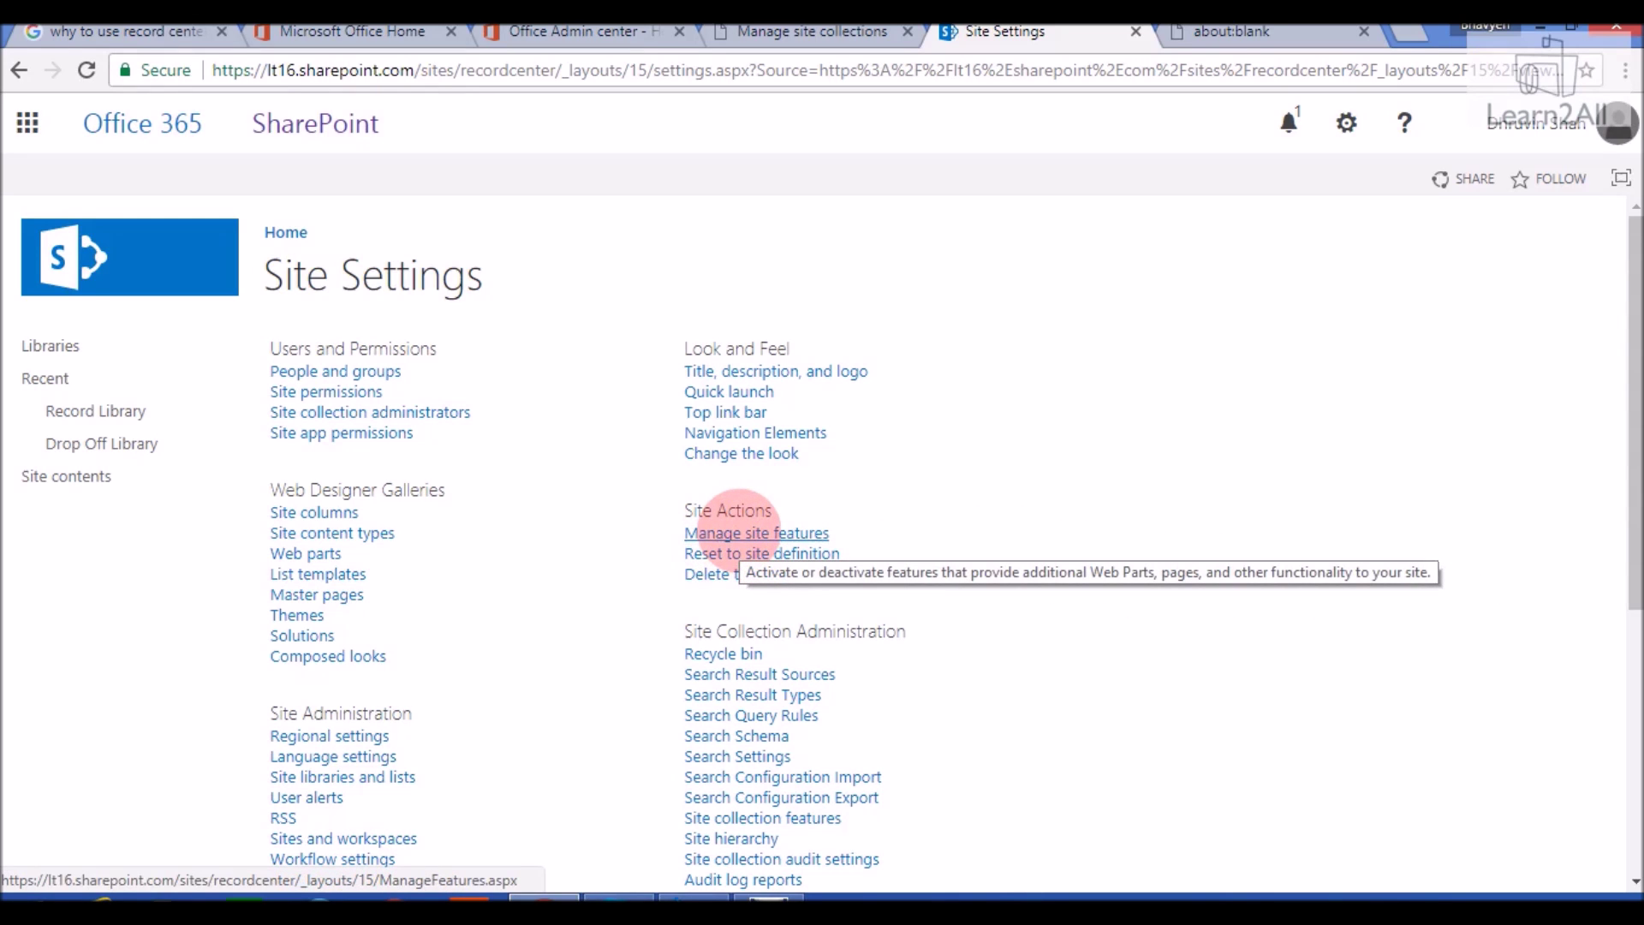
- Open the site features from the site settings and examine which features are active for the Records Center
{"action": "left_click", "coordinate": [740, 531]}
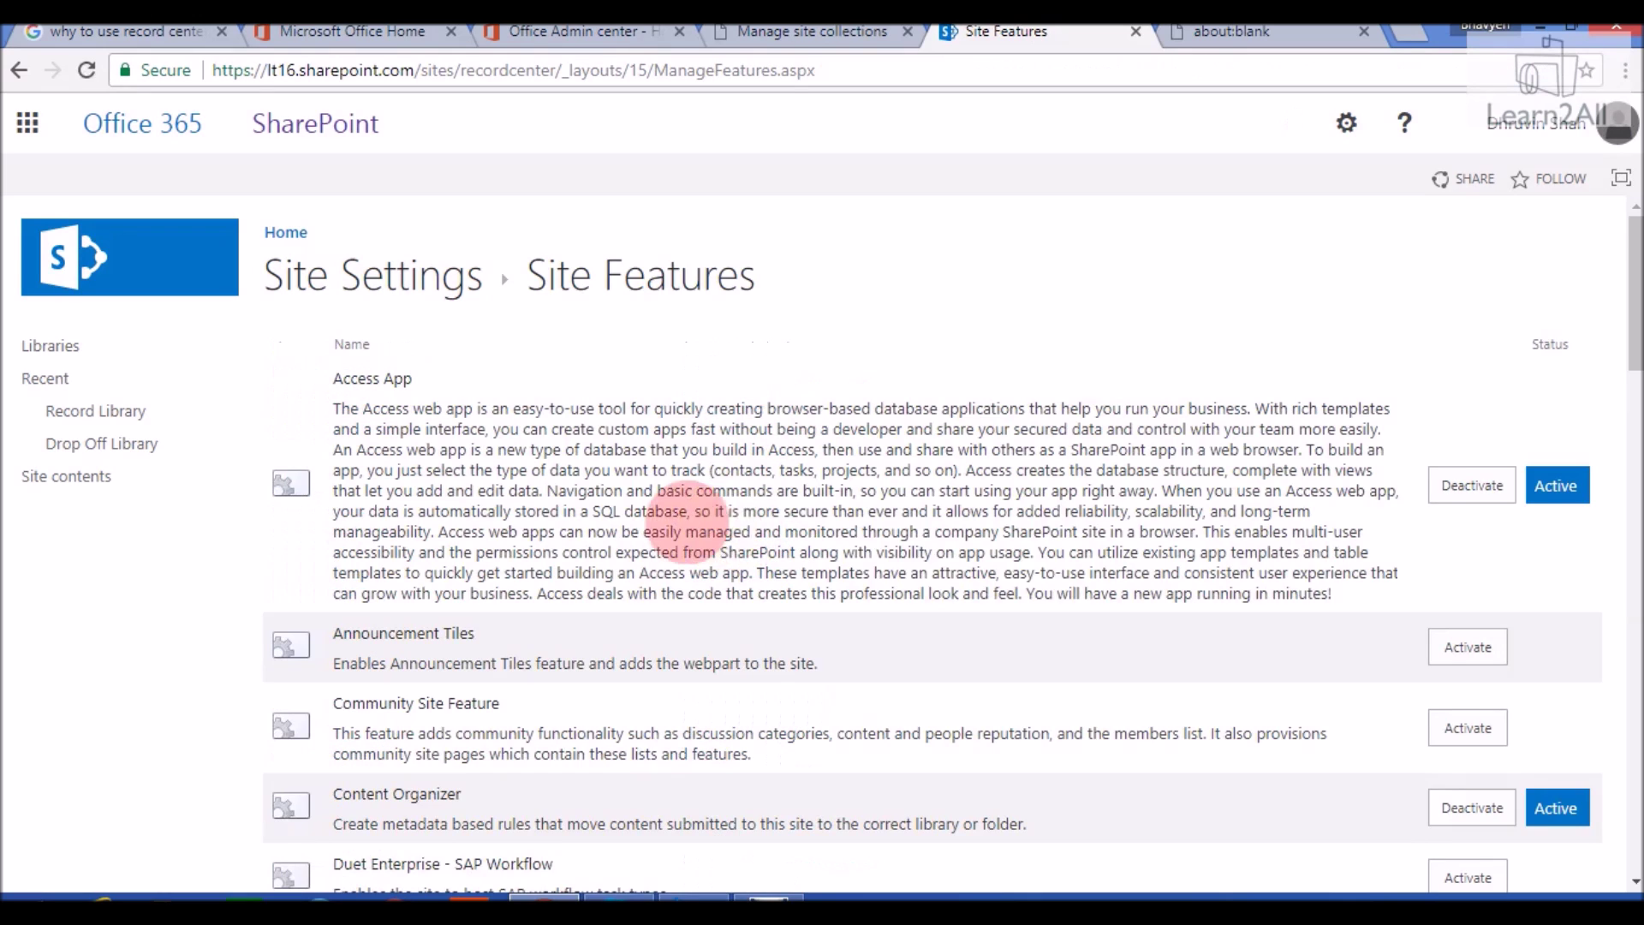
{"action": "scroll", "coordinate": [1039, 599], "scroll_direction": "down", "scroll_amount": 5}
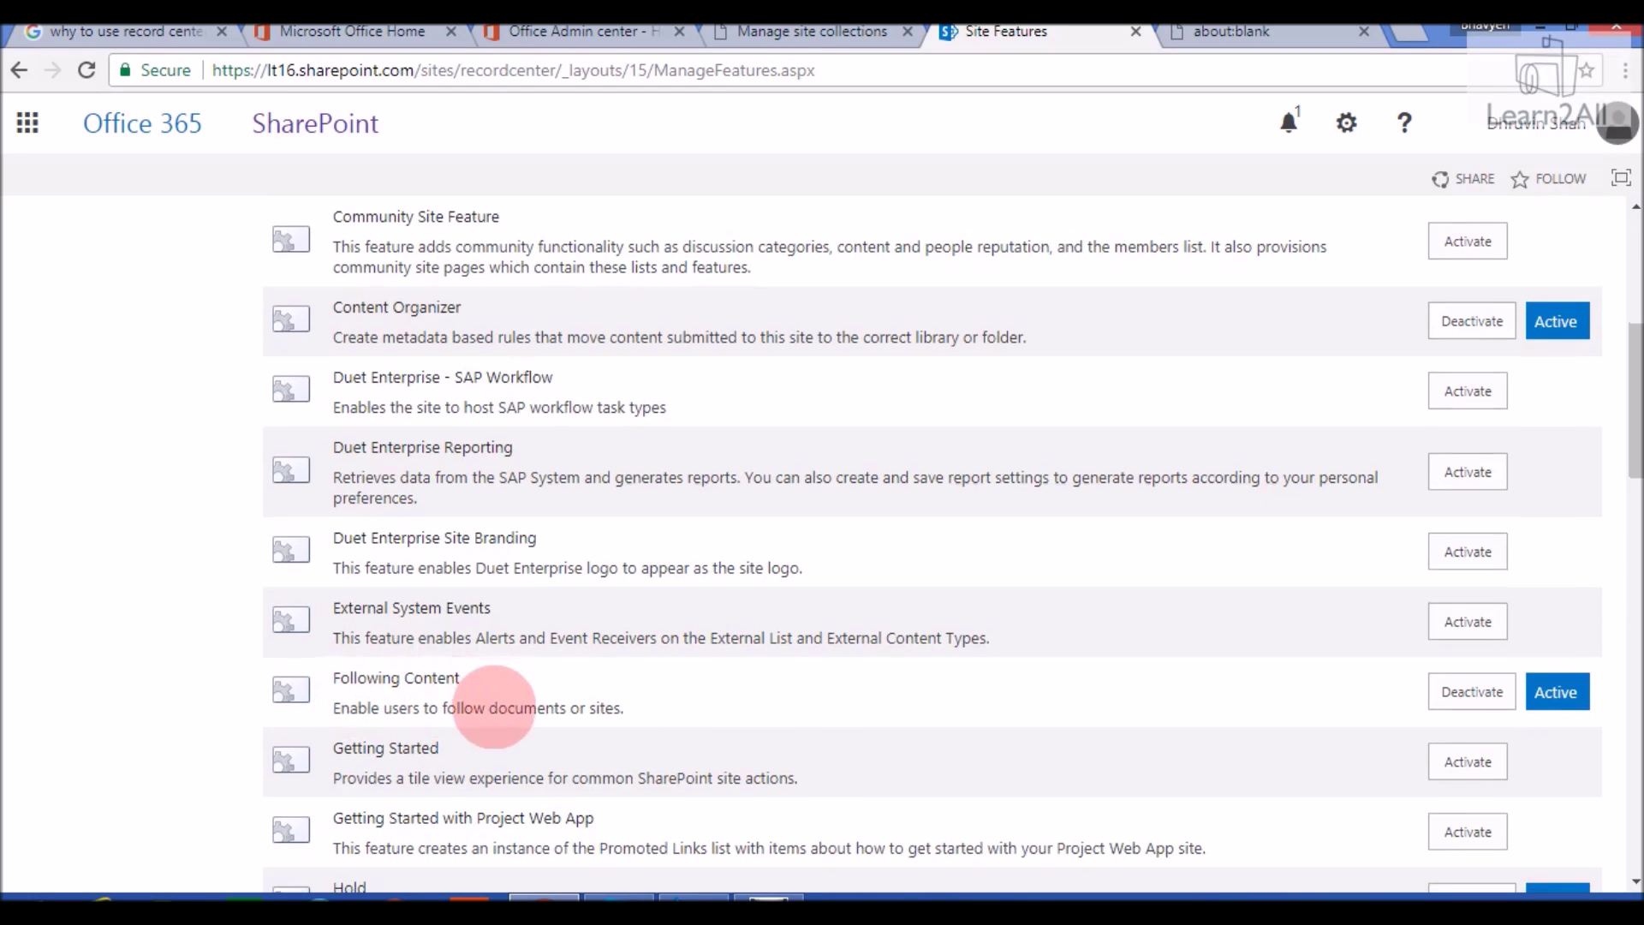
{"action": "scroll", "coordinate": [470, 705], "scroll_direction": "down", "scroll_amount": 3}
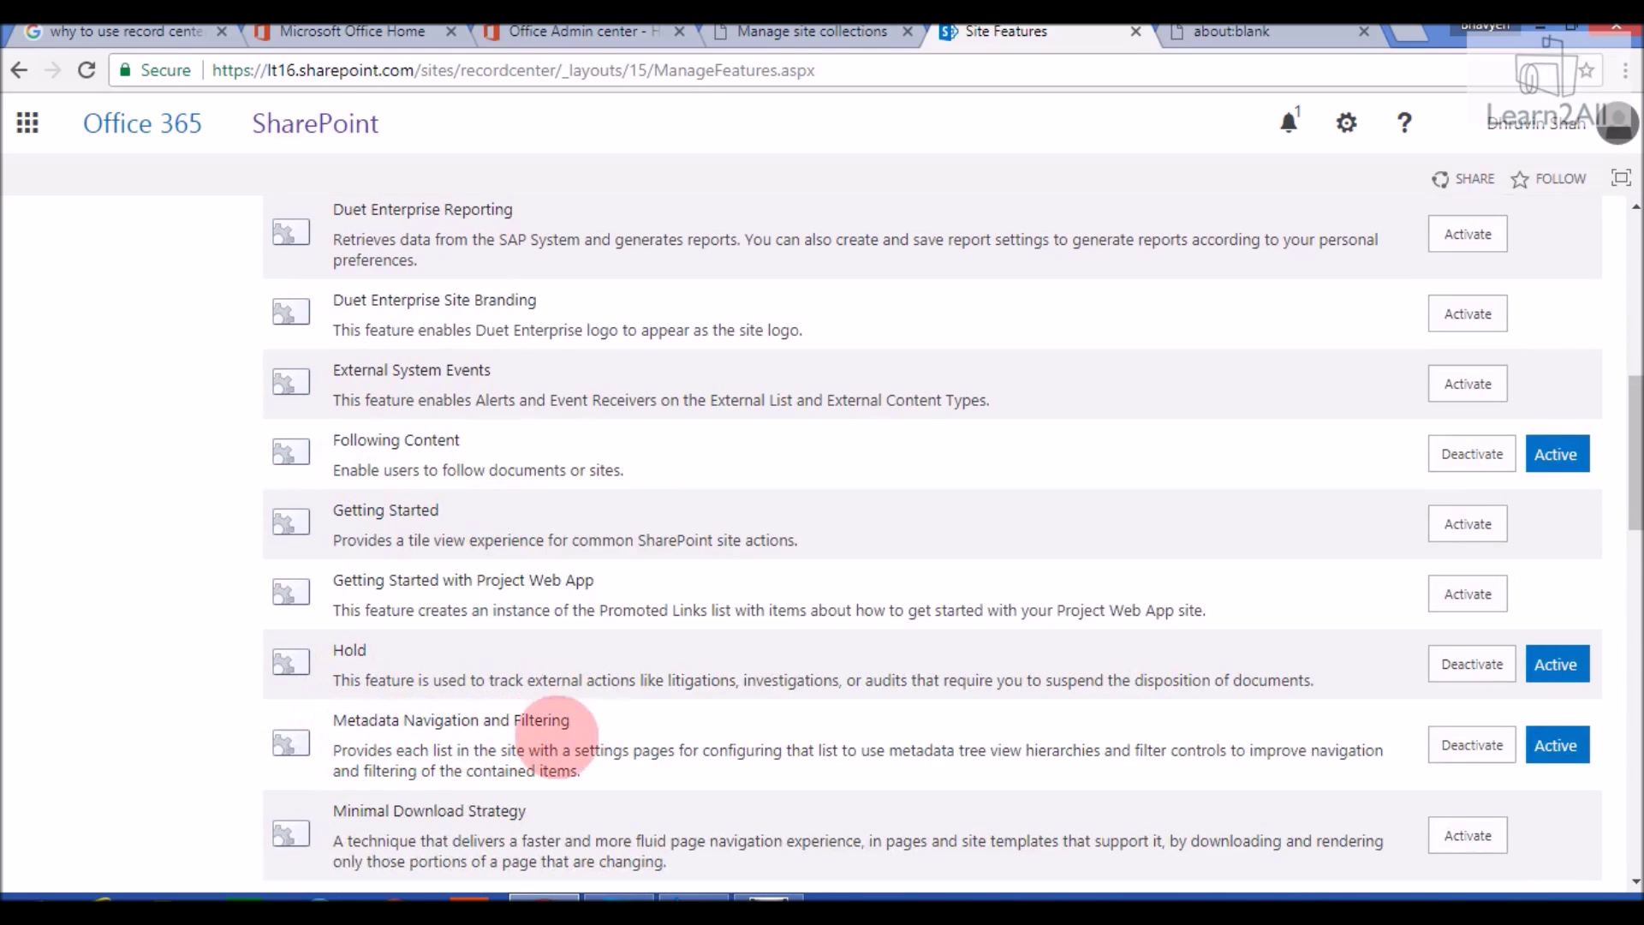
{"action": "scroll", "coordinate": [573, 738], "scroll_direction": "down", "scroll_amount": 15}
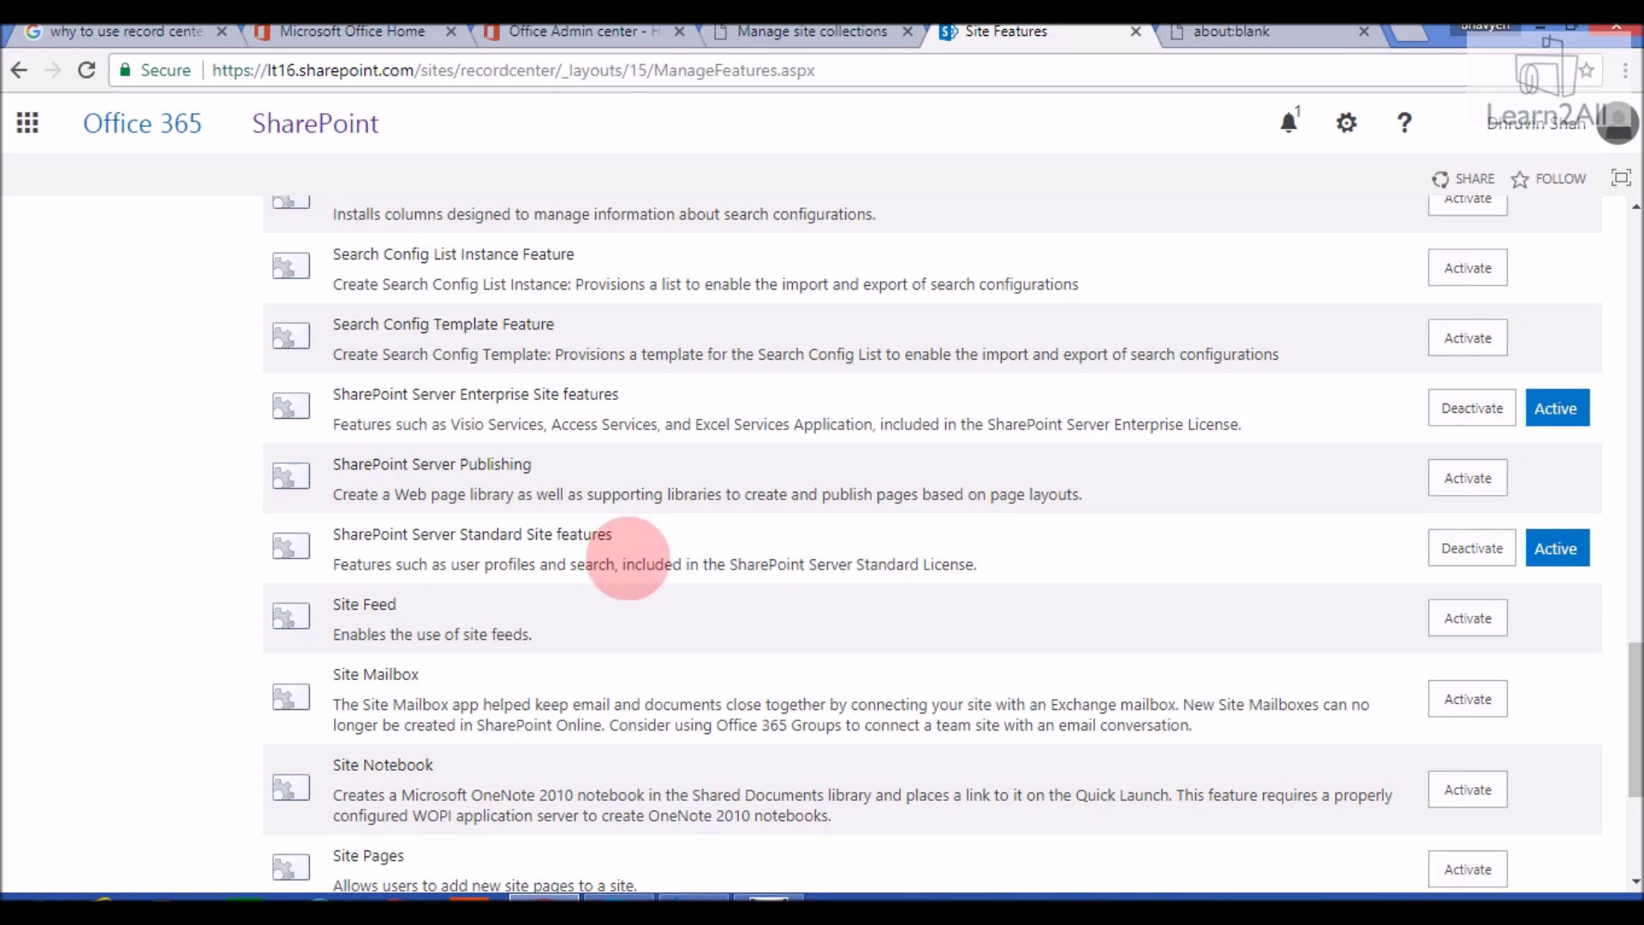
{"action": "scroll", "coordinate": [625, 556], "scroll_direction": "down", "scroll_amount": 4}
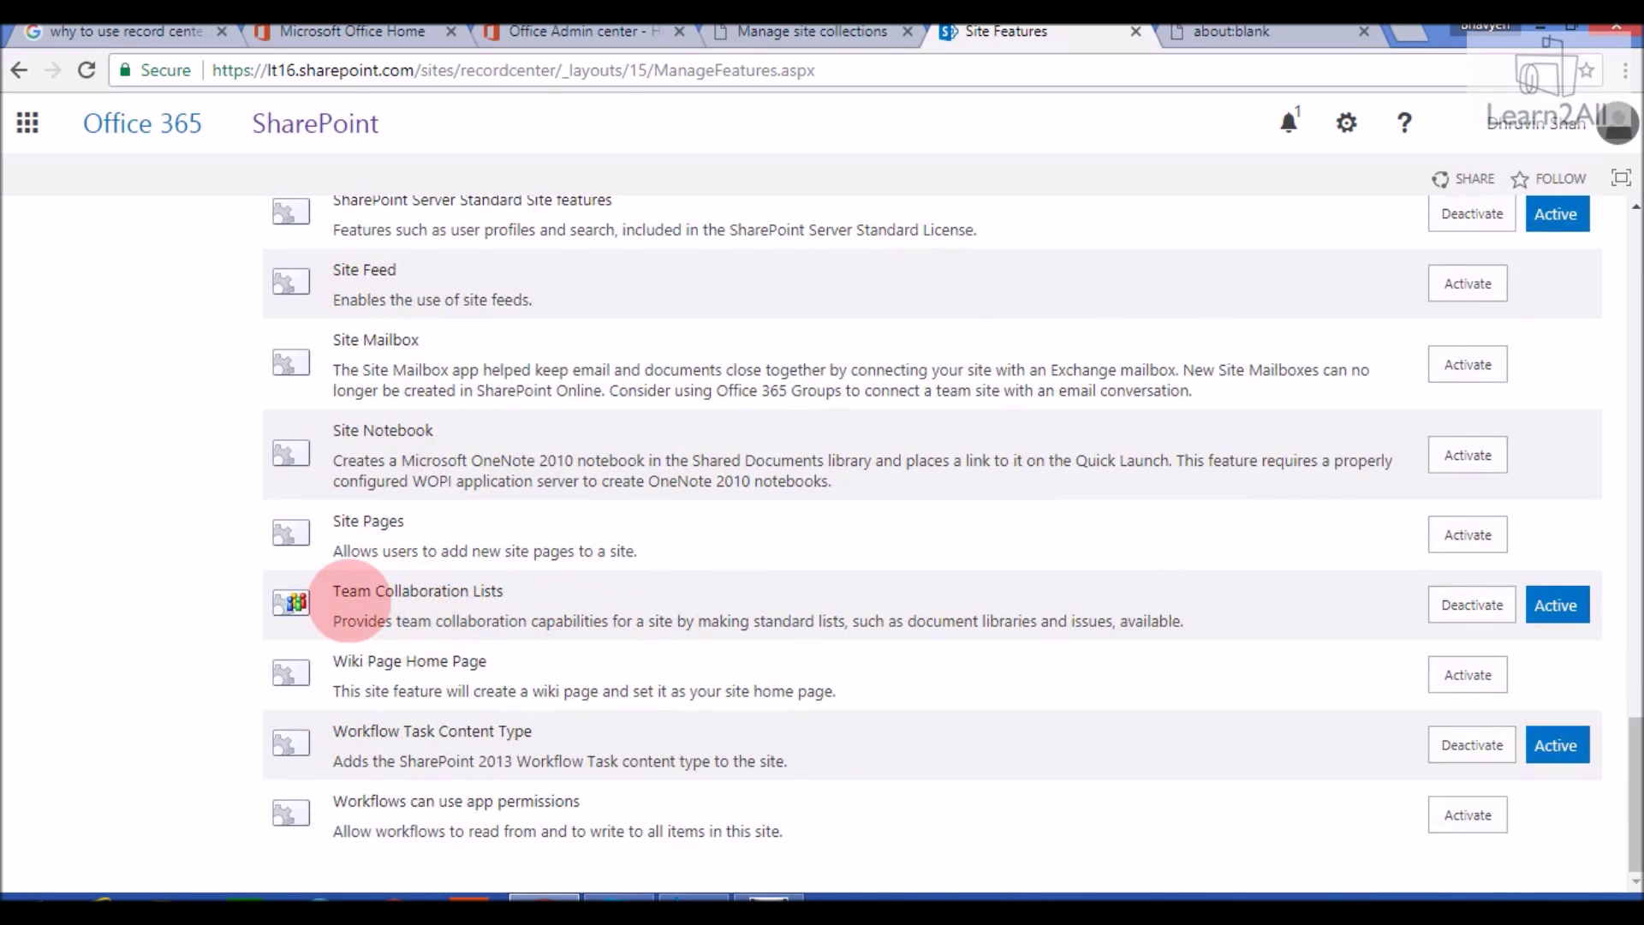
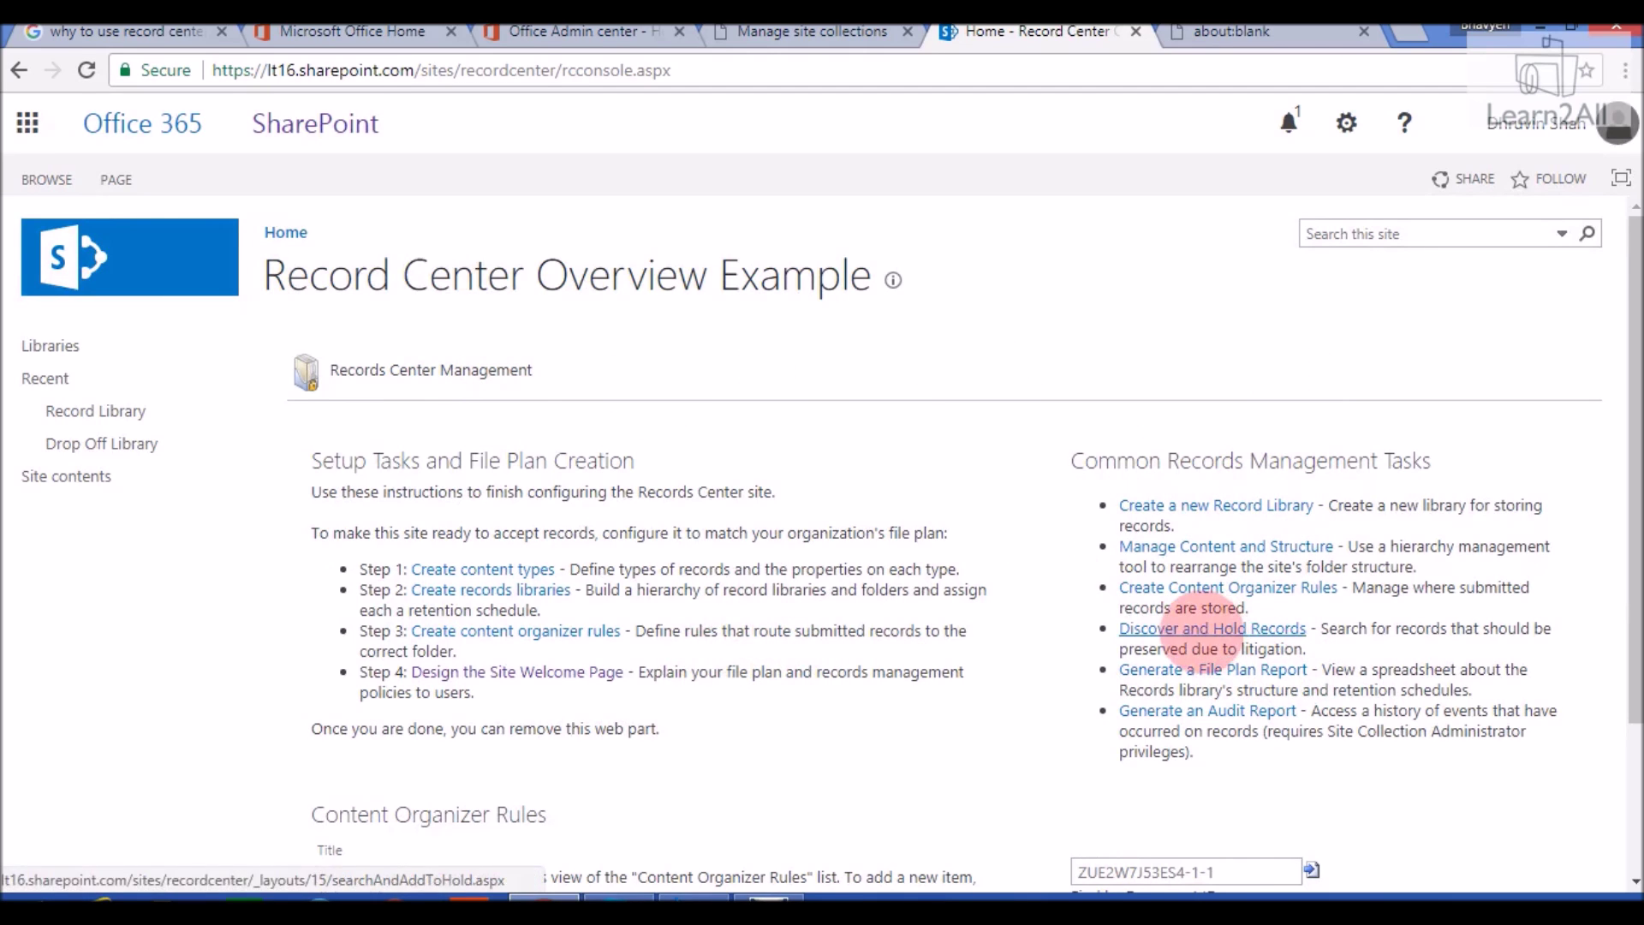
- Open the content types, records libraries and content organizer rules setup pages in separate browser tabs, returning to the Records Center Management page
{"action": "scroll", "coordinate": [1182, 629], "scroll_direction": "down", "scroll_amount": 3}
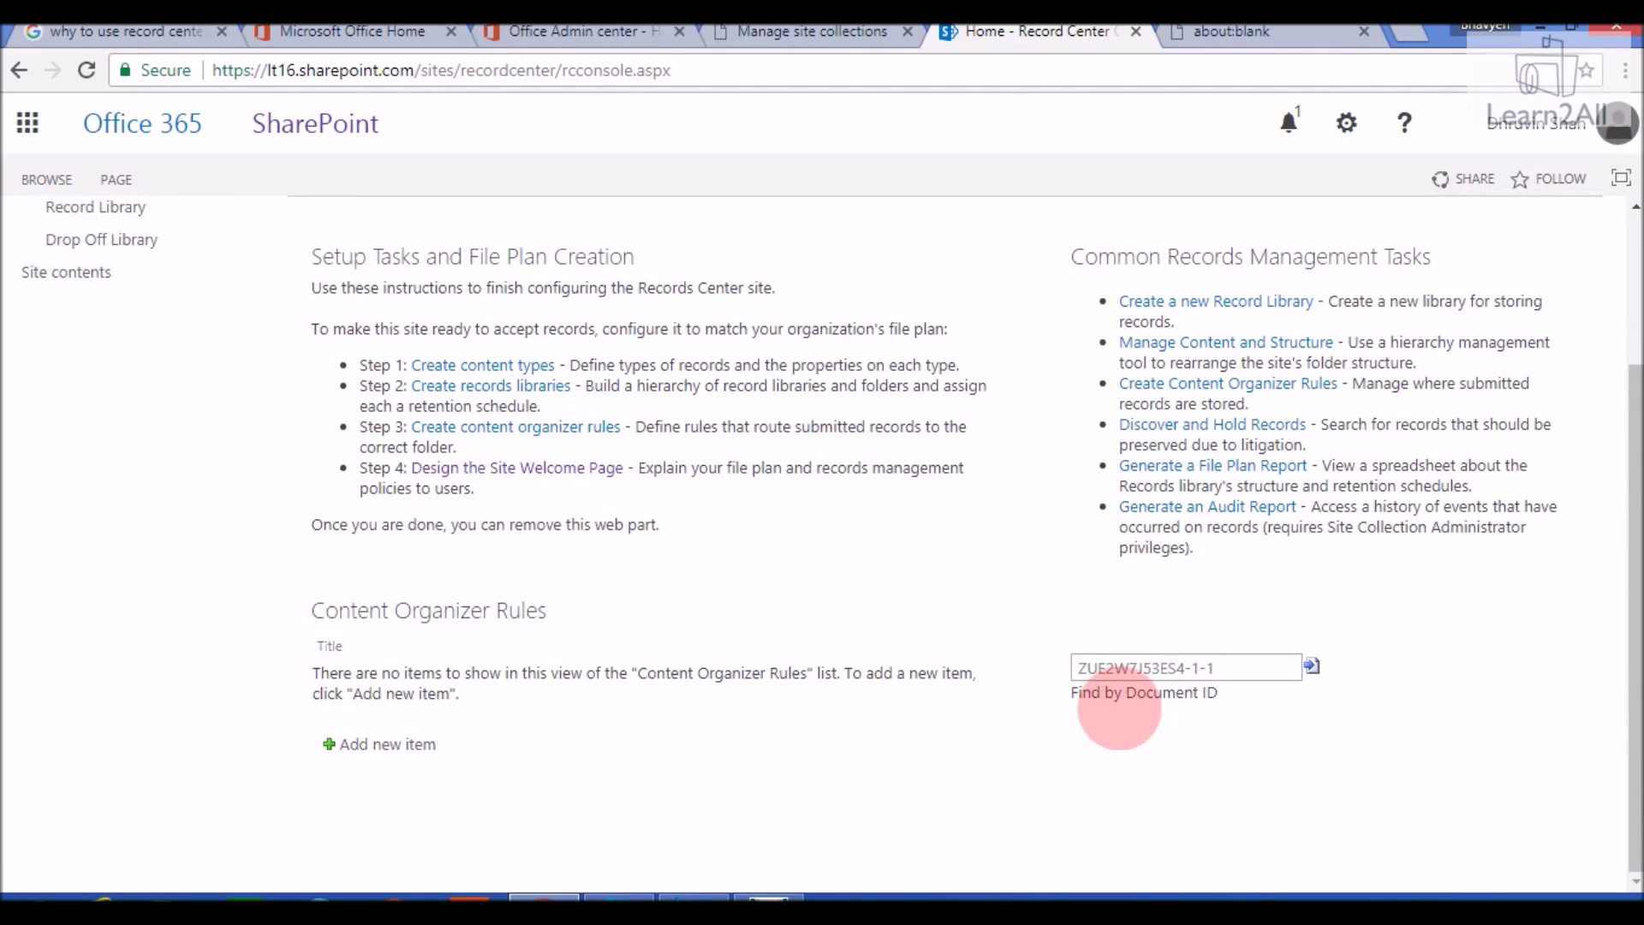
{"action": "scroll", "coordinate": [1119, 709], "scroll_direction": "up", "scroll_amount": 3}
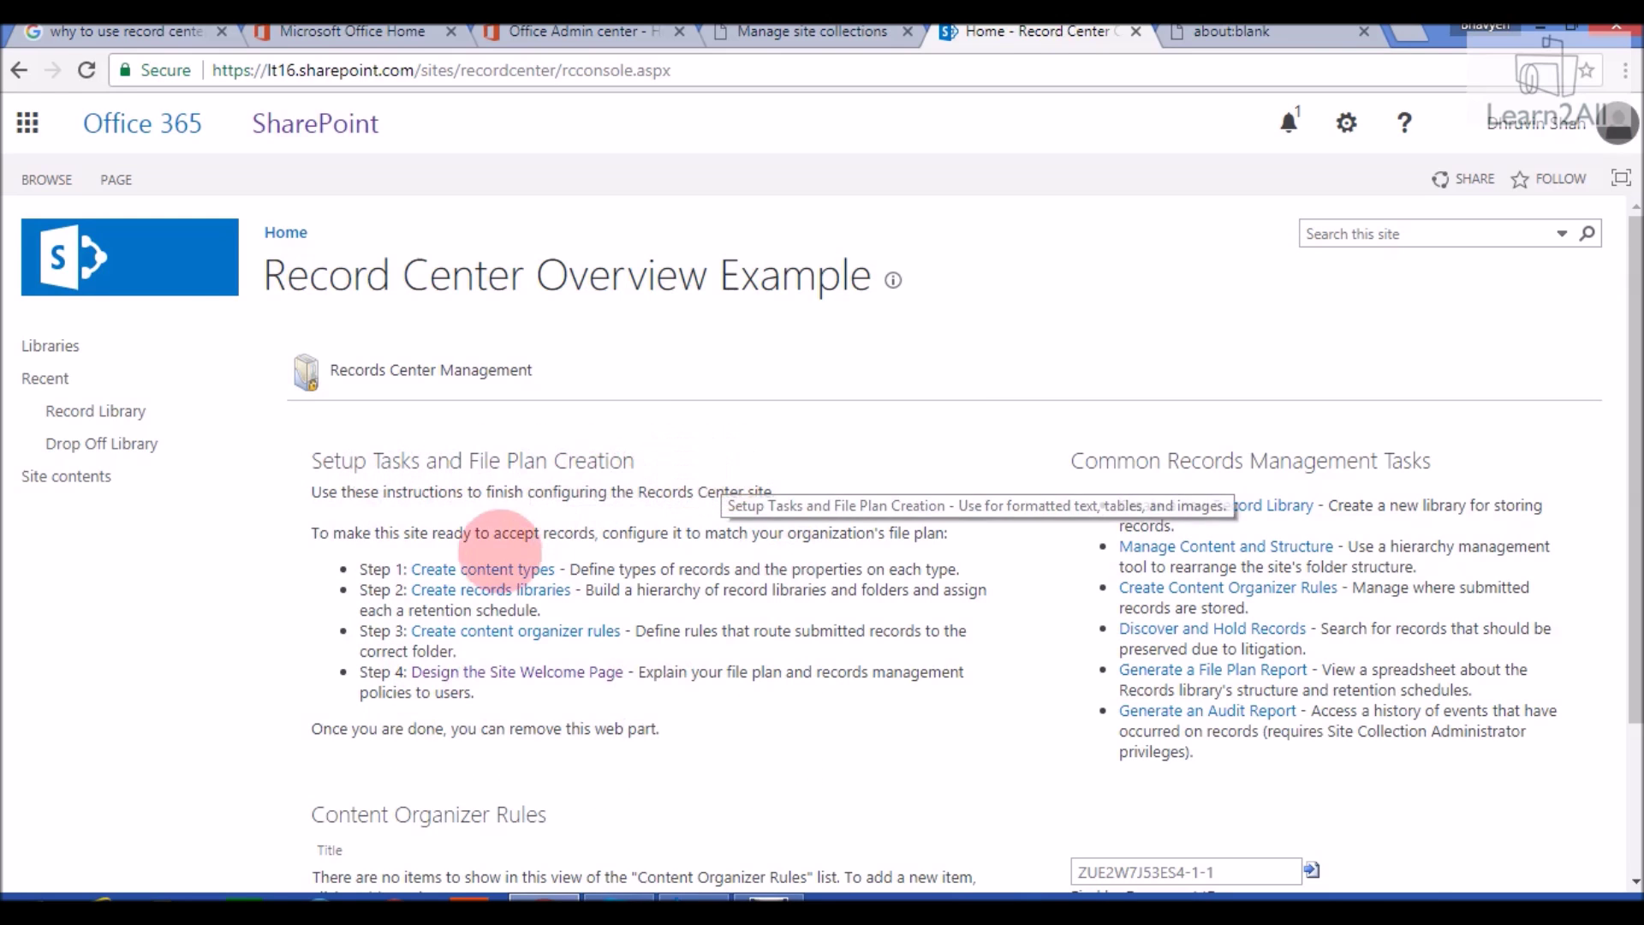
{"action": "right_click", "coordinate": [496, 569]}
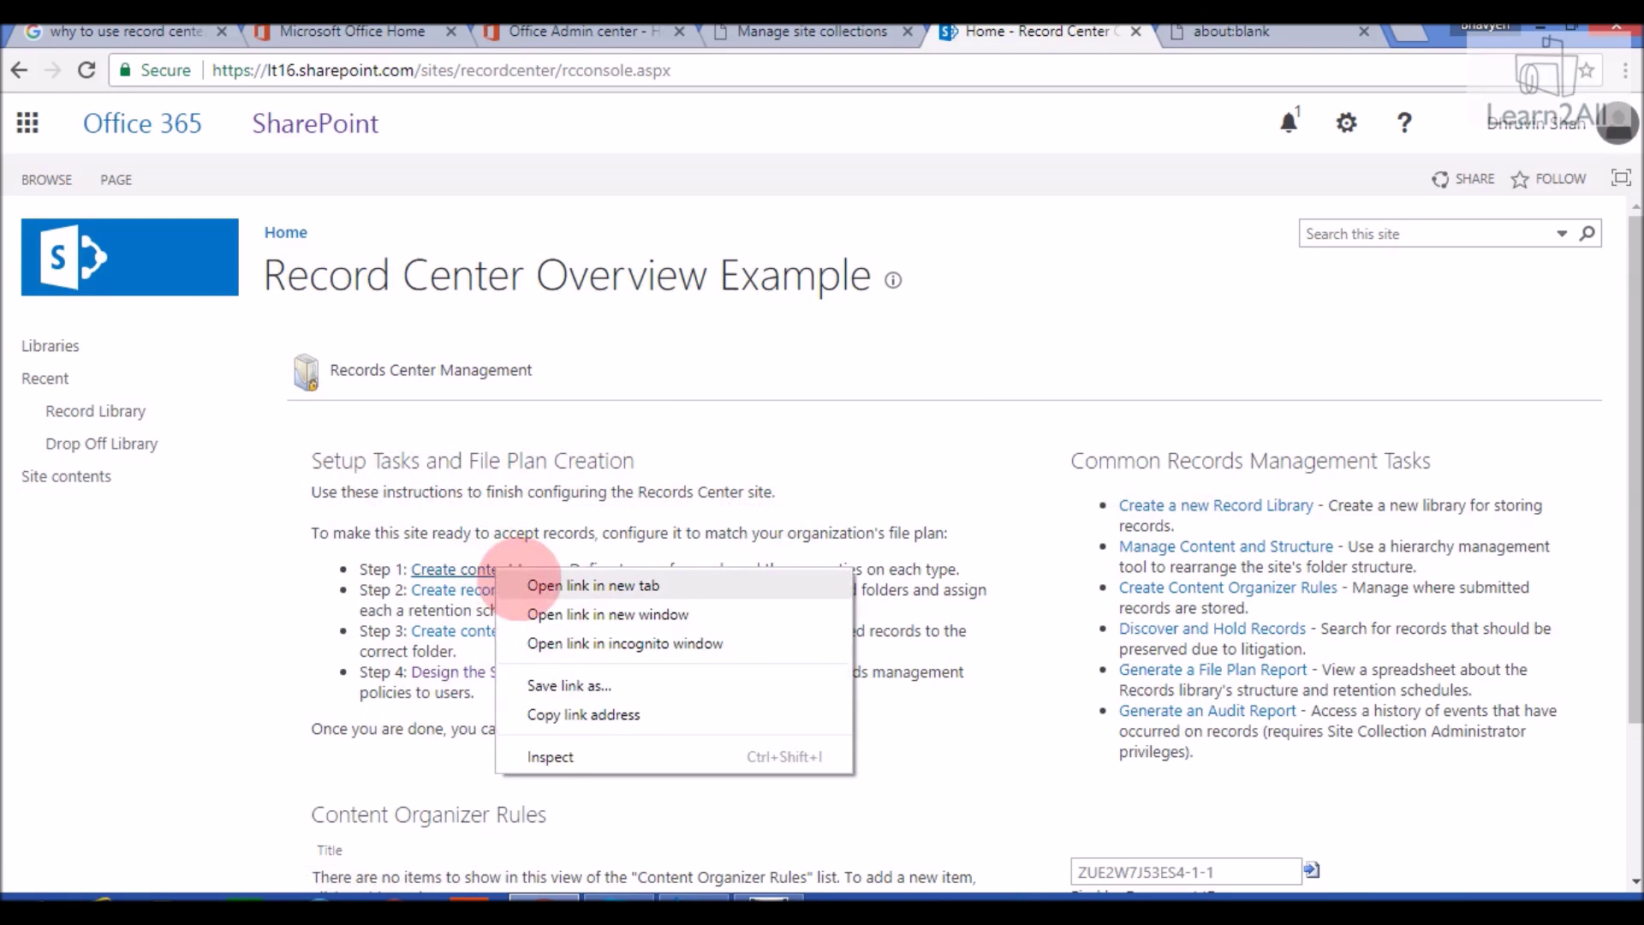
{"action": "left_click", "coordinate": [548, 585]}
{"action": "right_click", "coordinate": [476, 592]}
{"action": "left_click", "coordinate": [501, 609]}
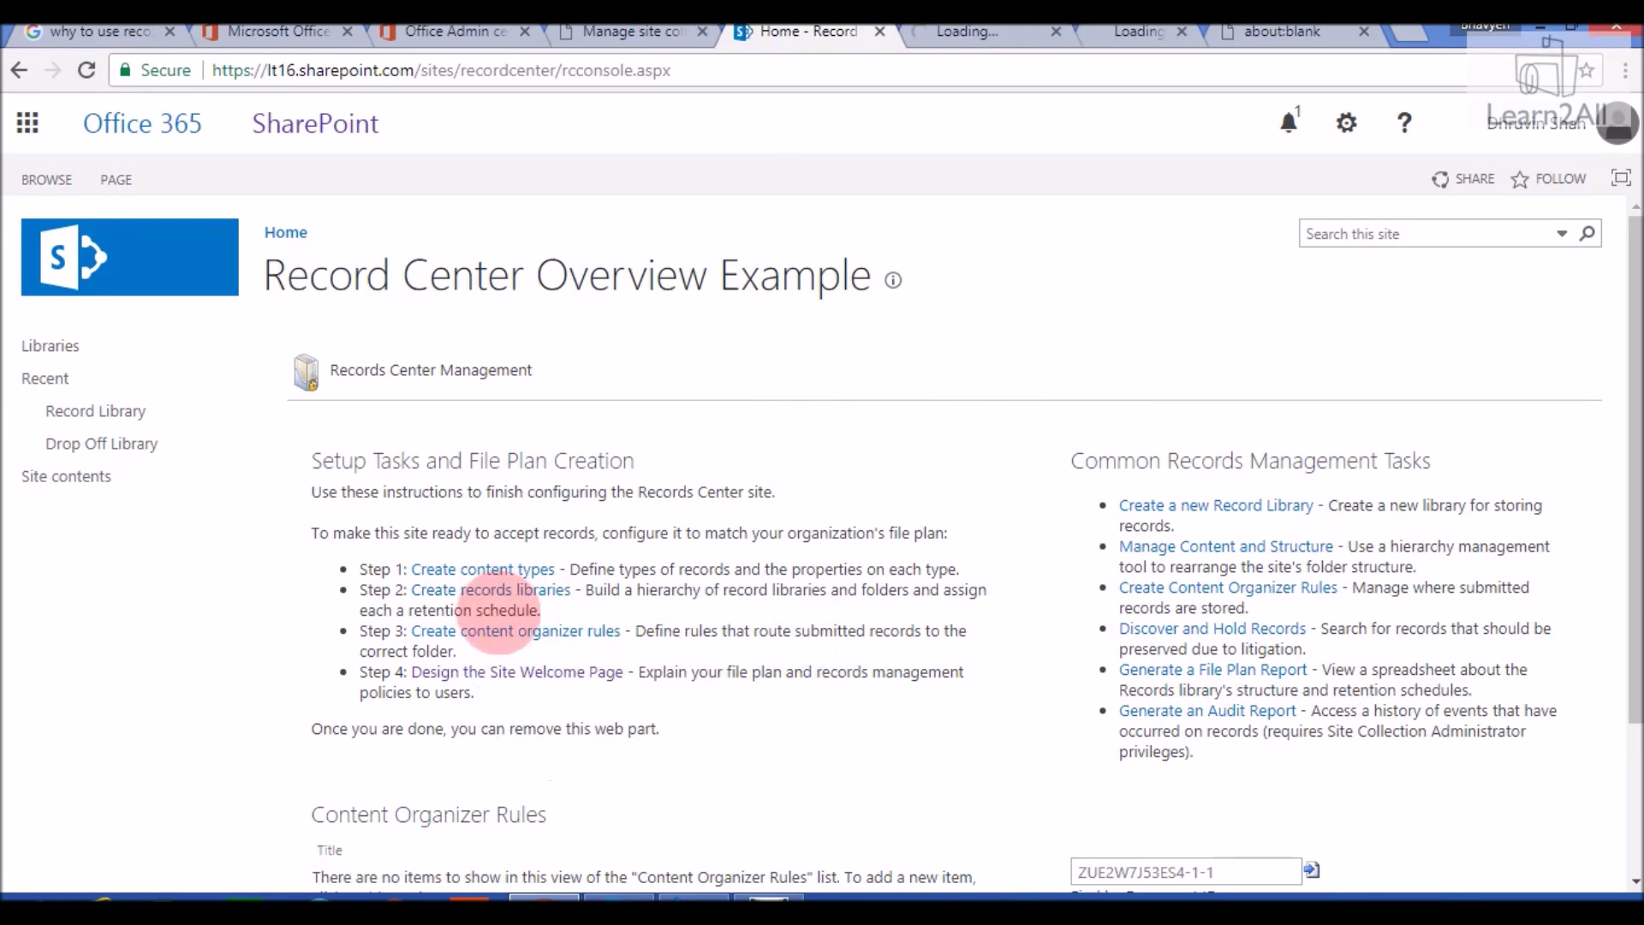
{"action": "right_click", "coordinate": [527, 631]}
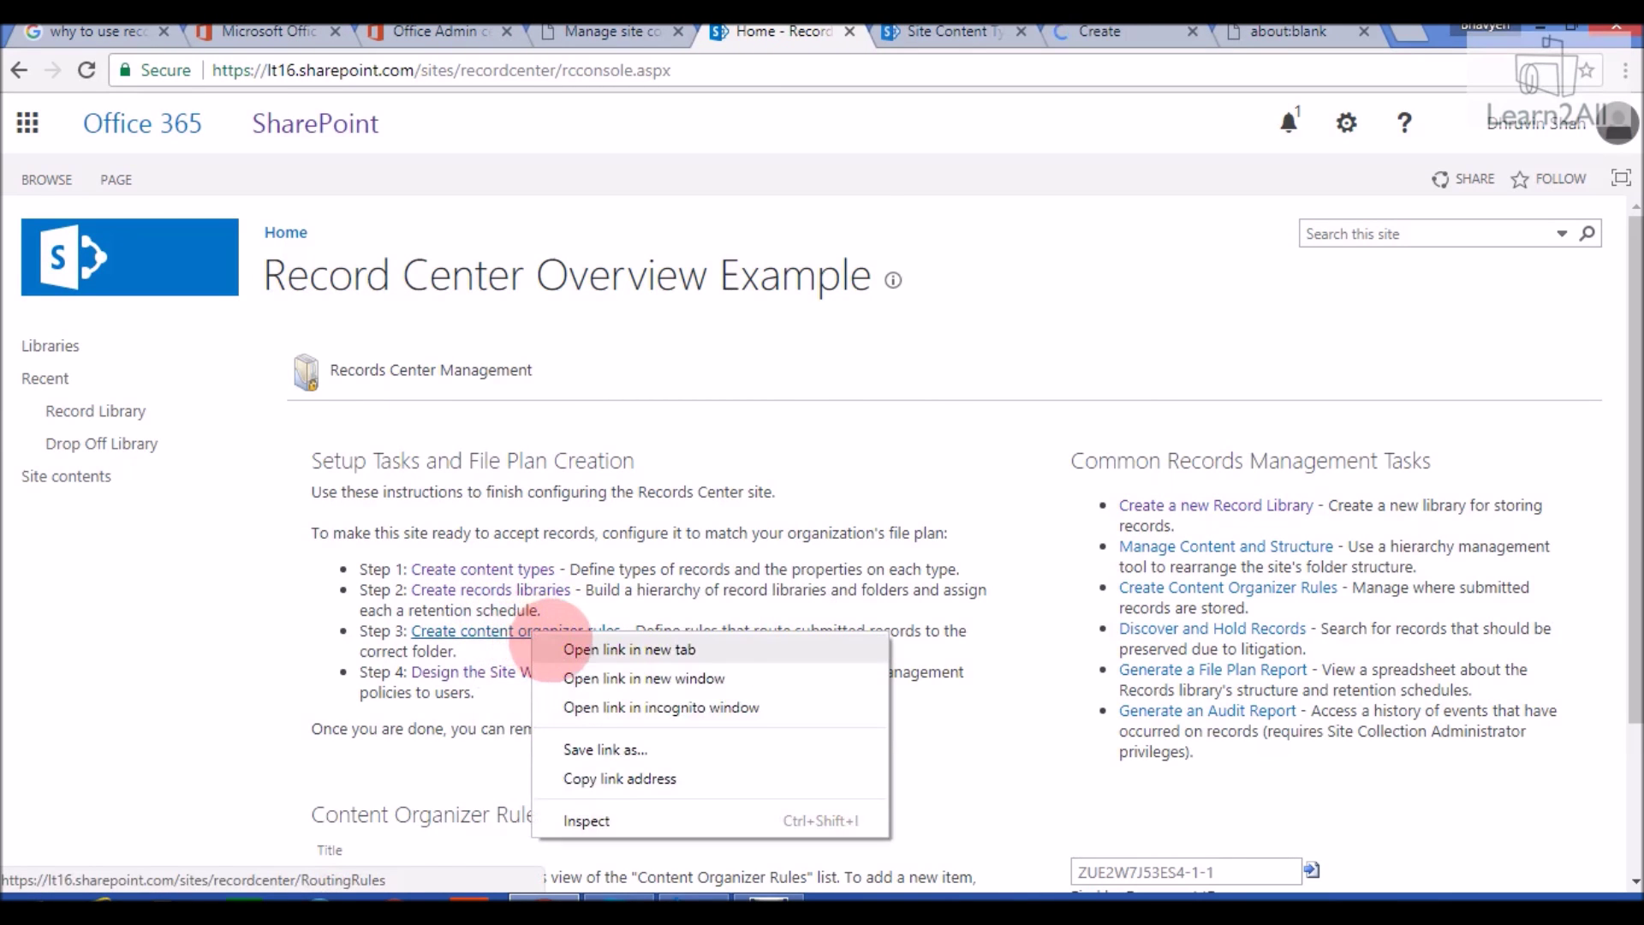
{"action": "left_click", "coordinate": [583, 627]}
{"action": "left_click", "coordinate": [895, 36]}
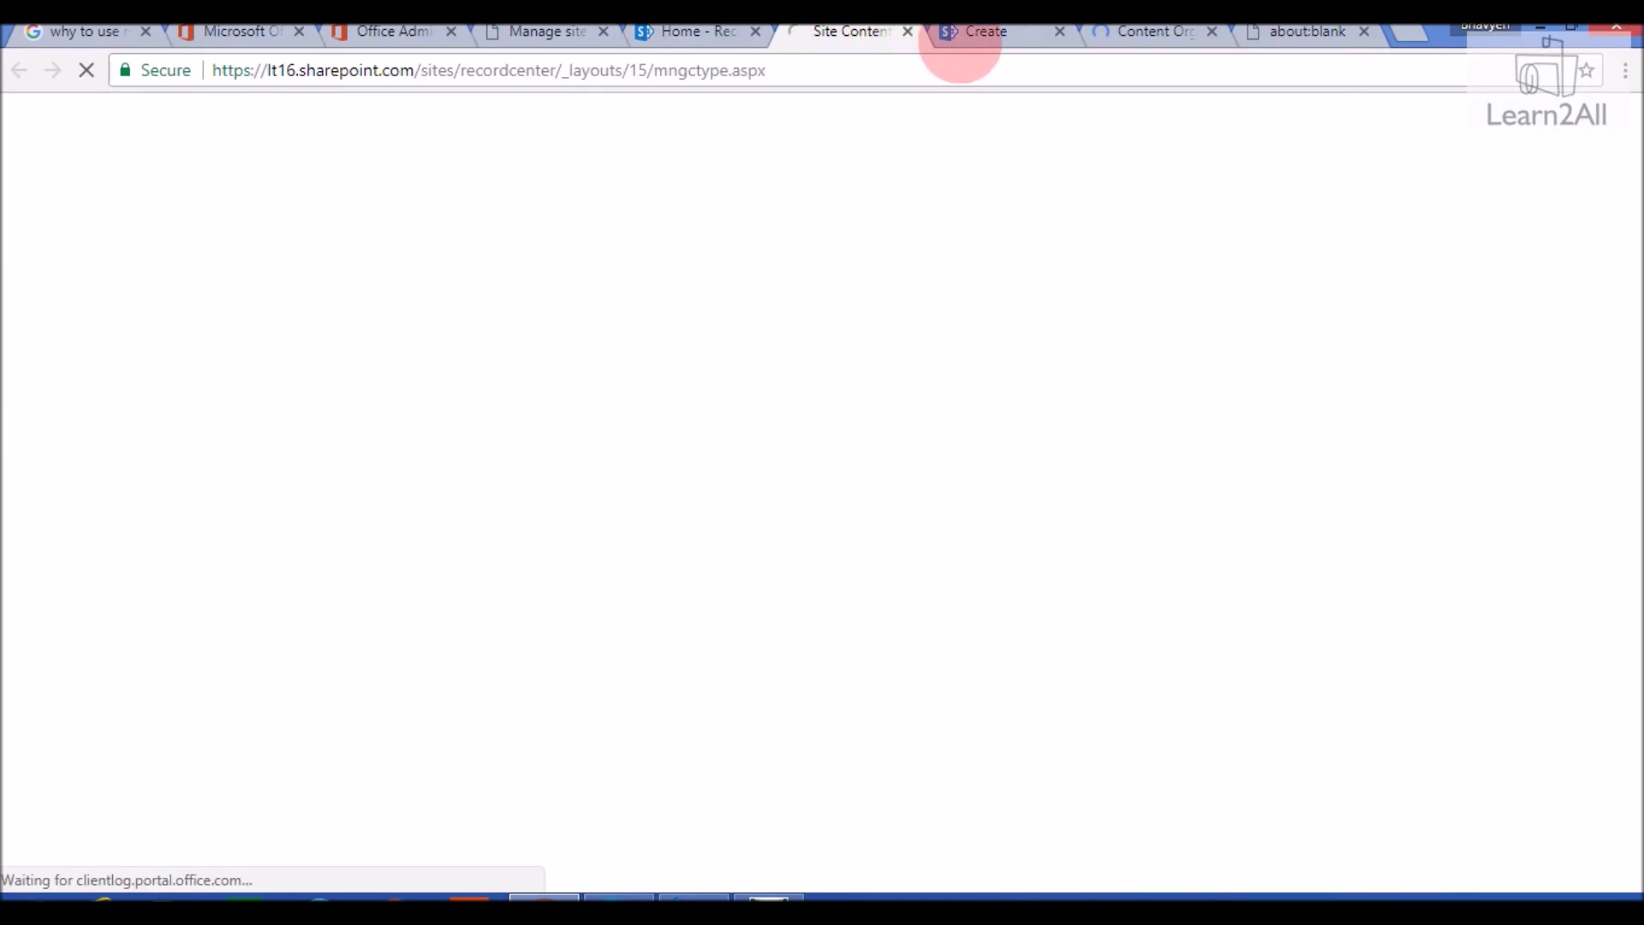
{"action": "key", "text": "ctrl+shift+Tab"}
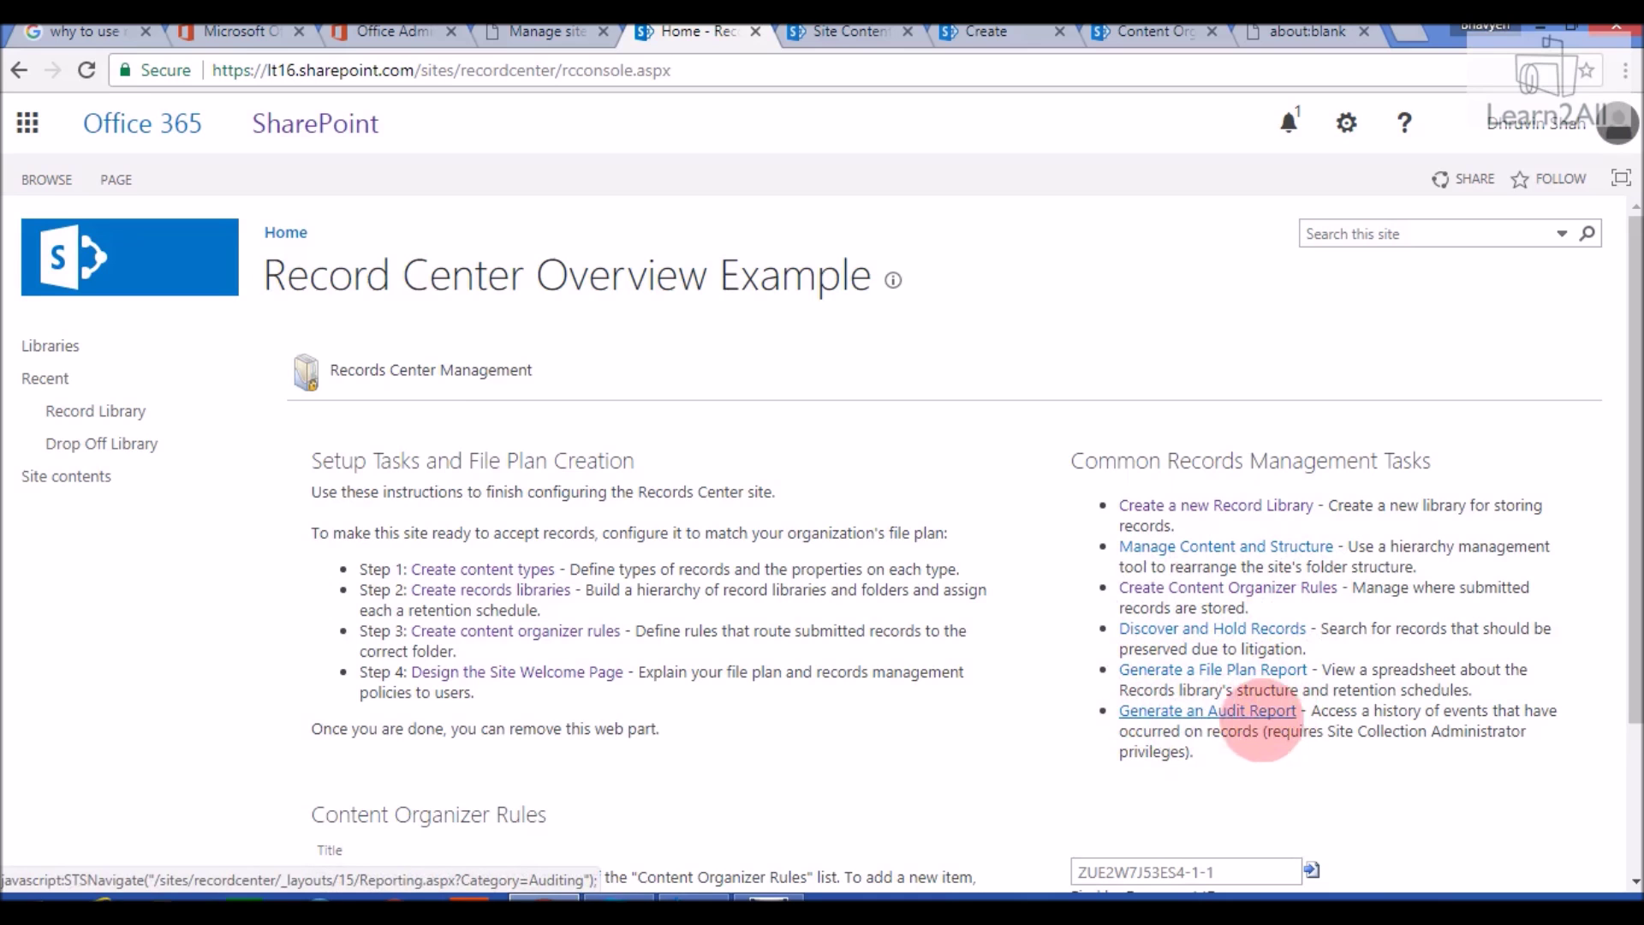
- Examine the content organizer rules and the document ID search on the Records Center Management page
{"action": "scroll", "coordinate": [293, 624], "scroll_direction": "down", "scroll_amount": 2}
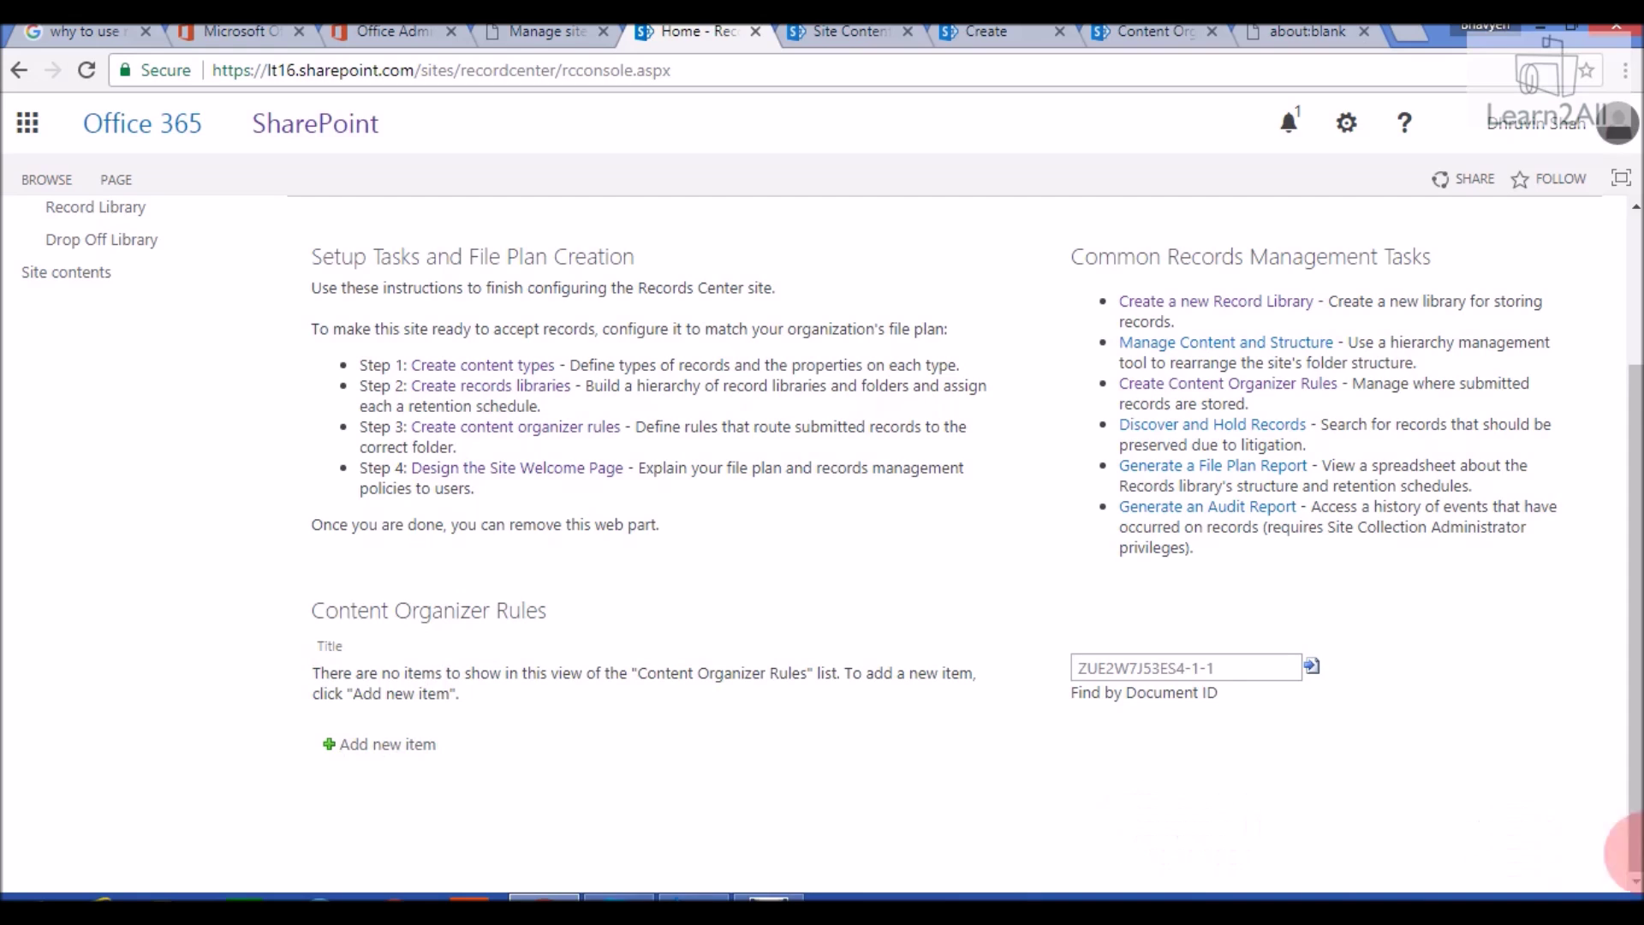
{"action": "key", "text": "Tab"}
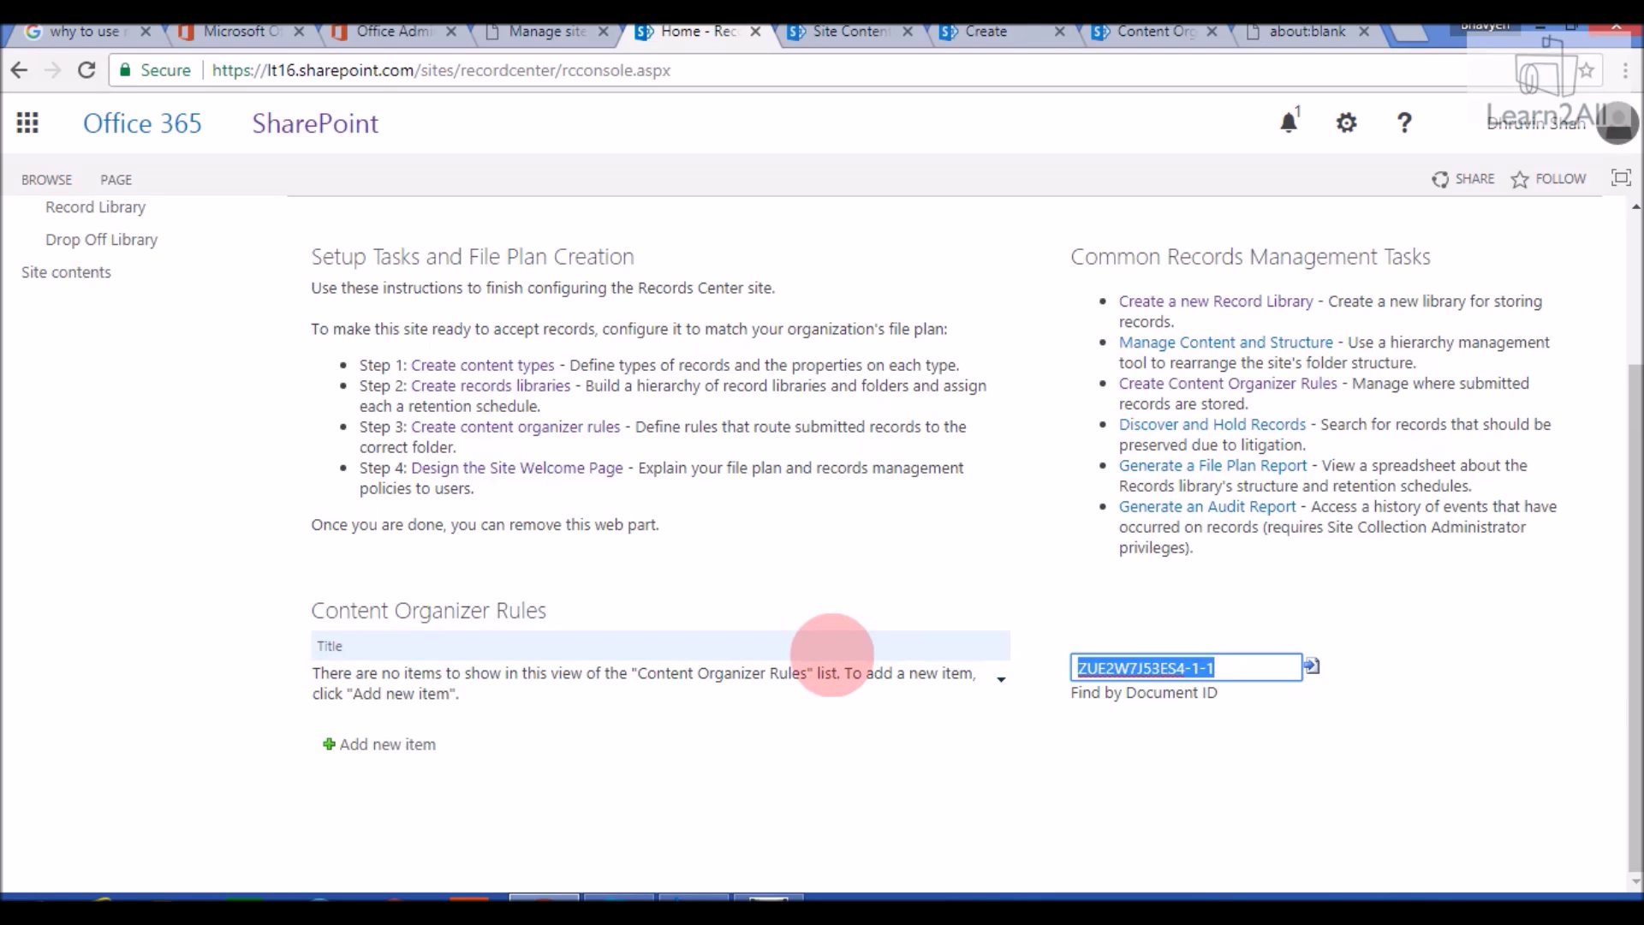
{"action": "scroll", "coordinate": [831, 655], "scroll_direction": "up", "scroll_amount": 3}
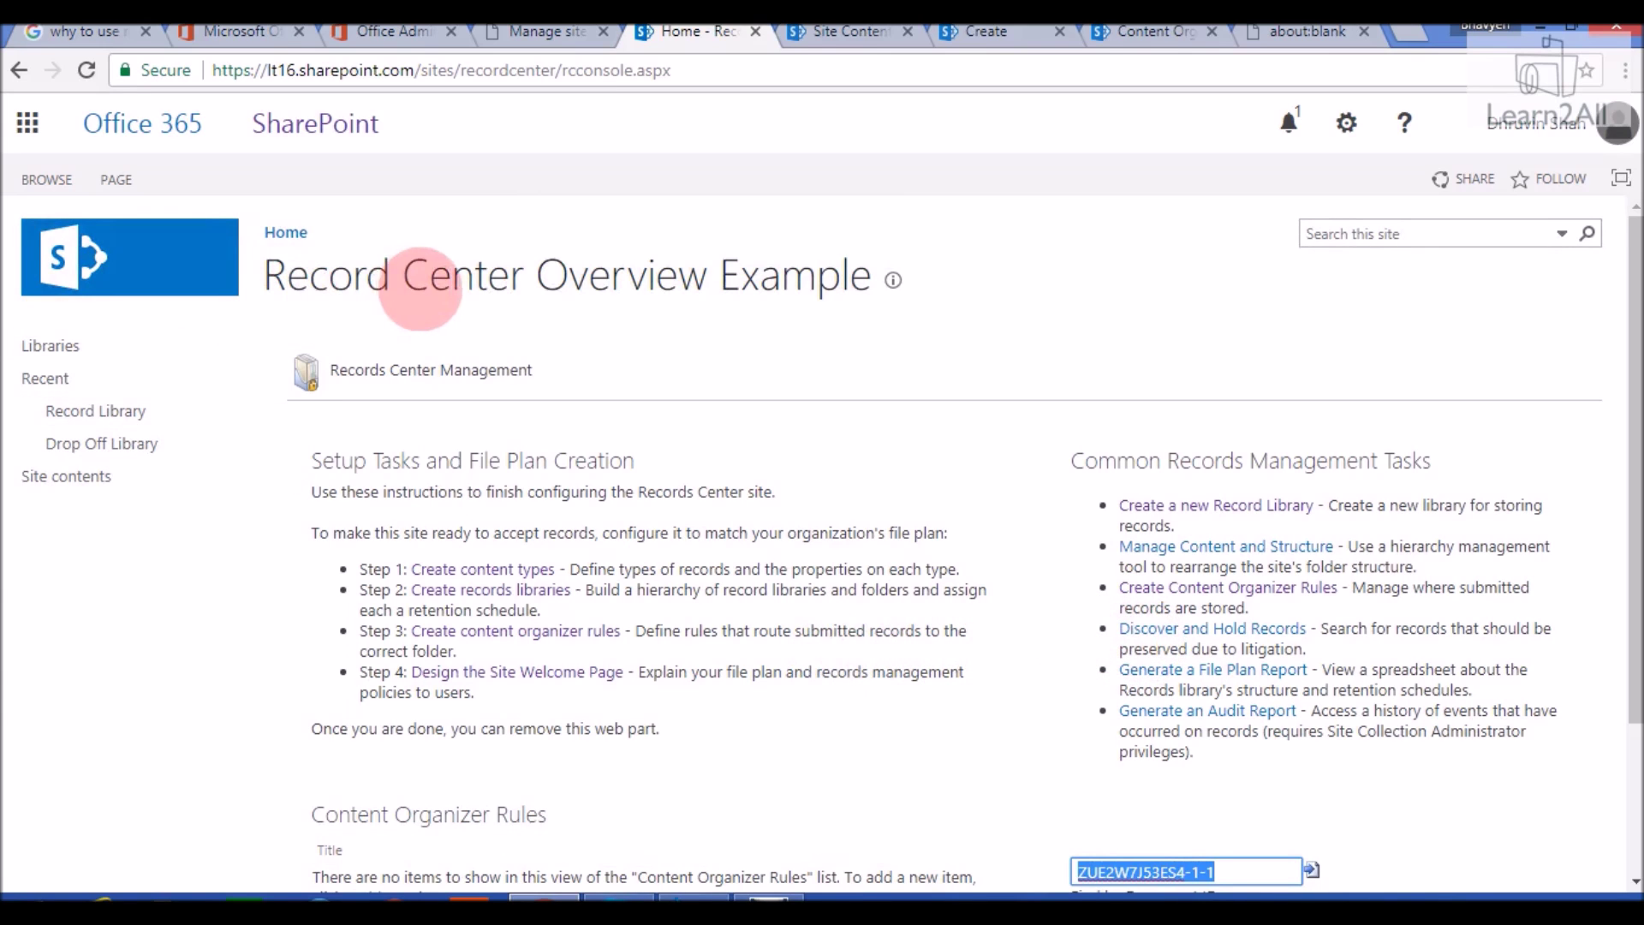
- Submit Screenshot_1.png as a record from the Records Center welcome page and open the Drop Off Library
{"action": "left_click", "coordinate": [117, 250]}
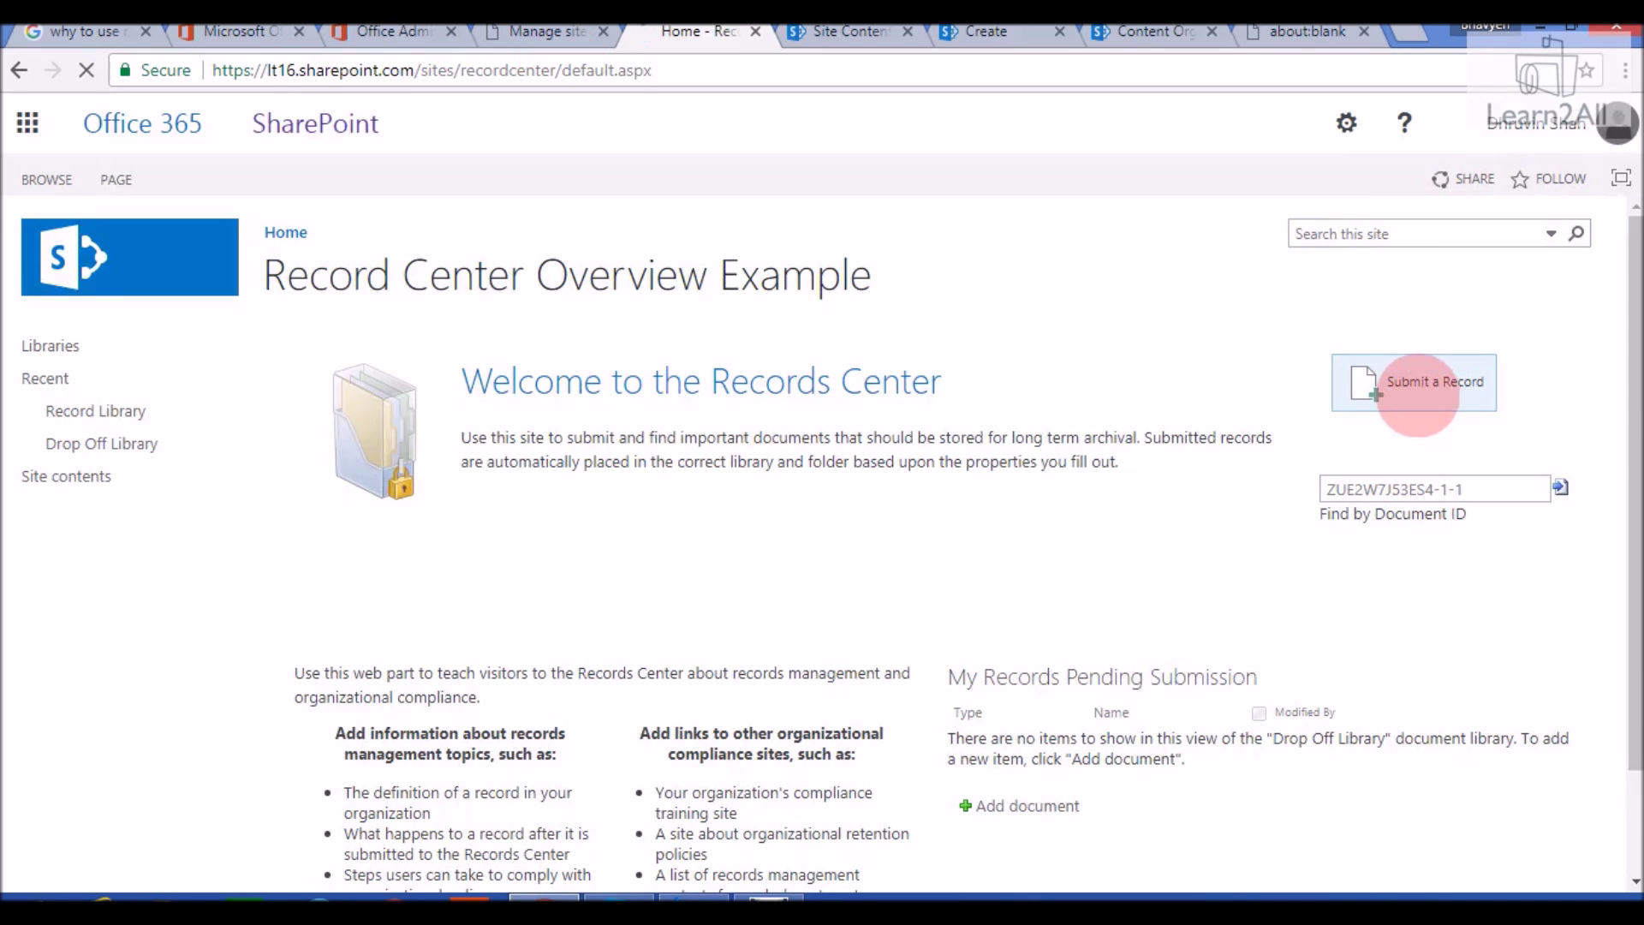
{"action": "left_click", "coordinate": [1418, 395]}
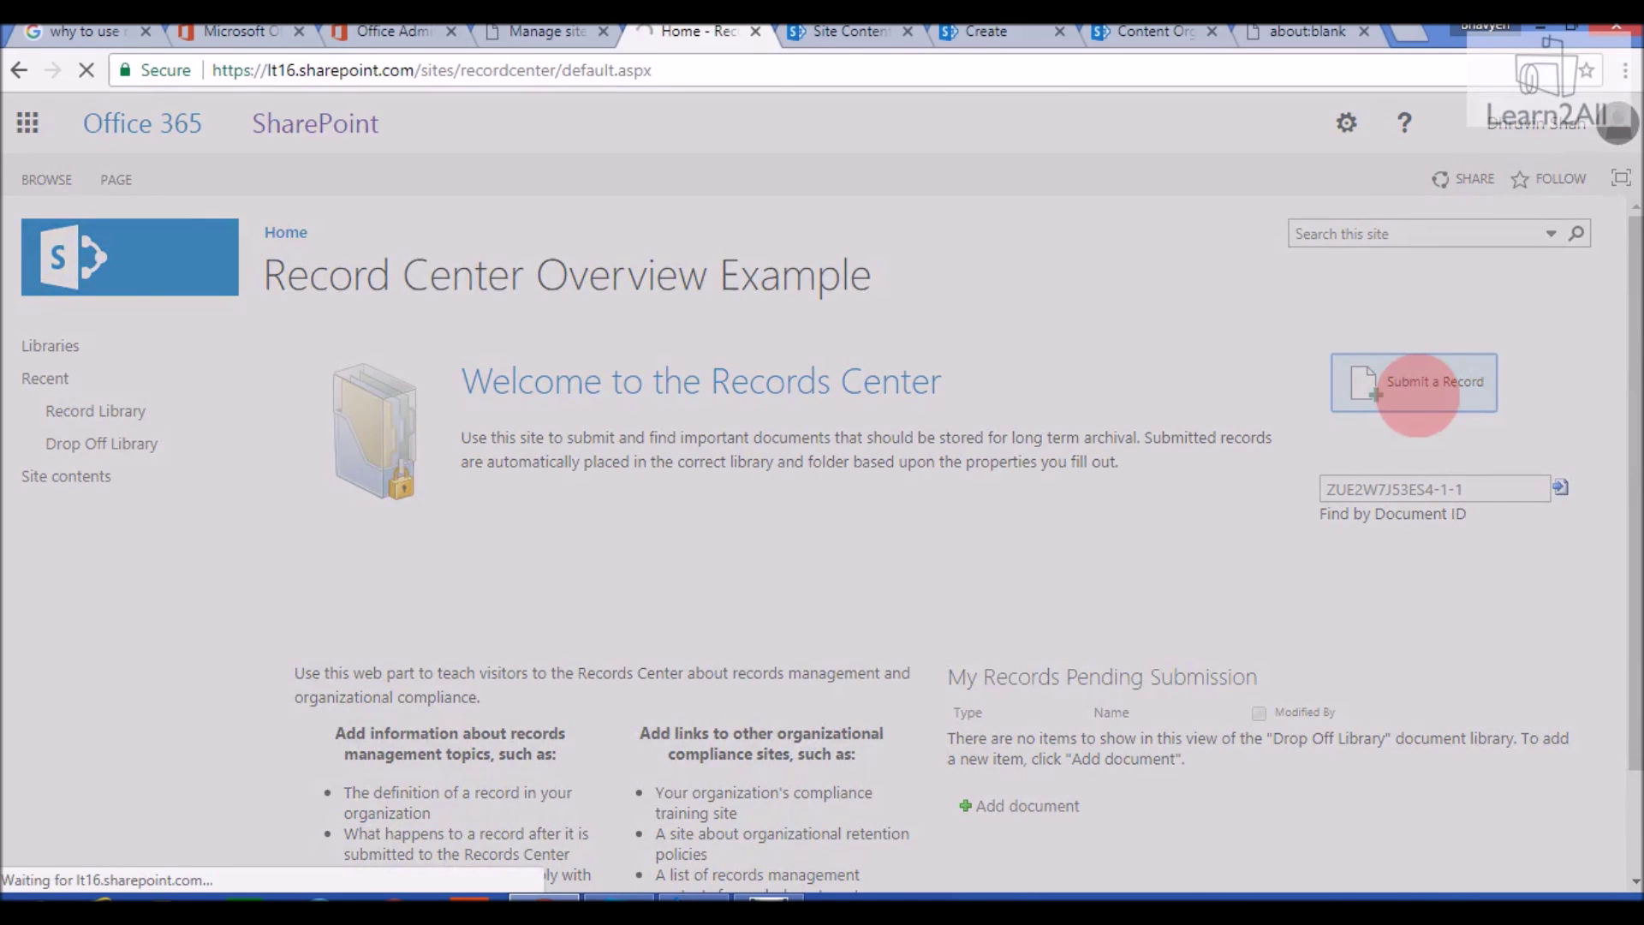
{"action": "left_click", "coordinate": [770, 495]}
{"action": "left_click", "coordinate": [265, 238]}
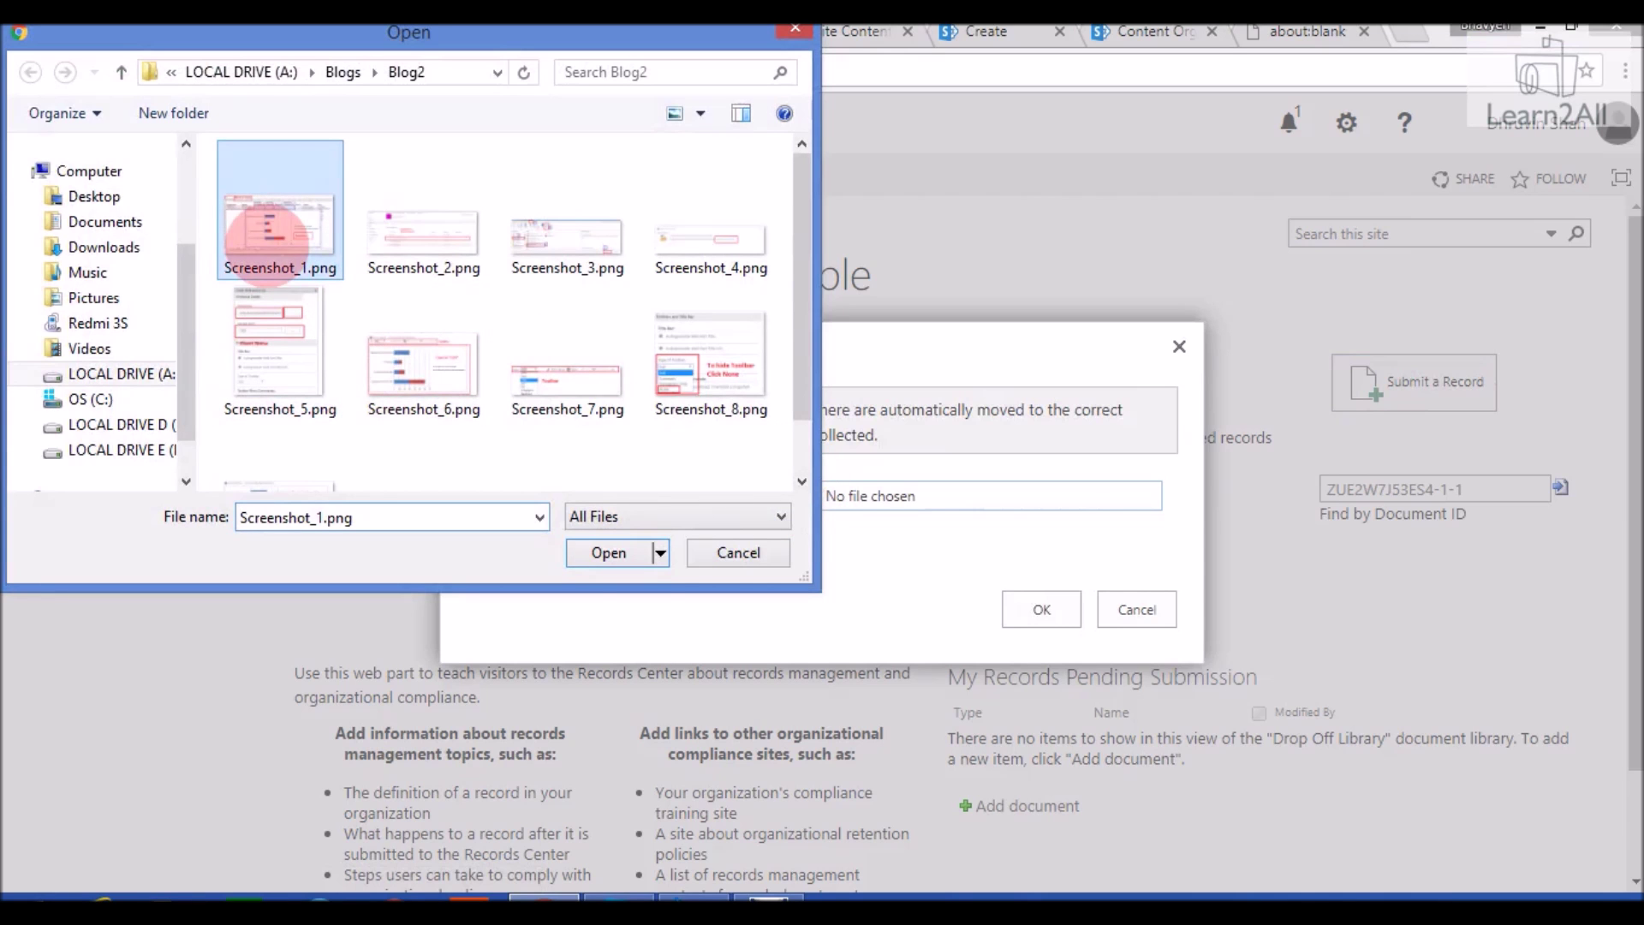
{"action": "left_click", "coordinate": [632, 552]}
{"action": "left_click", "coordinate": [1041, 608]}
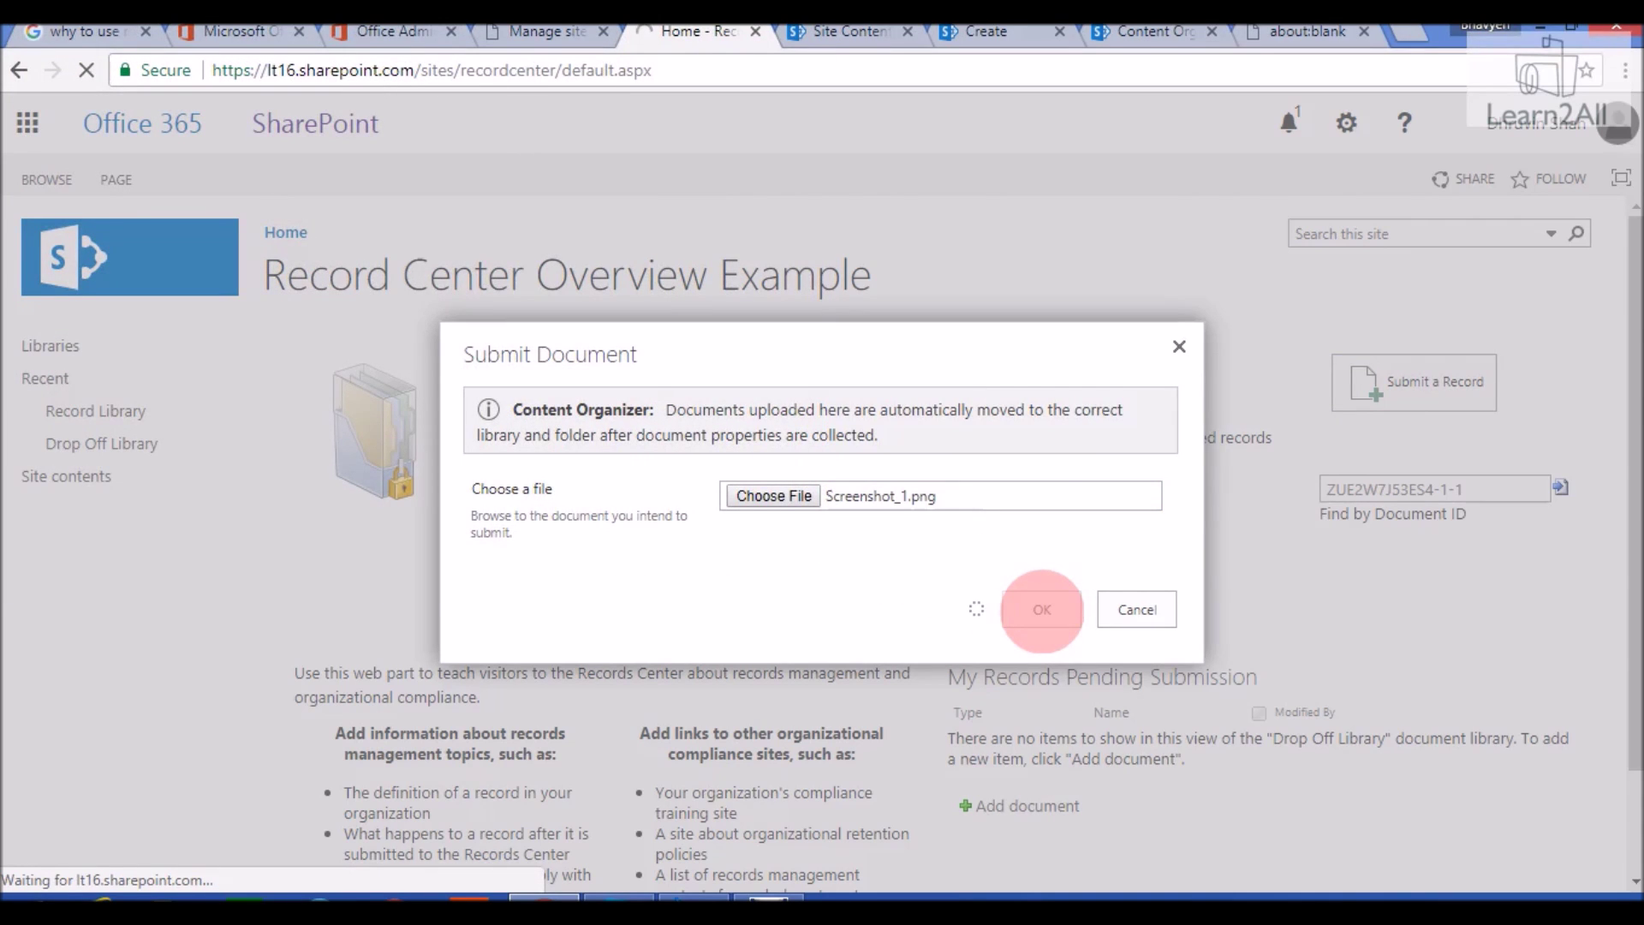
{"action": "left_click", "coordinate": [1034, 648]}
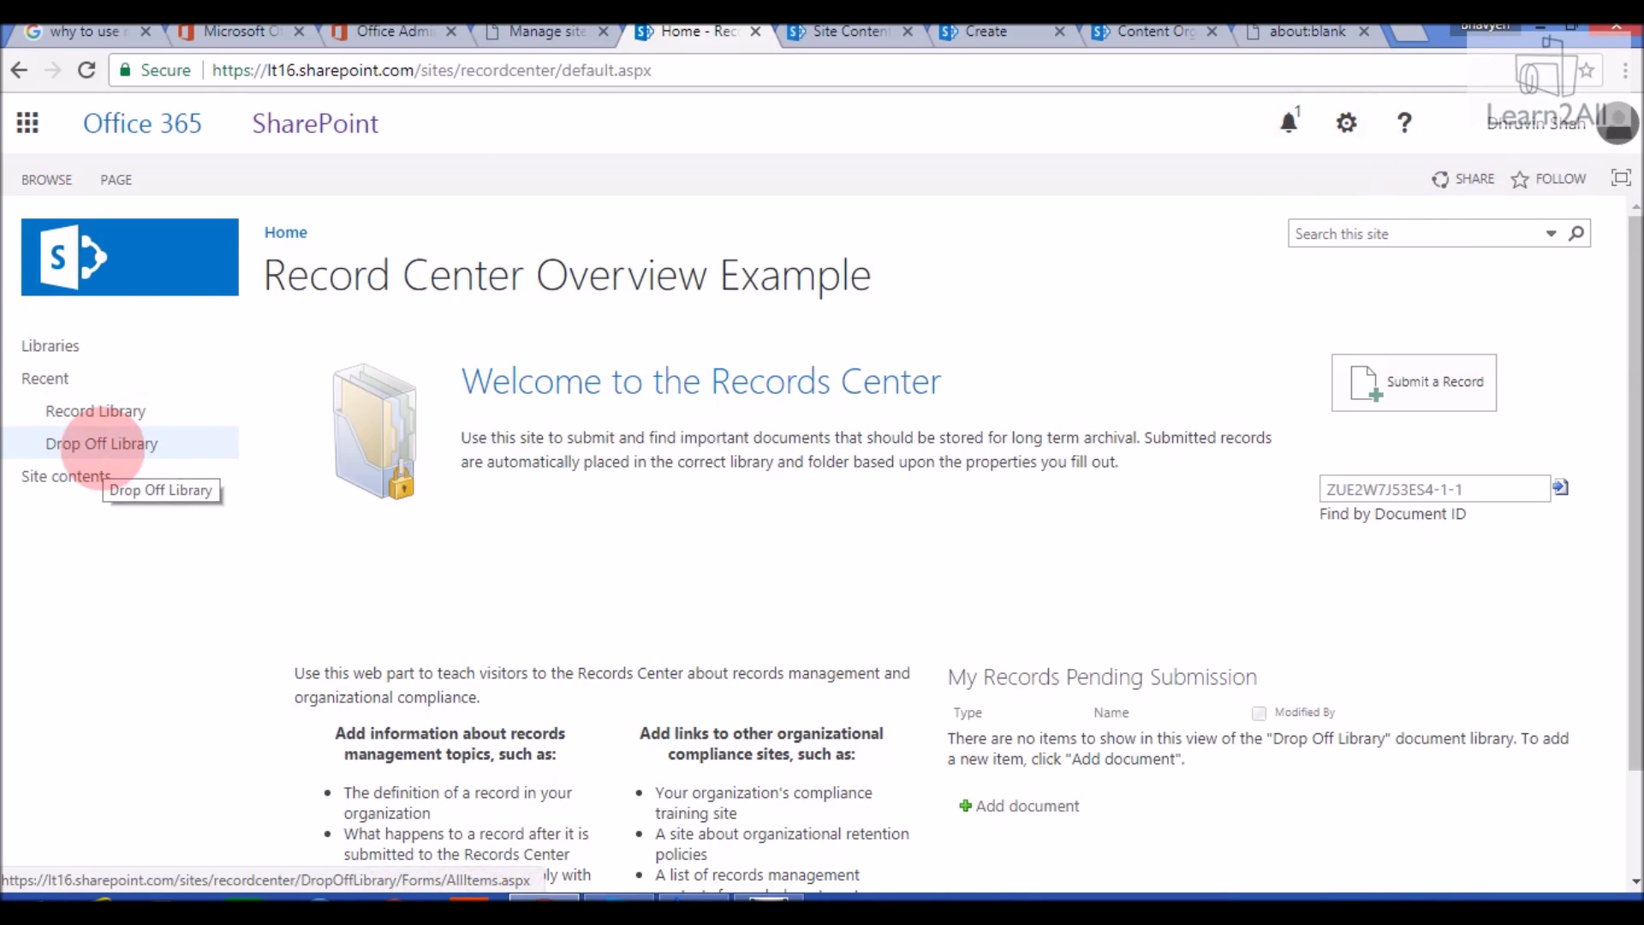
{"action": "left_click", "coordinate": [102, 443]}
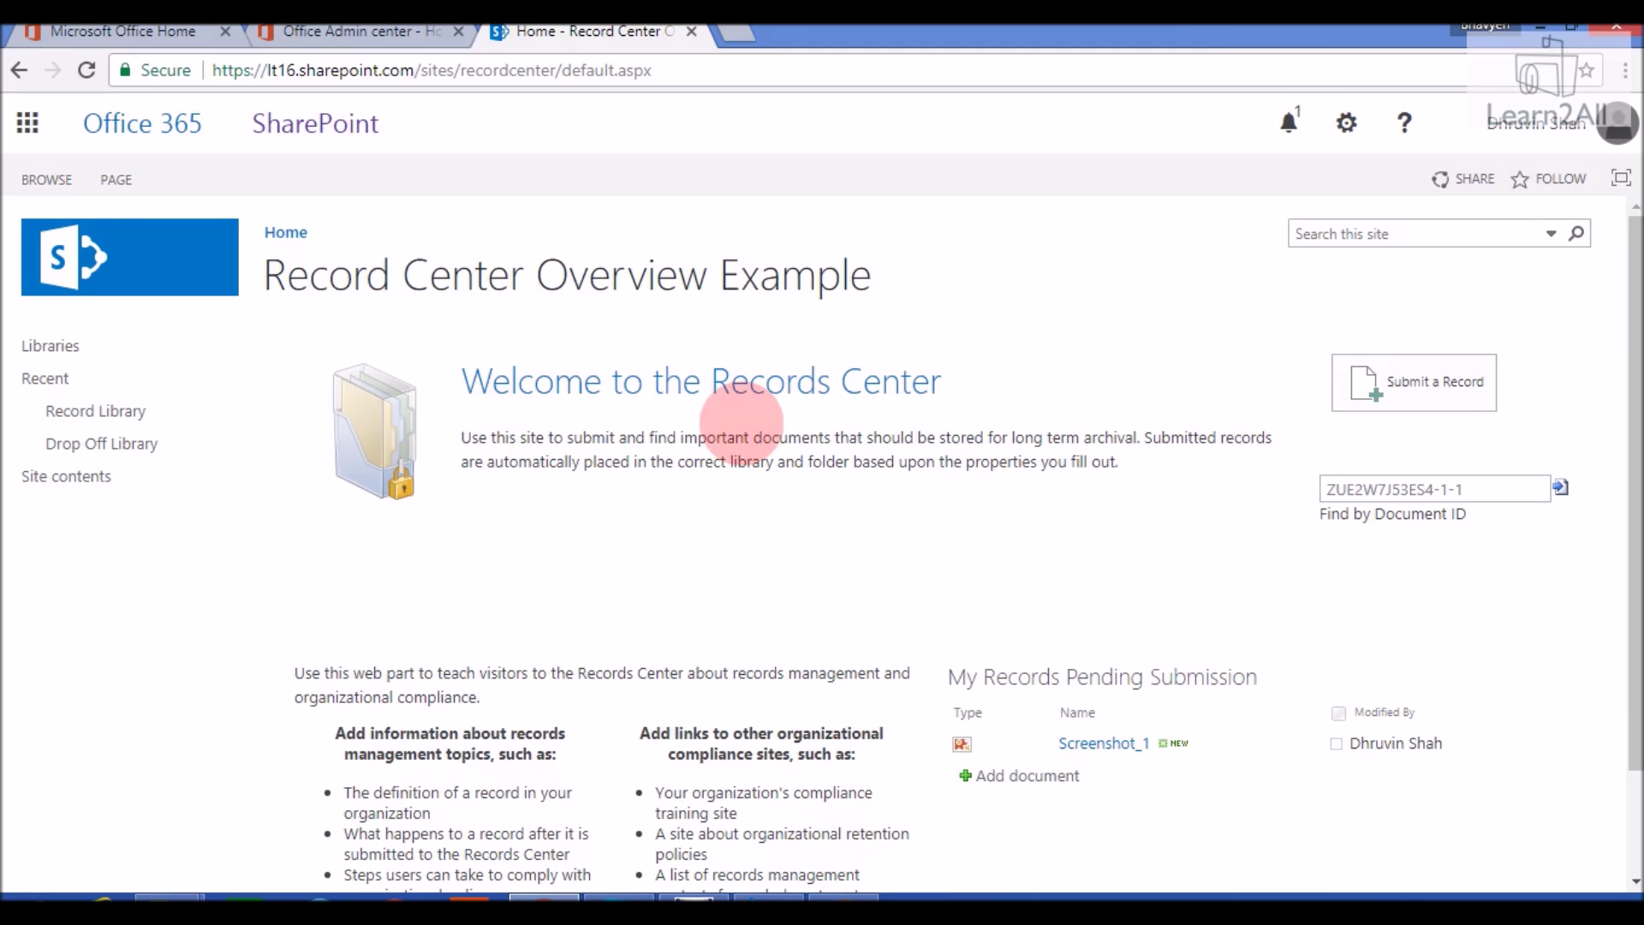
- Create a document library named Reports from the site contents and return to the site contents page
{"action": "left_click", "coordinate": [113, 474]}
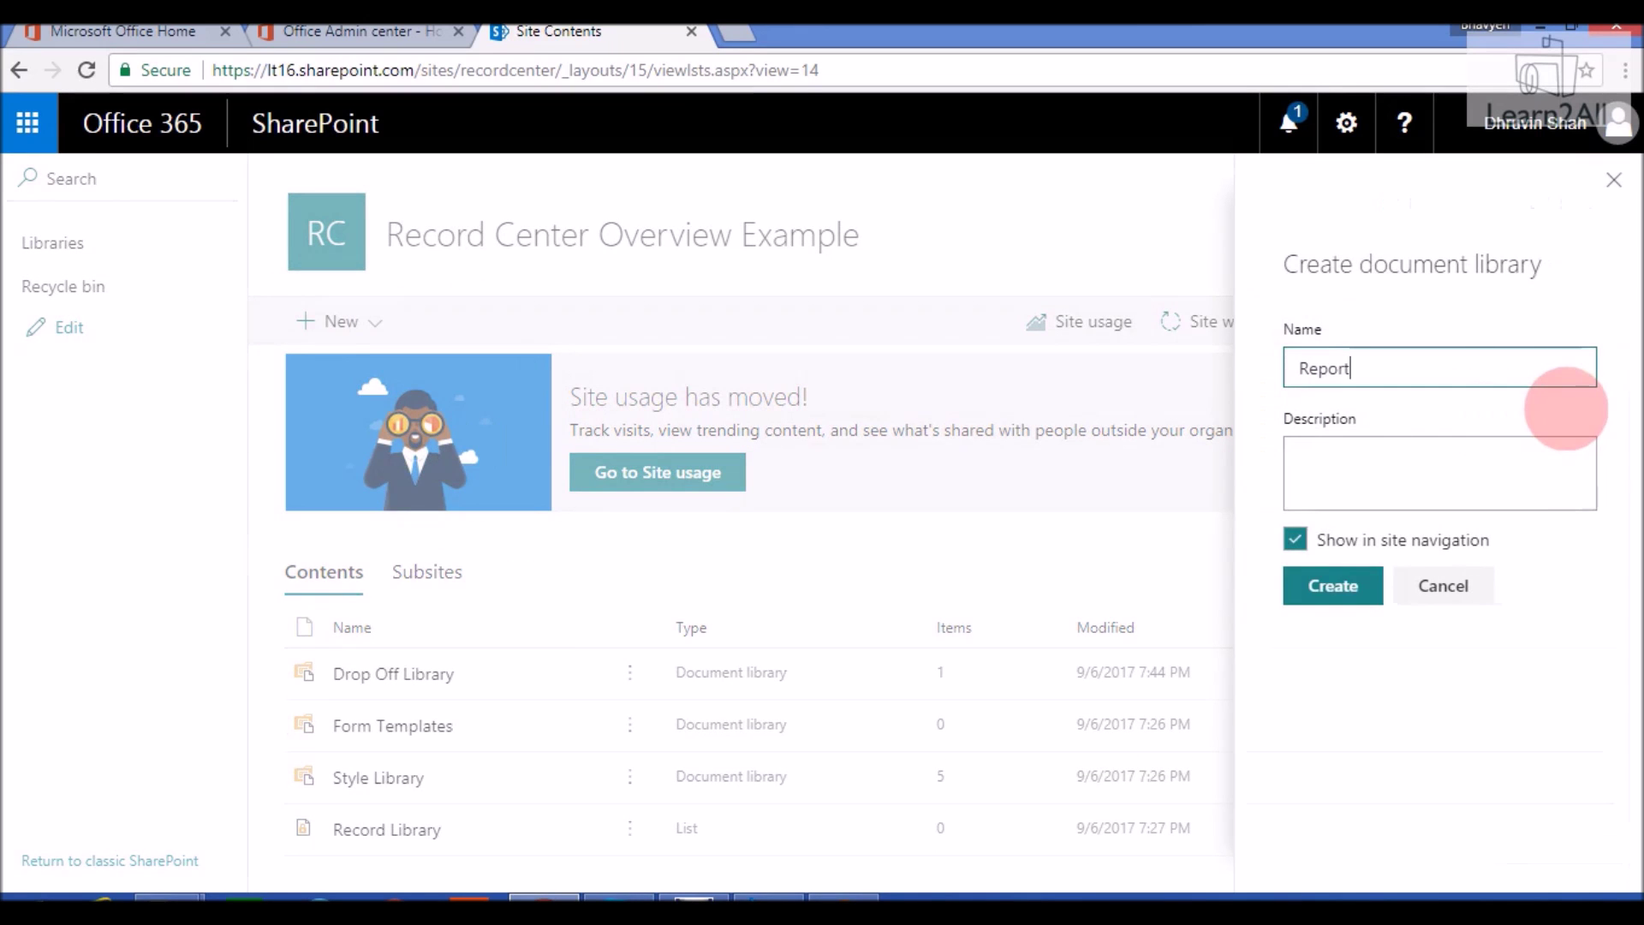
{"action": "type", "text": "s"}
{"action": "left_click", "coordinate": [1333, 585]}
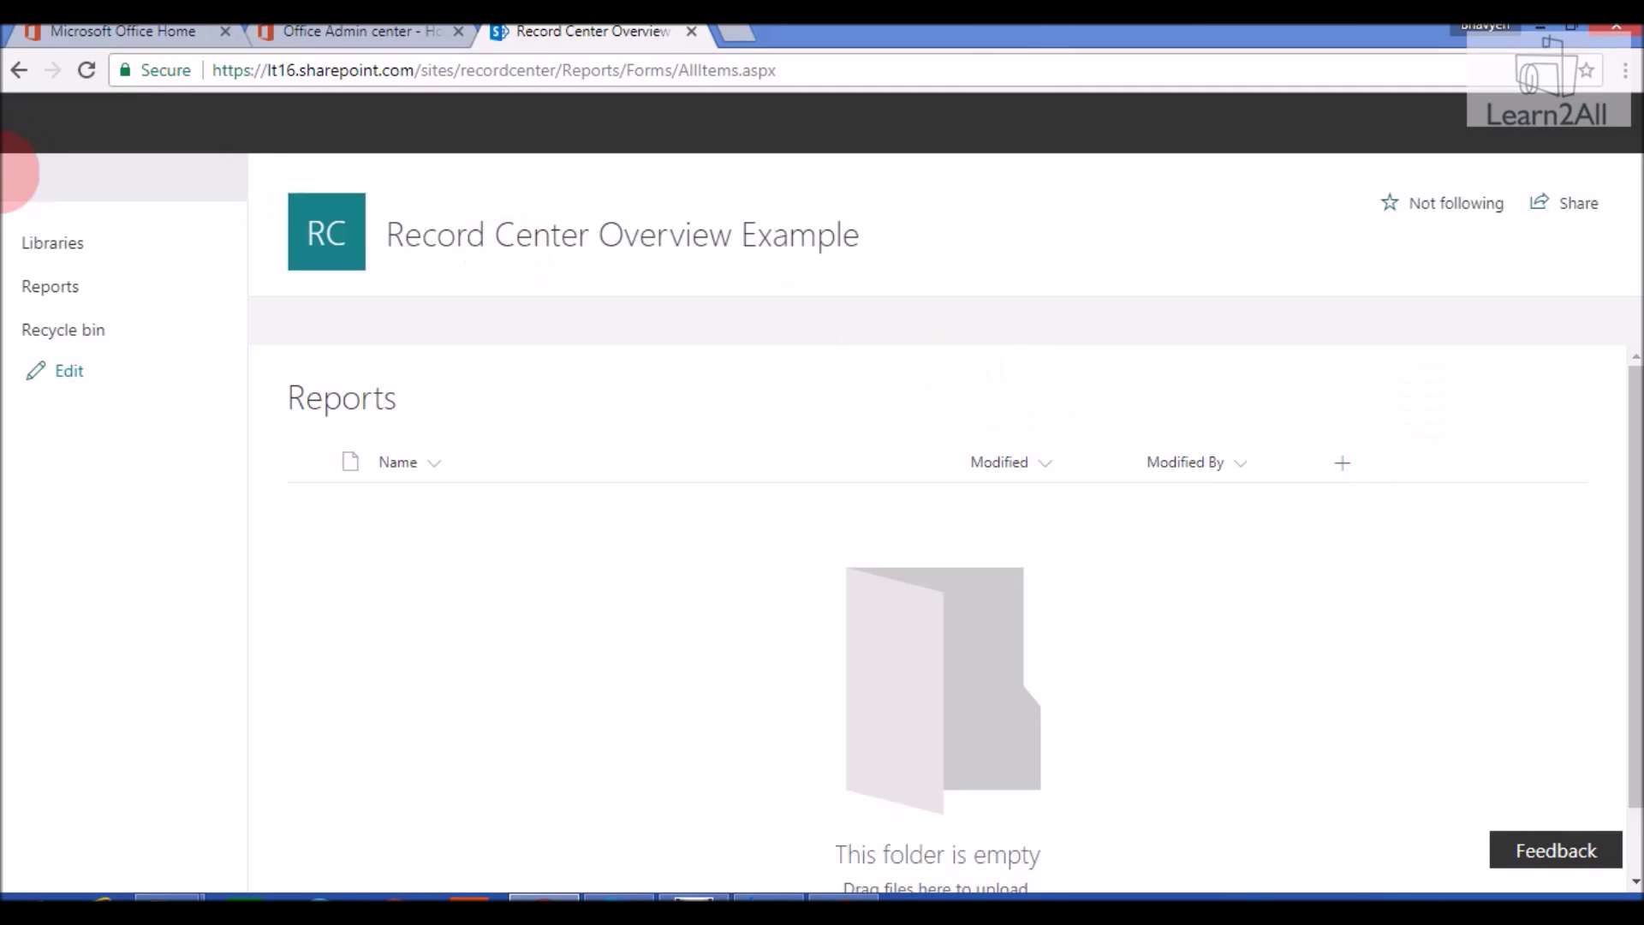
{"action": "left_click", "coordinate": [82, 283]}
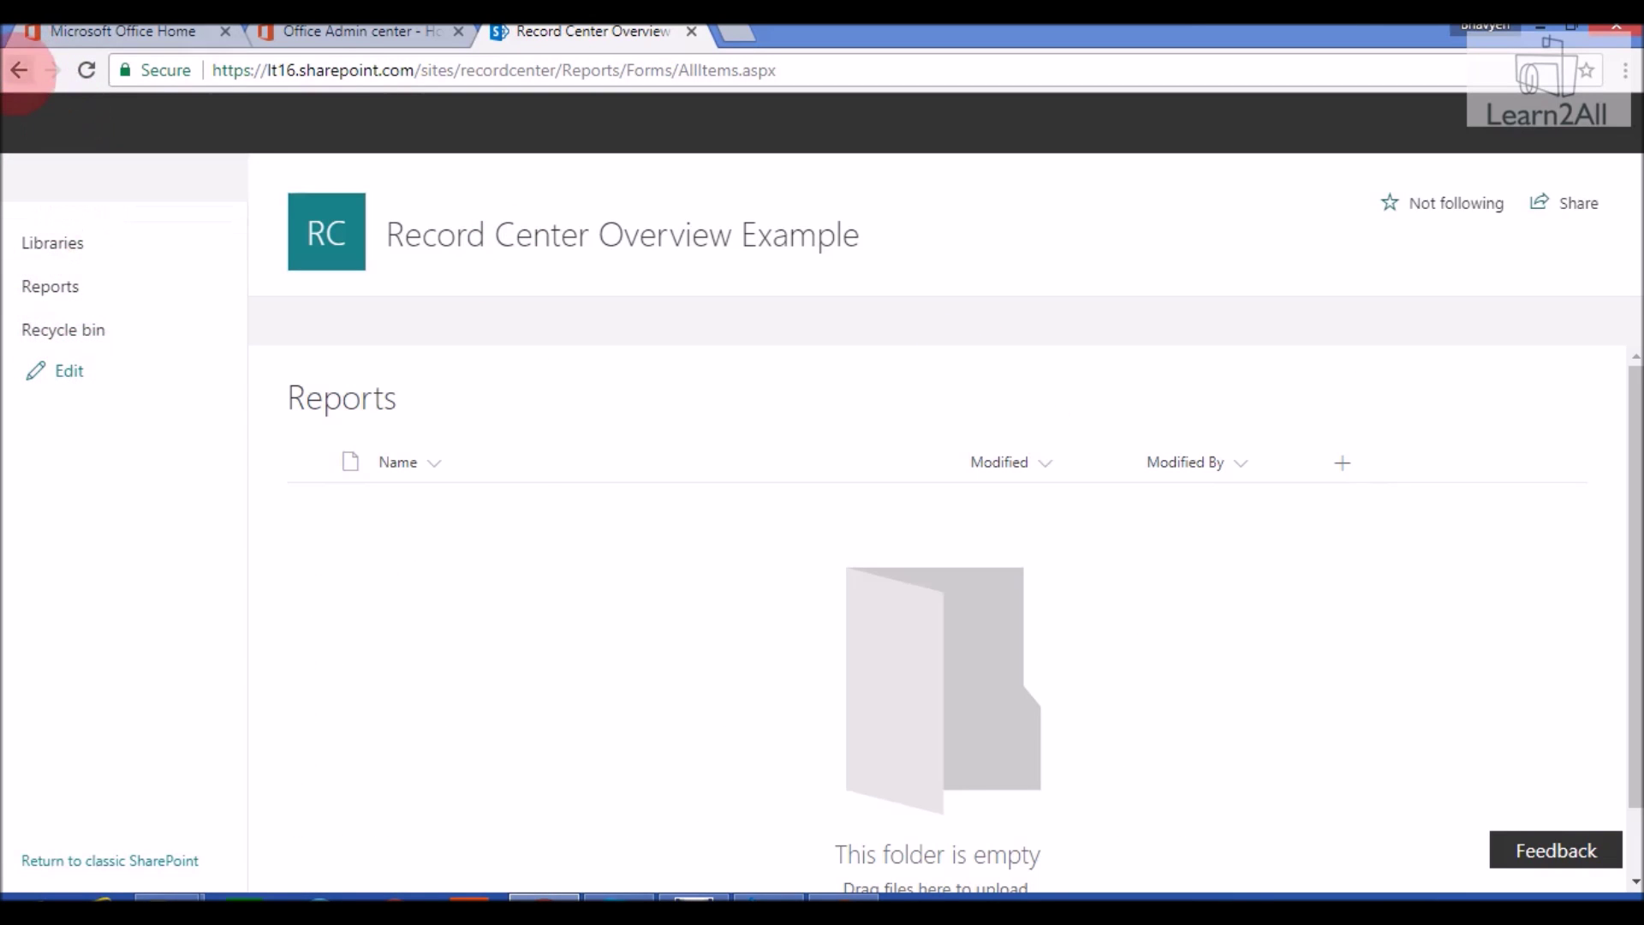
{"action": "left_click", "coordinate": [822, 236]}
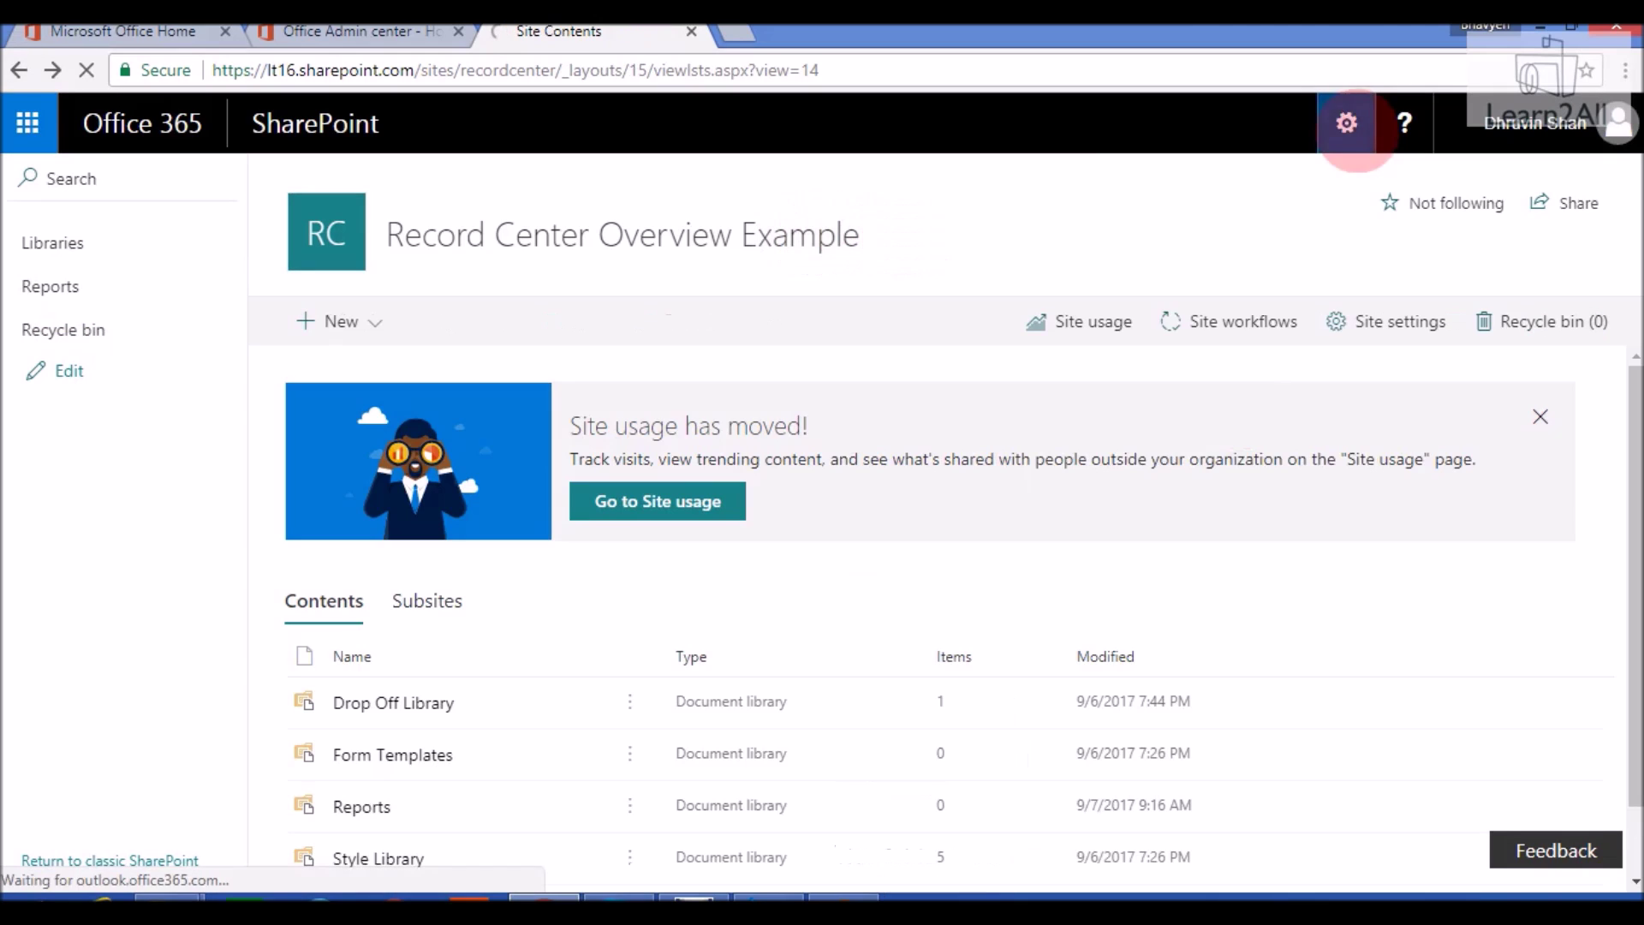
- Open the Content Organizer Rules list from the site settings
{"action": "left_click", "coordinate": [1347, 122]}
{"action": "left_click", "coordinate": [1211, 357]}
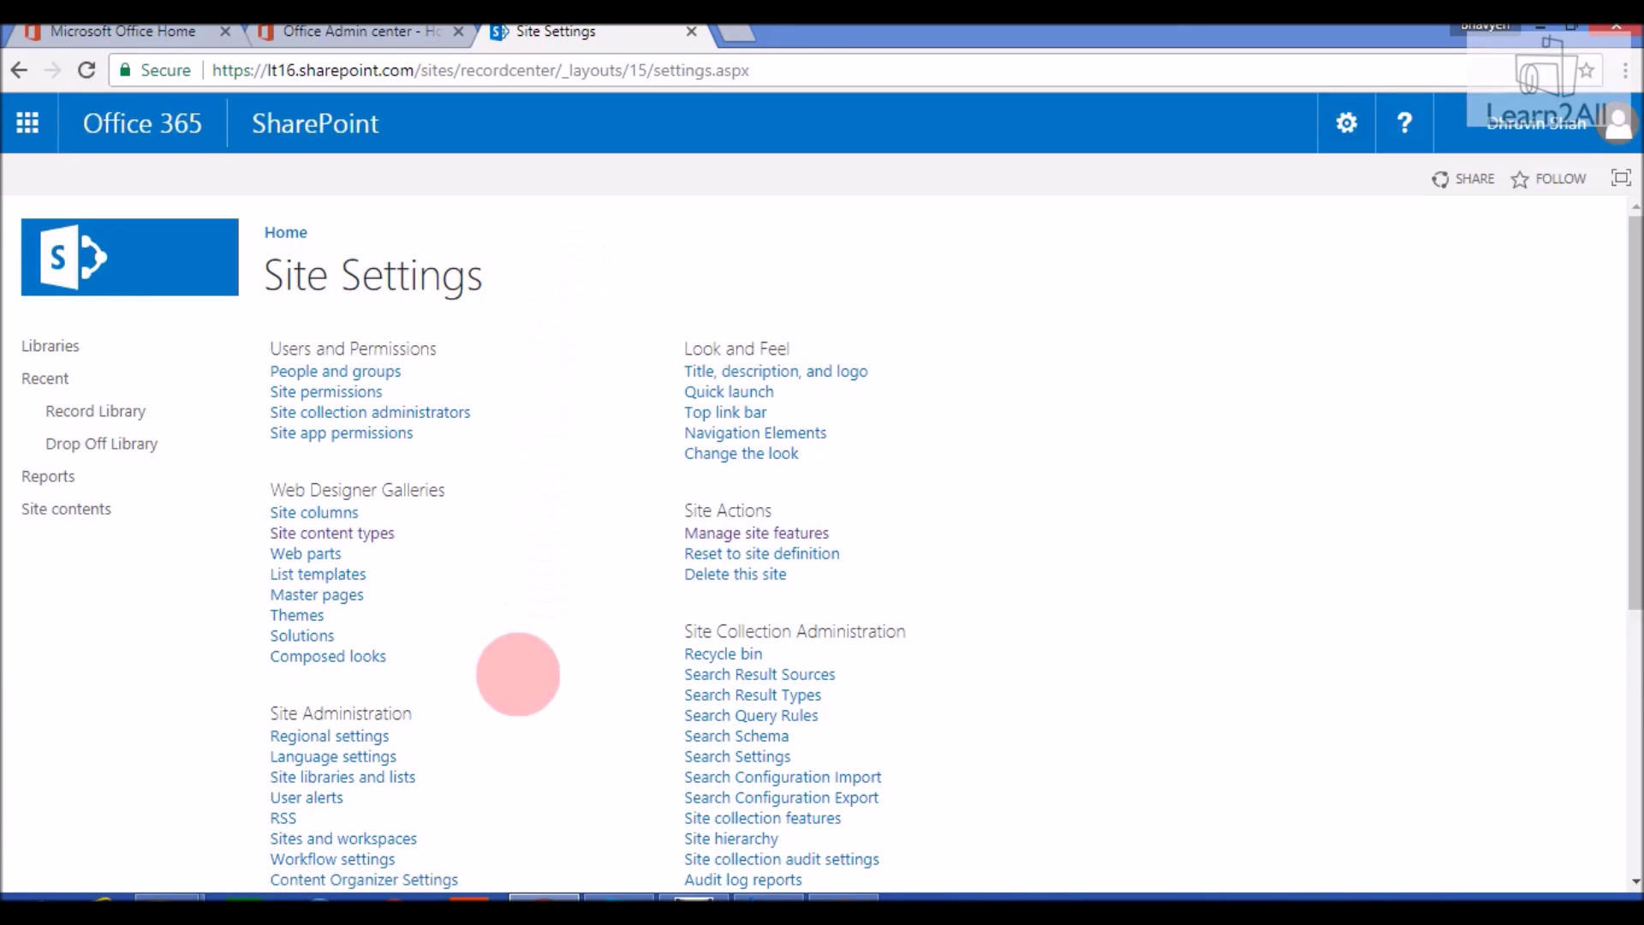
{"action": "scroll", "coordinate": [514, 663], "scroll_direction": "down", "scroll_amount": 3}
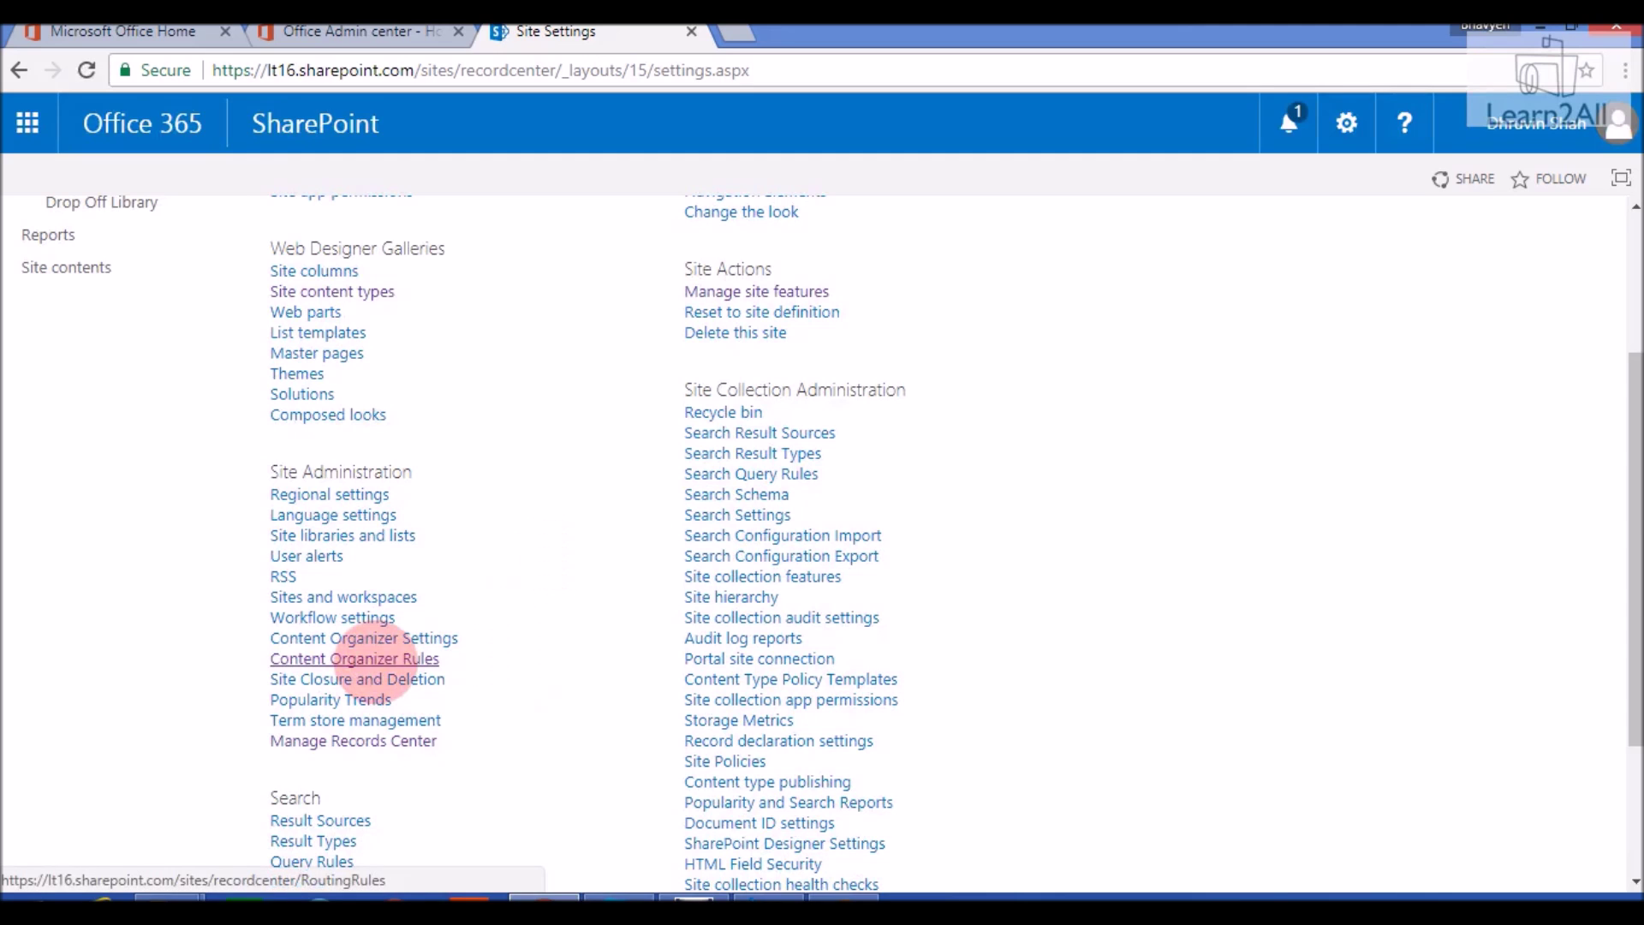
{"action": "left_click", "coordinate": [366, 659]}
- Start a new content organizer rule named Rule1 and set its priority to 2
{"action": "left_click", "coordinate": [281, 354]}
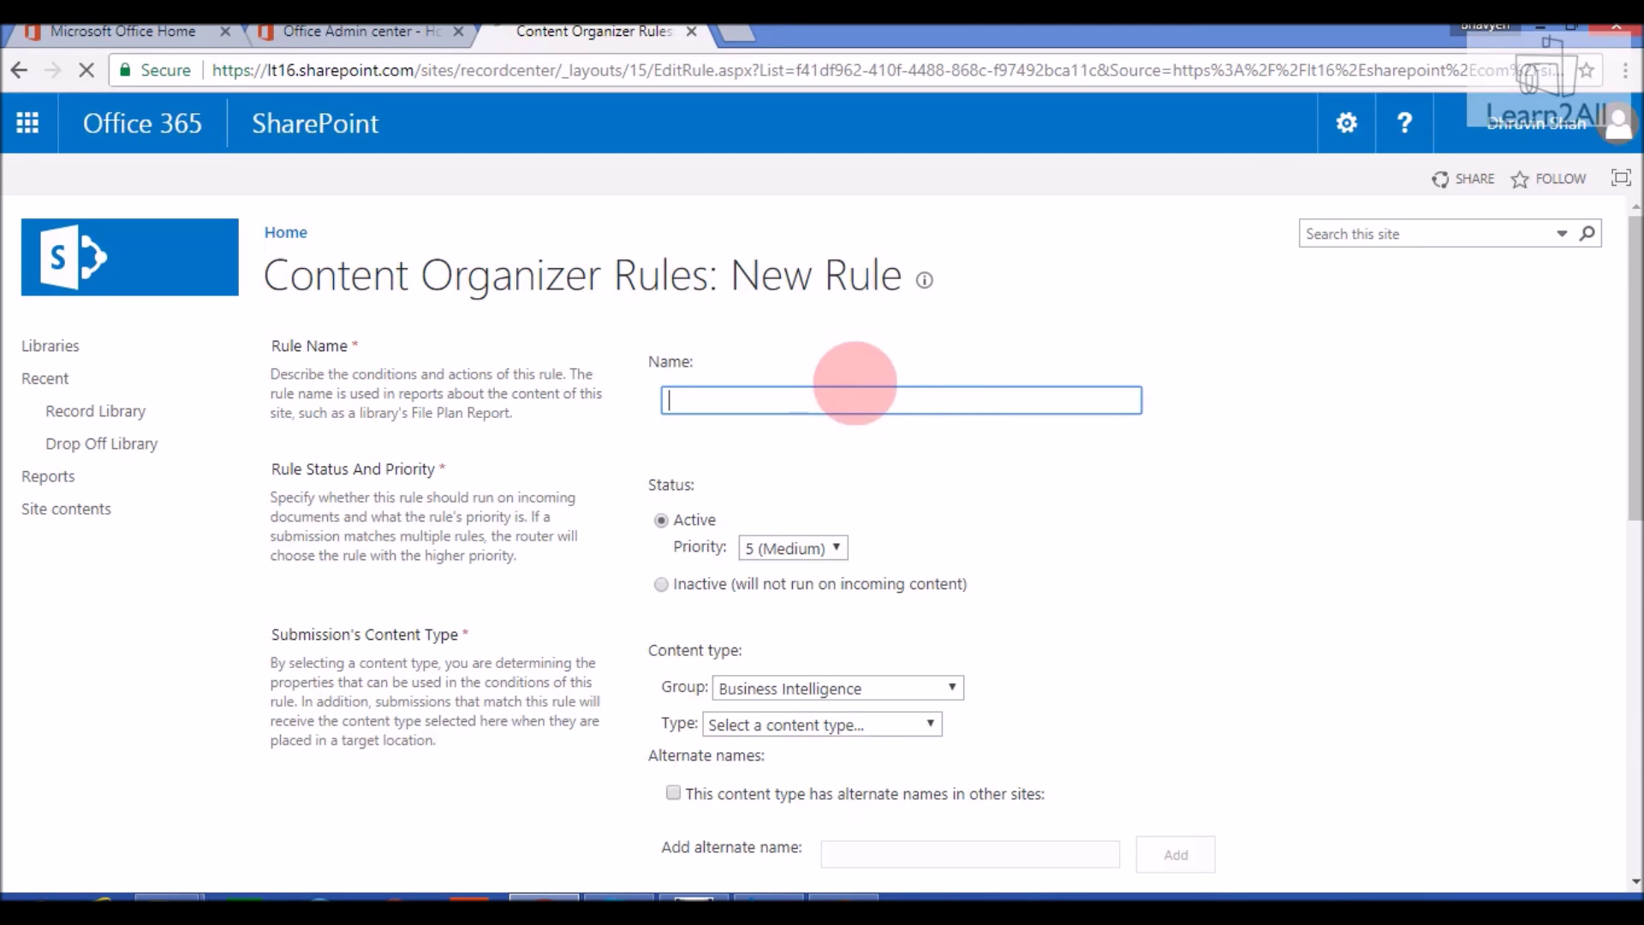
{"action": "type", "text": "Rule"}
{"action": "key", "text": "Down"}
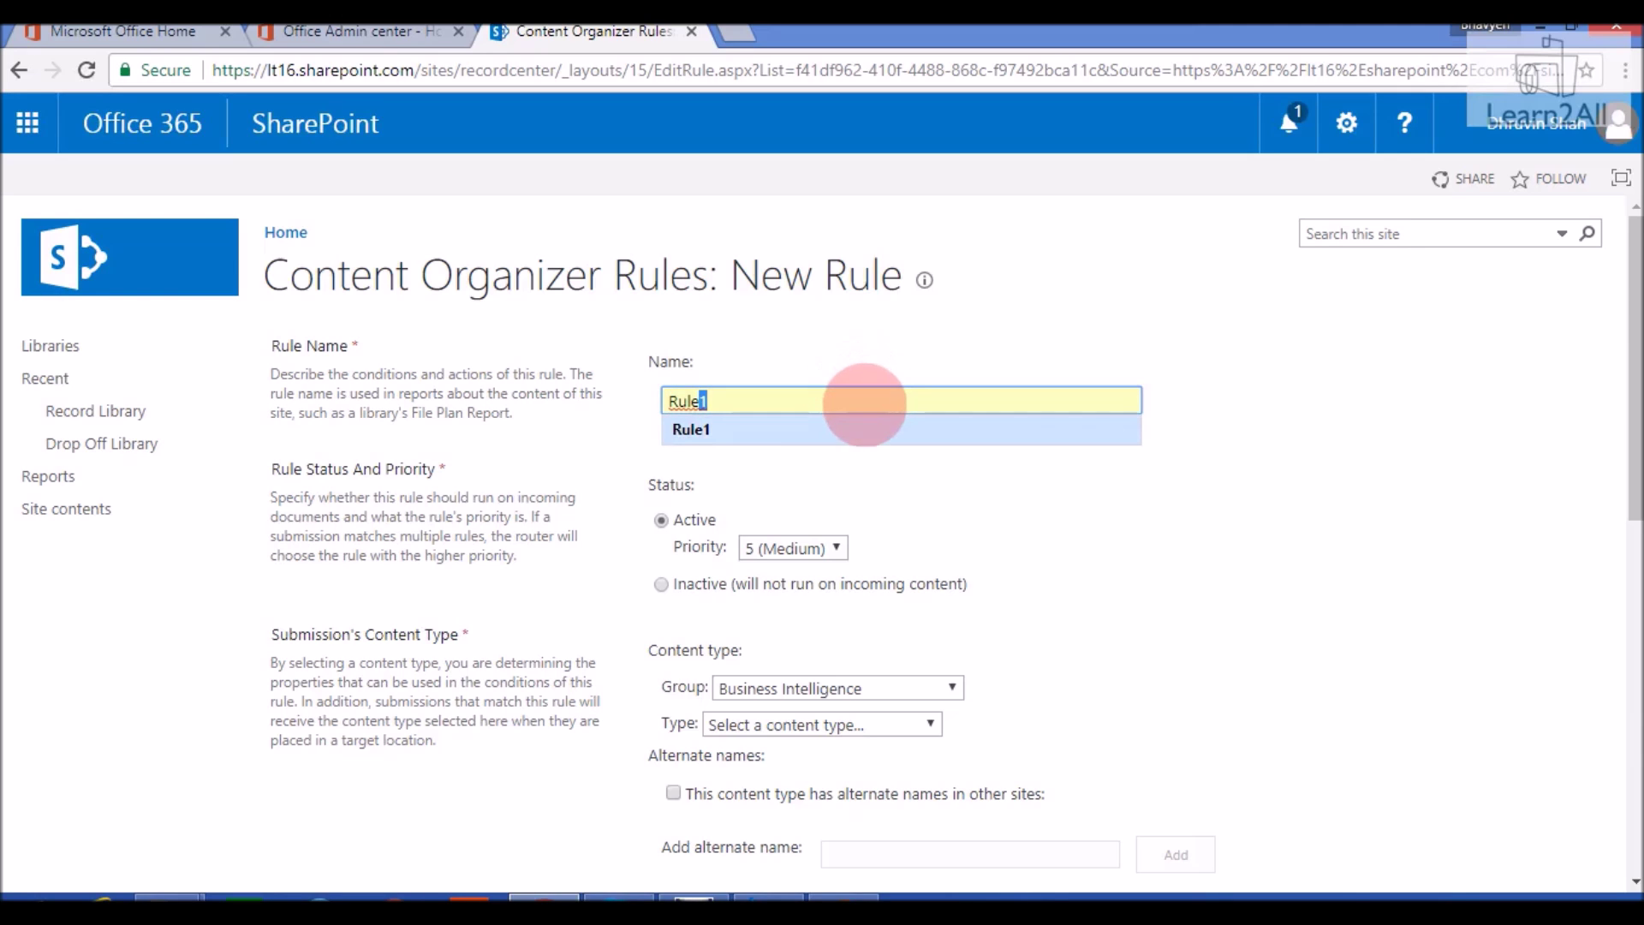
{"action": "left_click", "coordinate": [873, 428]}
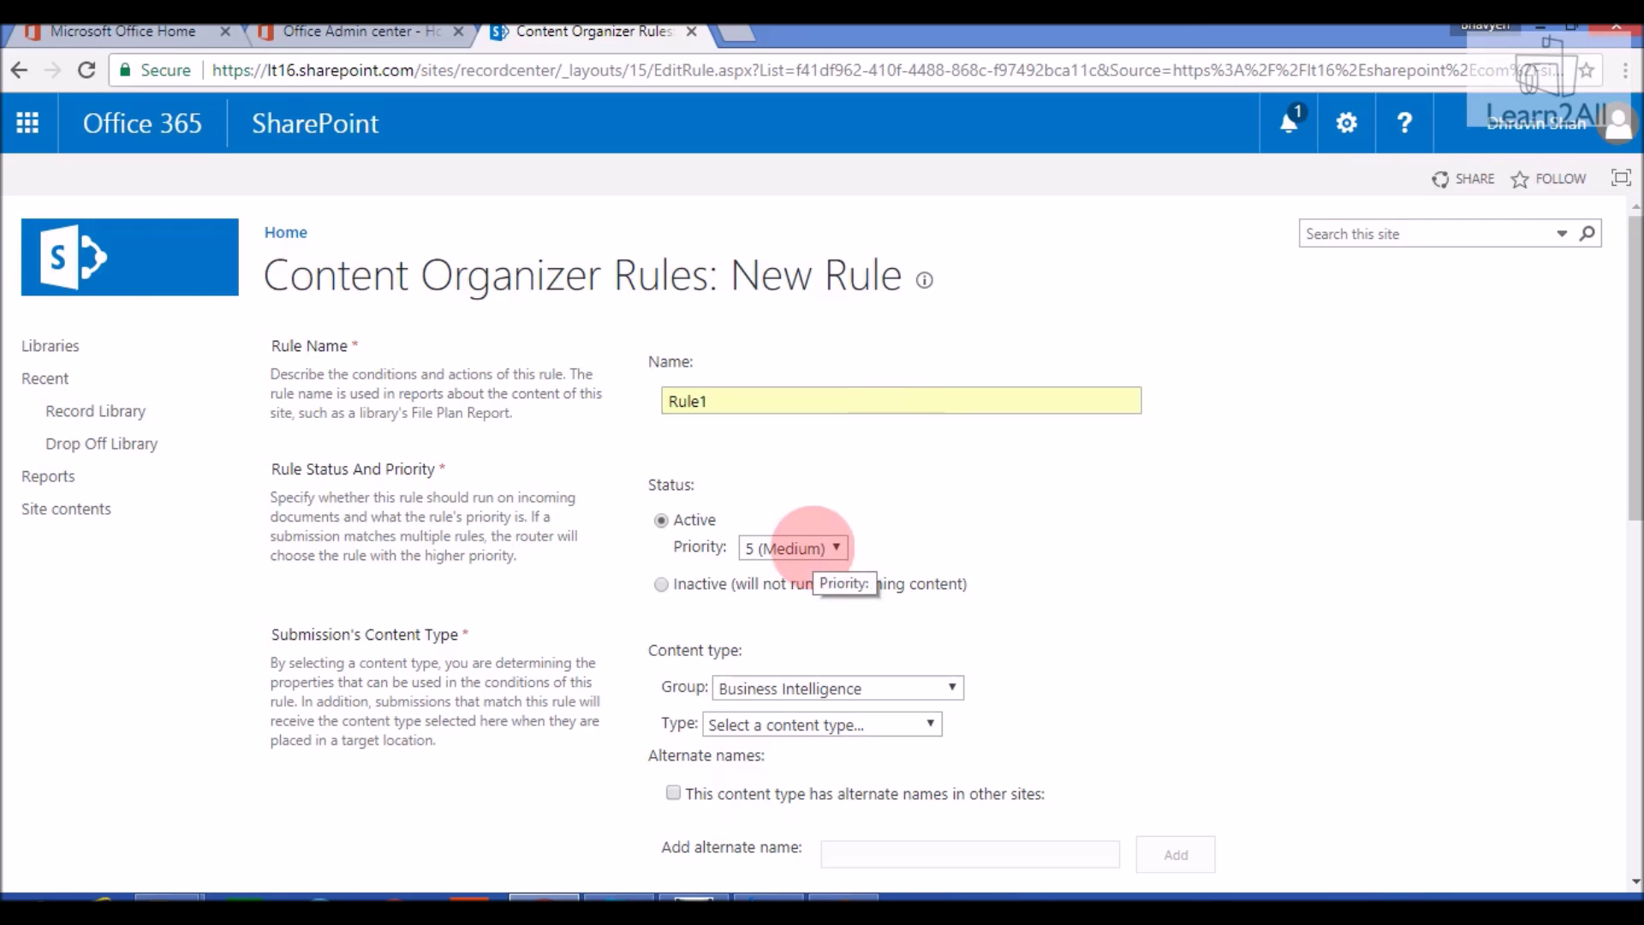
{"action": "left_click", "coordinate": [814, 545]}
{"action": "left_click", "coordinate": [797, 586]}
{"action": "left_click", "coordinate": [922, 546]}
- Set the rule's content type to Document from the Document Content Types group
{"action": "scroll", "coordinate": [925, 541], "scroll_direction": "down", "scroll_amount": 1}
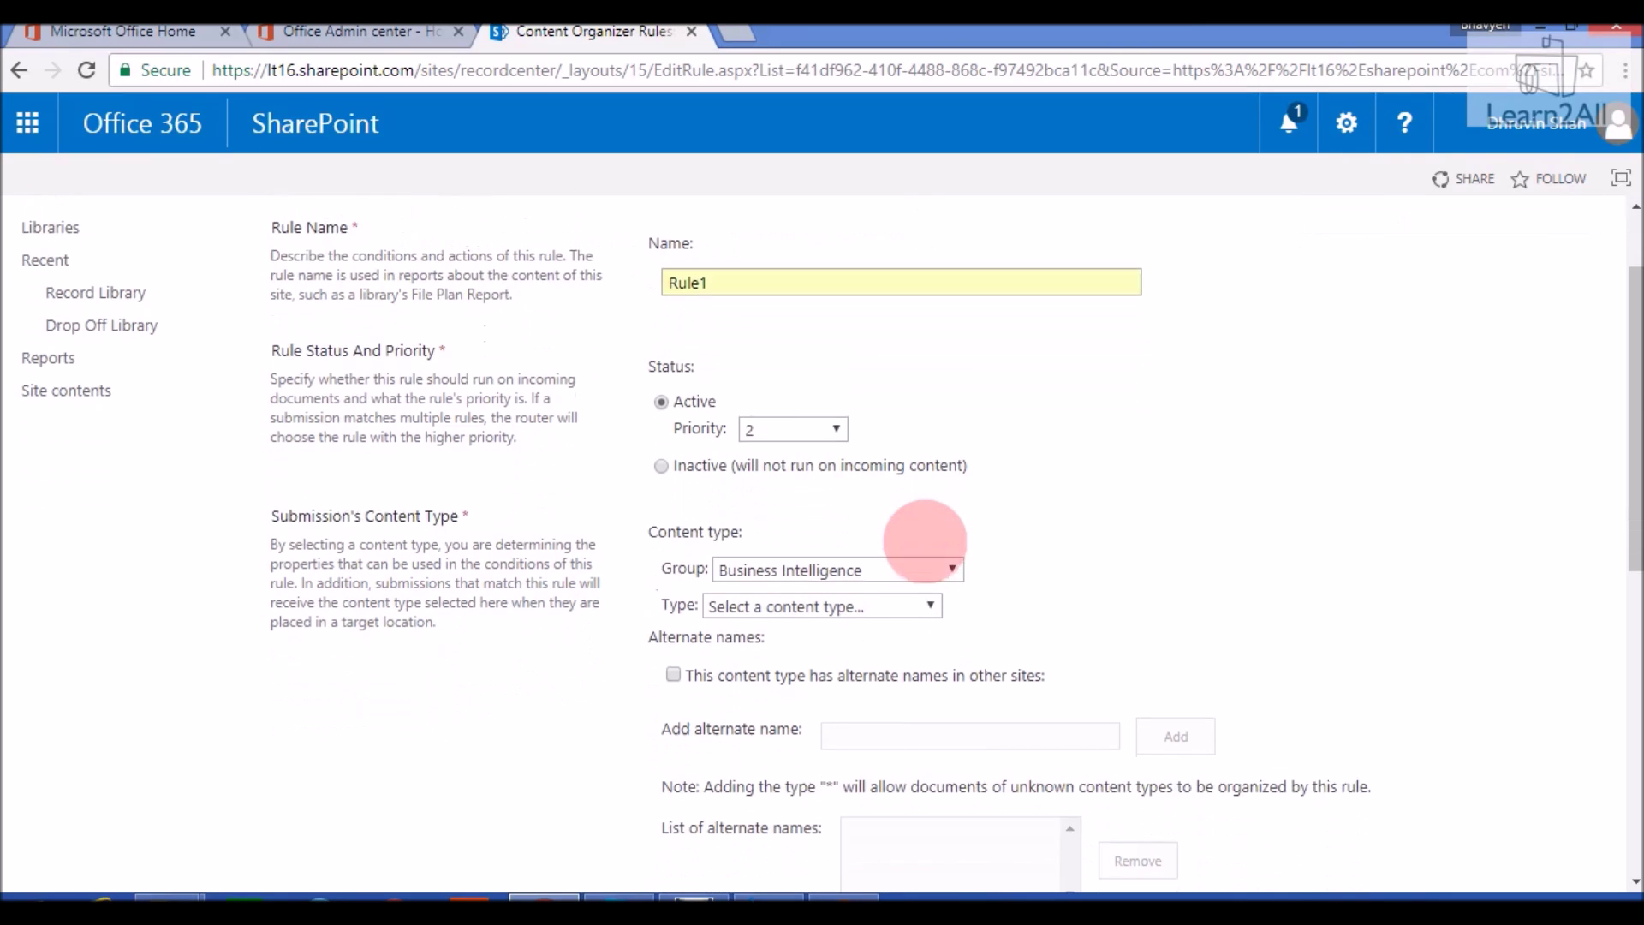
{"action": "left_click", "coordinate": [873, 565]}
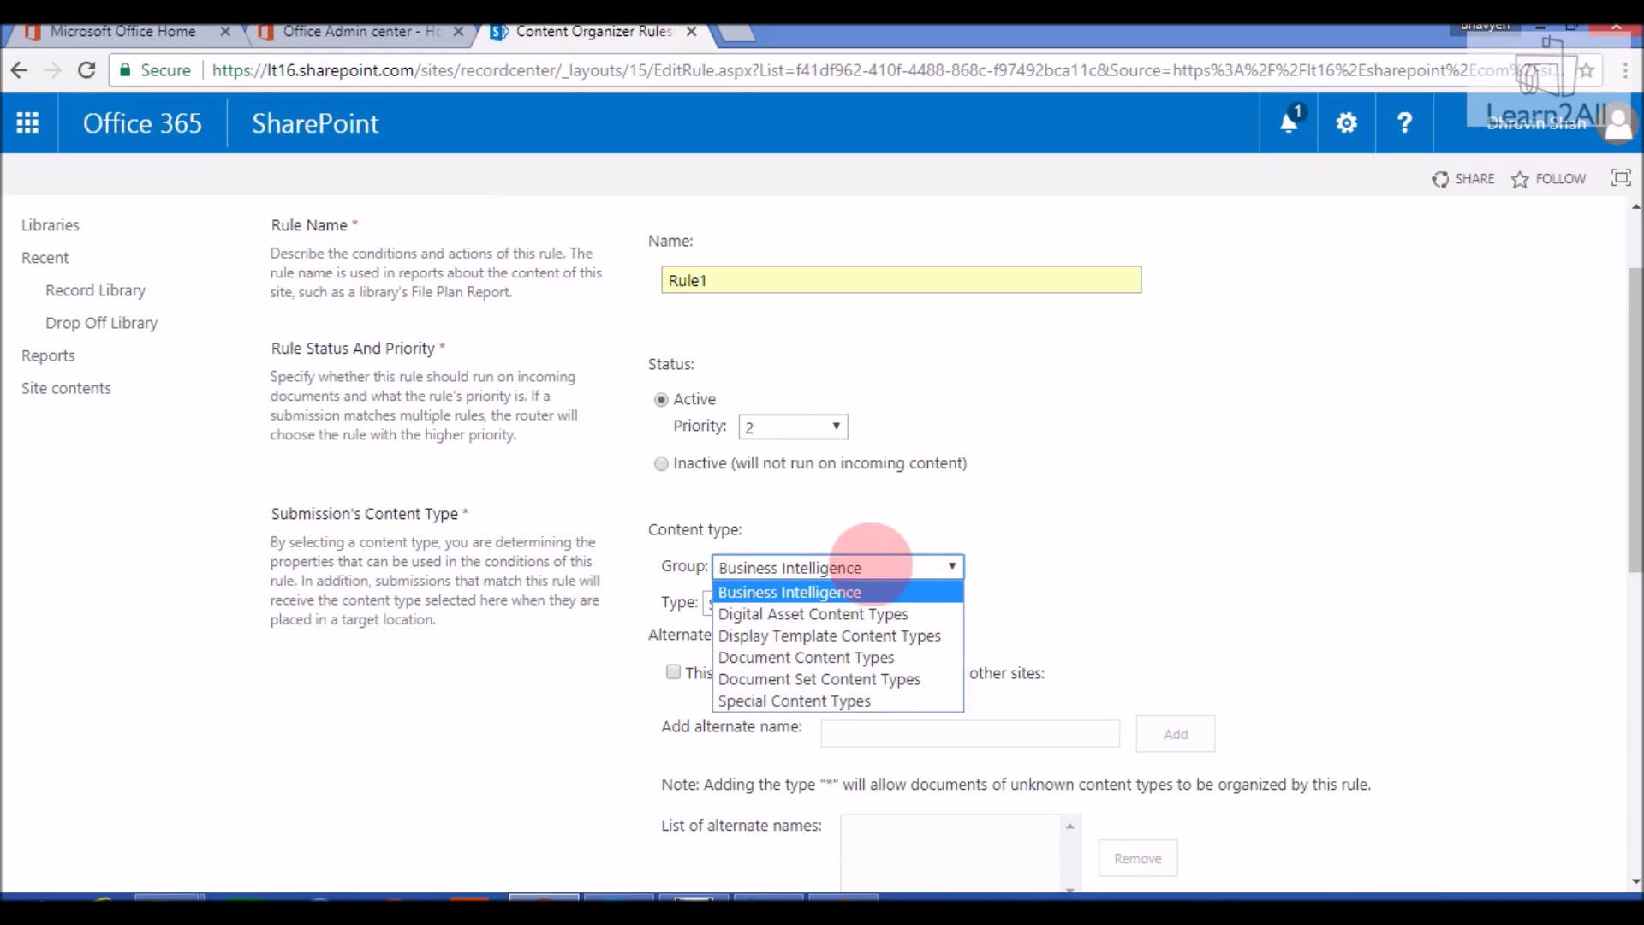
{"action": "left_click", "coordinate": [865, 657]}
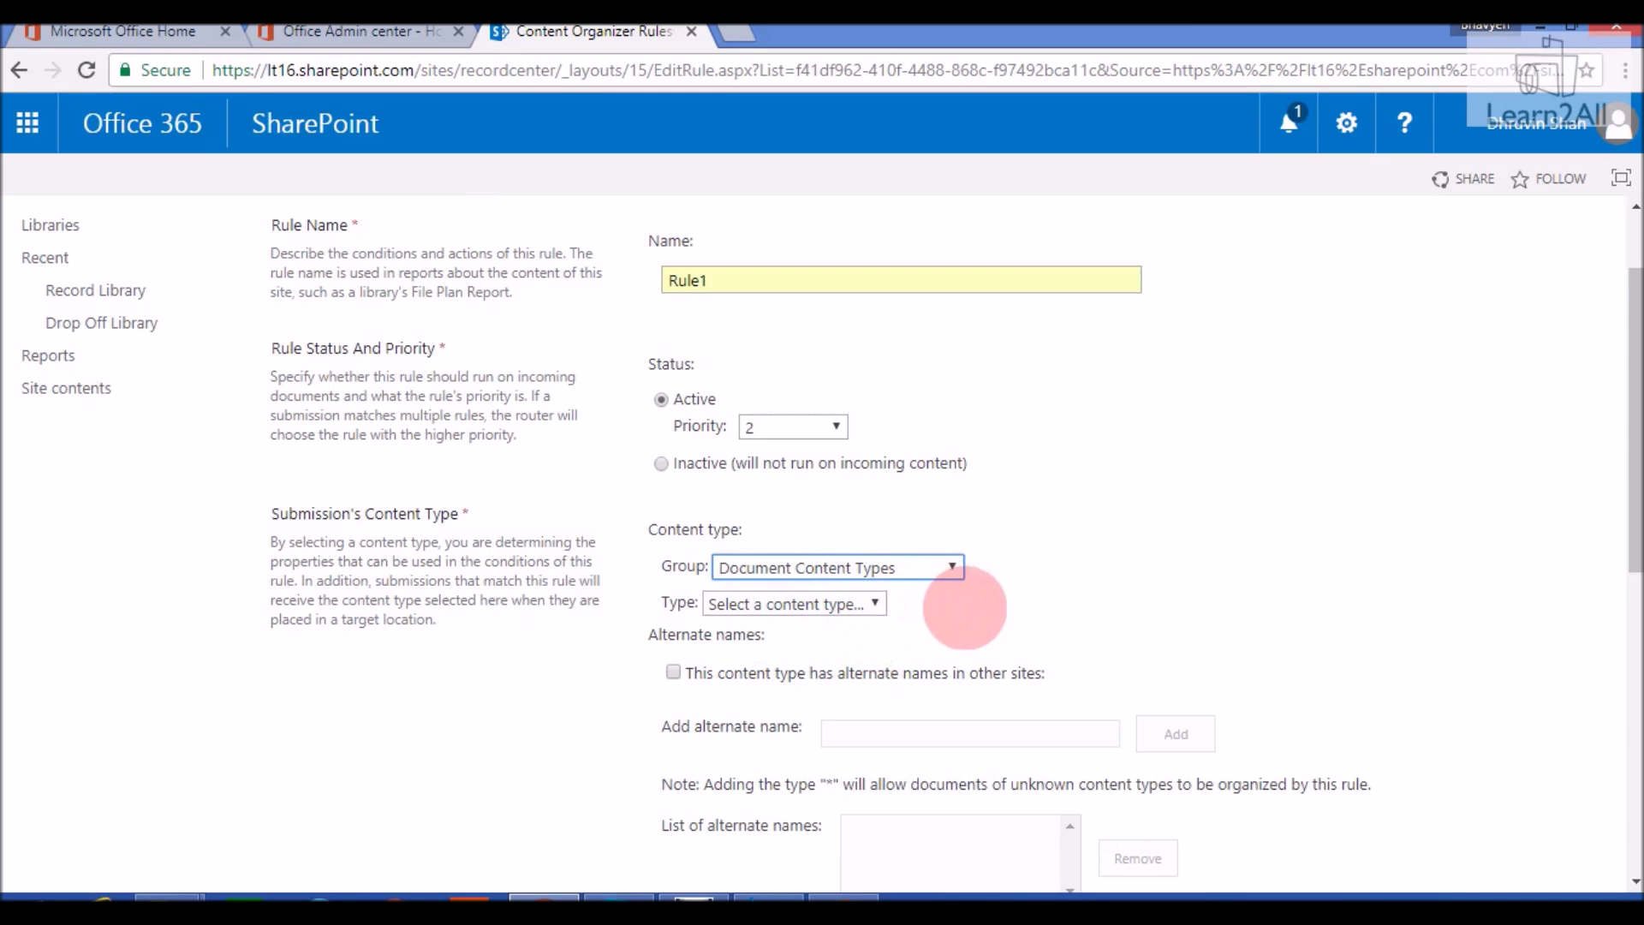
{"action": "left_click", "coordinate": [843, 604]}
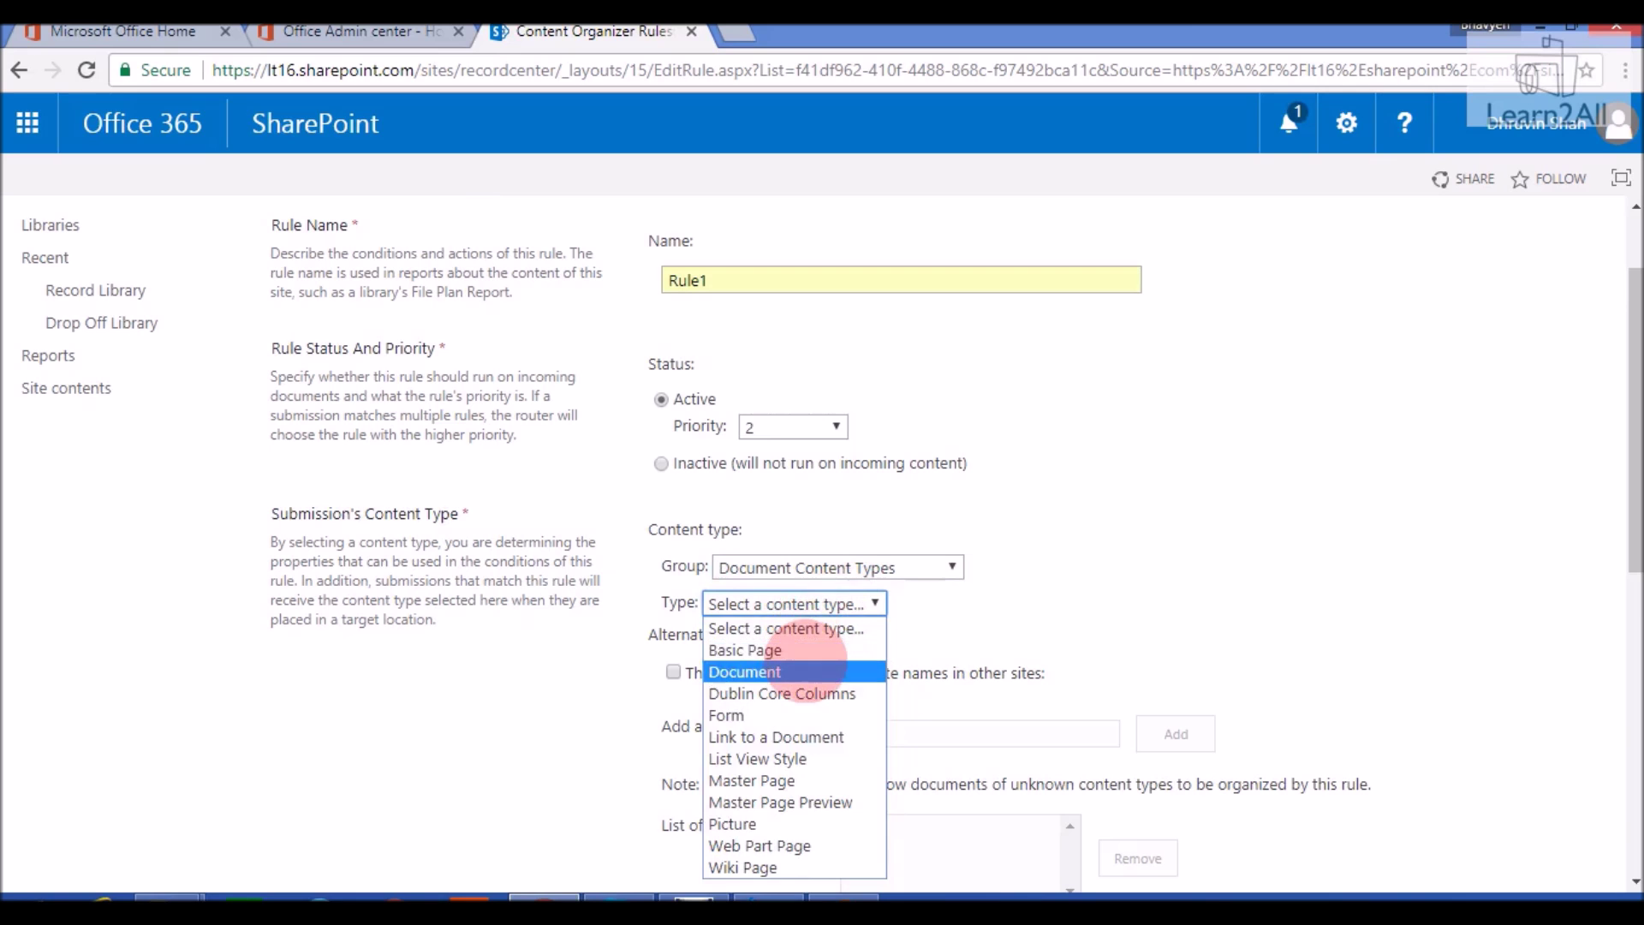
{"action": "left_click", "coordinate": [771, 672]}
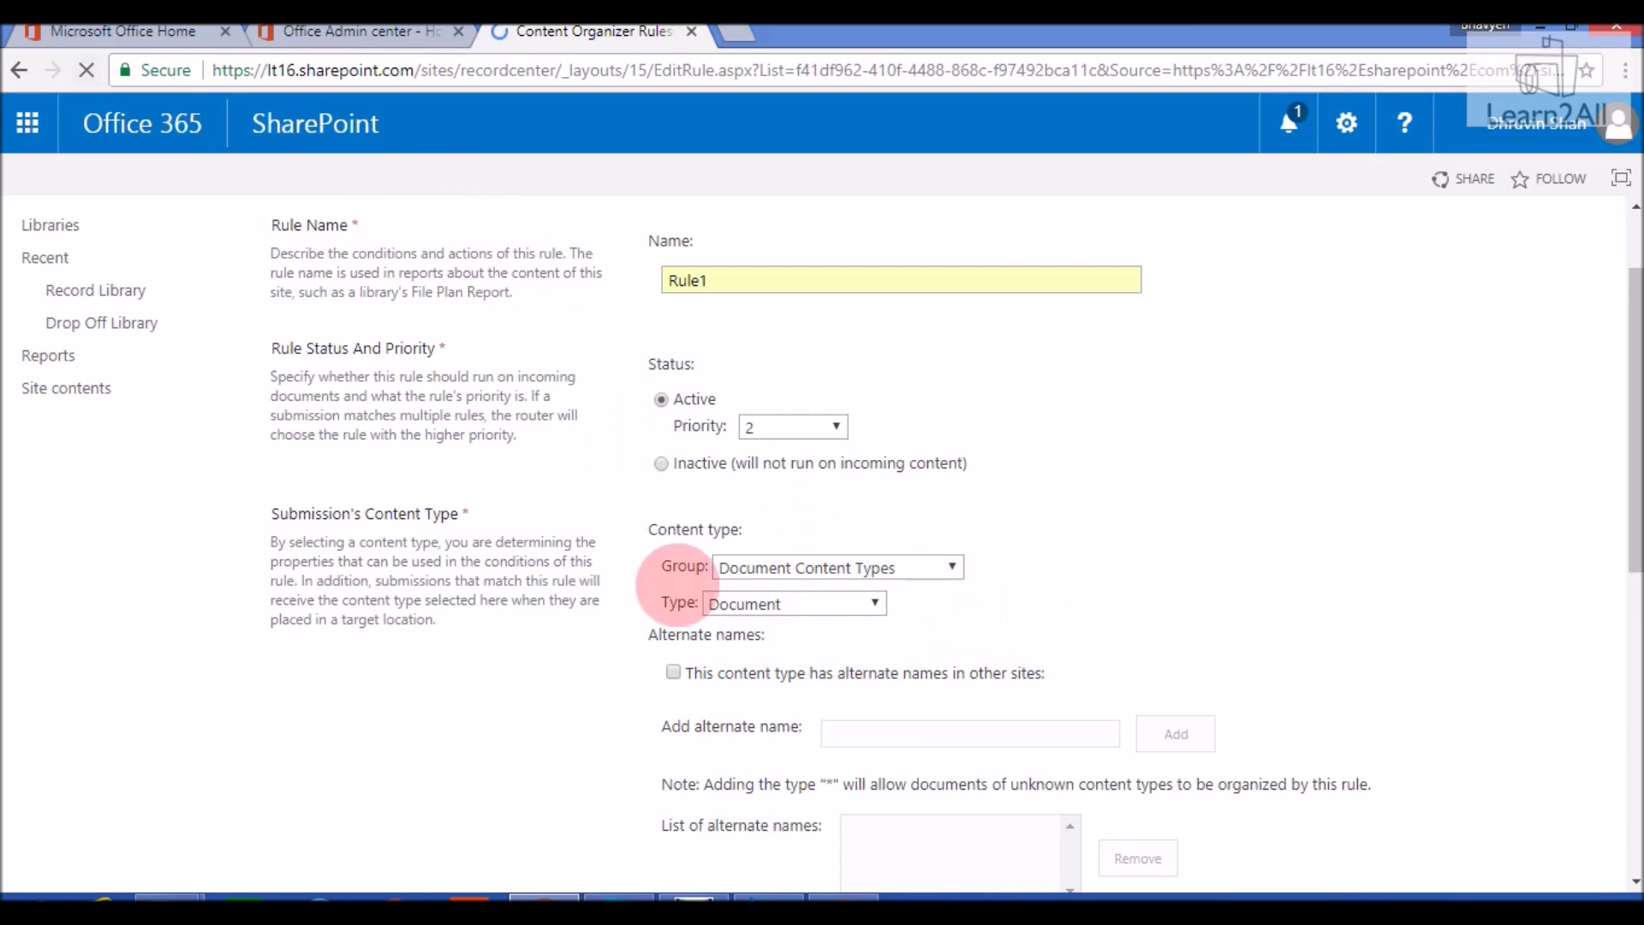
- Add a rule condition that the Title property is equal to "report"
{"action": "scroll", "coordinate": [974, 606], "scroll_direction": "down", "scroll_amount": 5}
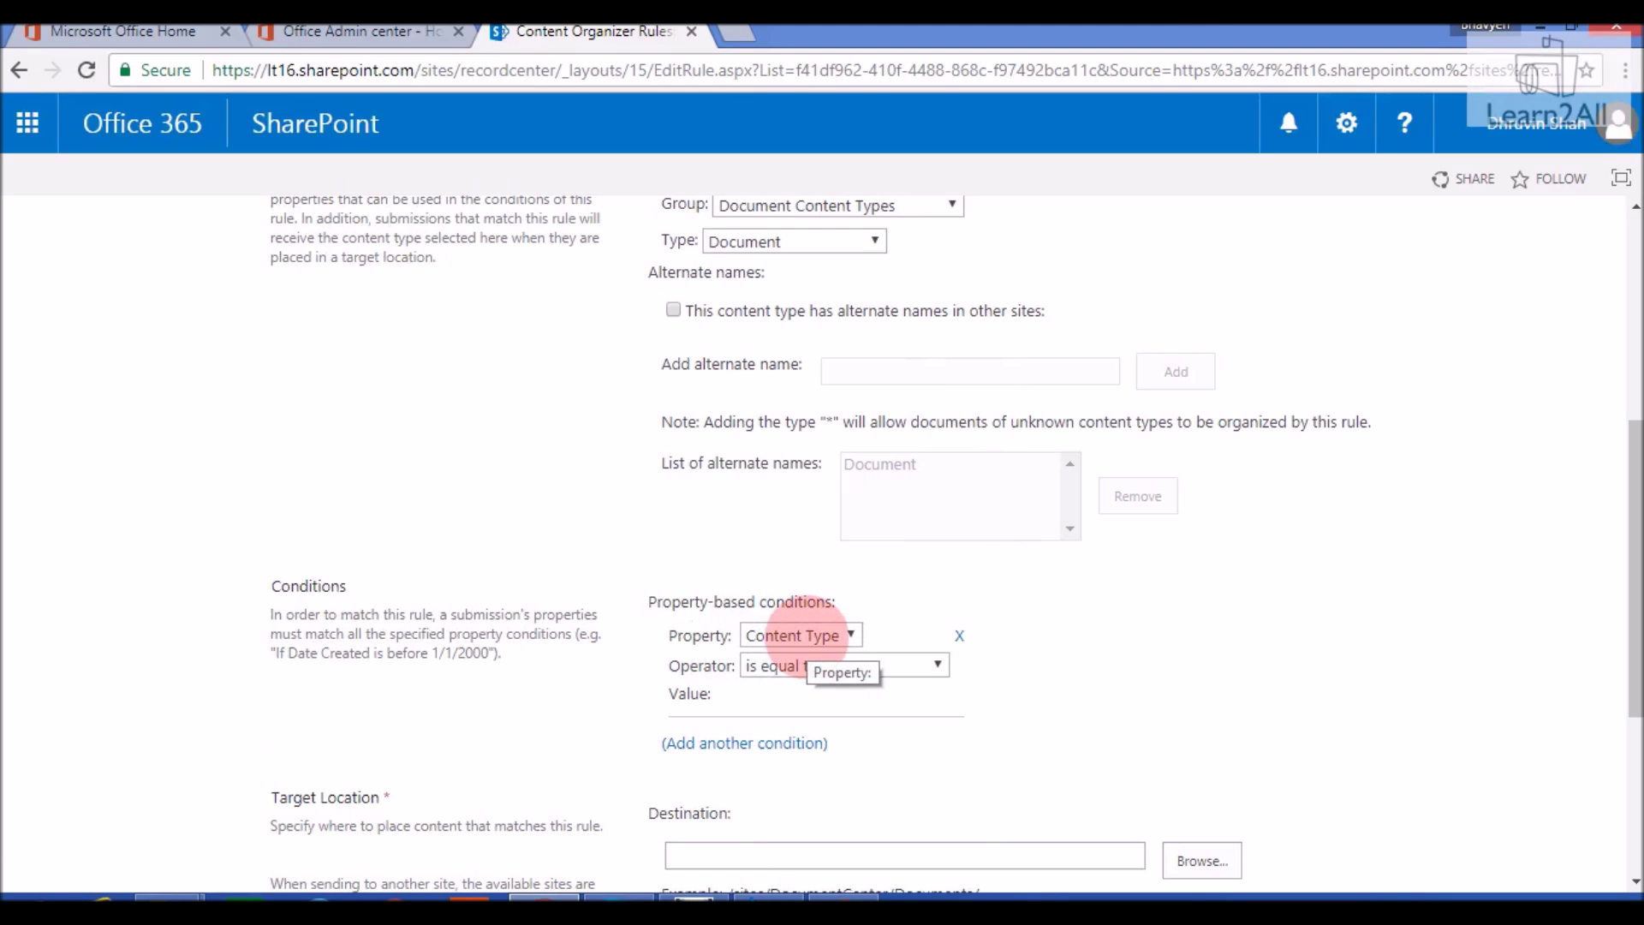
{"action": "left_click", "coordinate": [805, 635]}
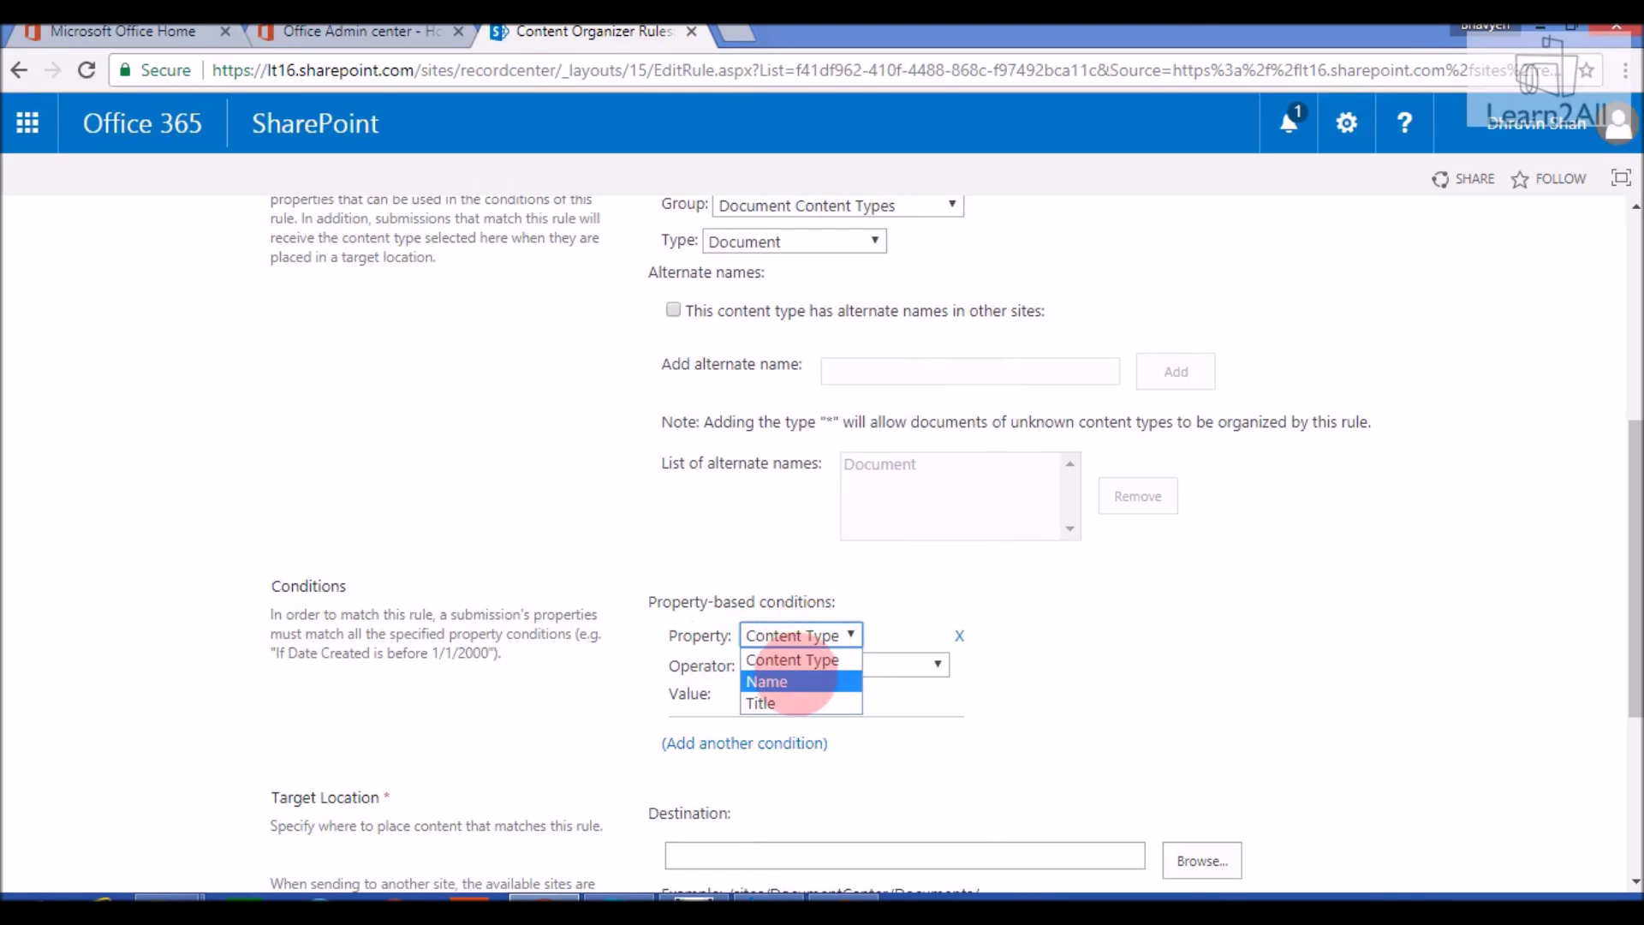
{"action": "left_click", "coordinate": [797, 702]}
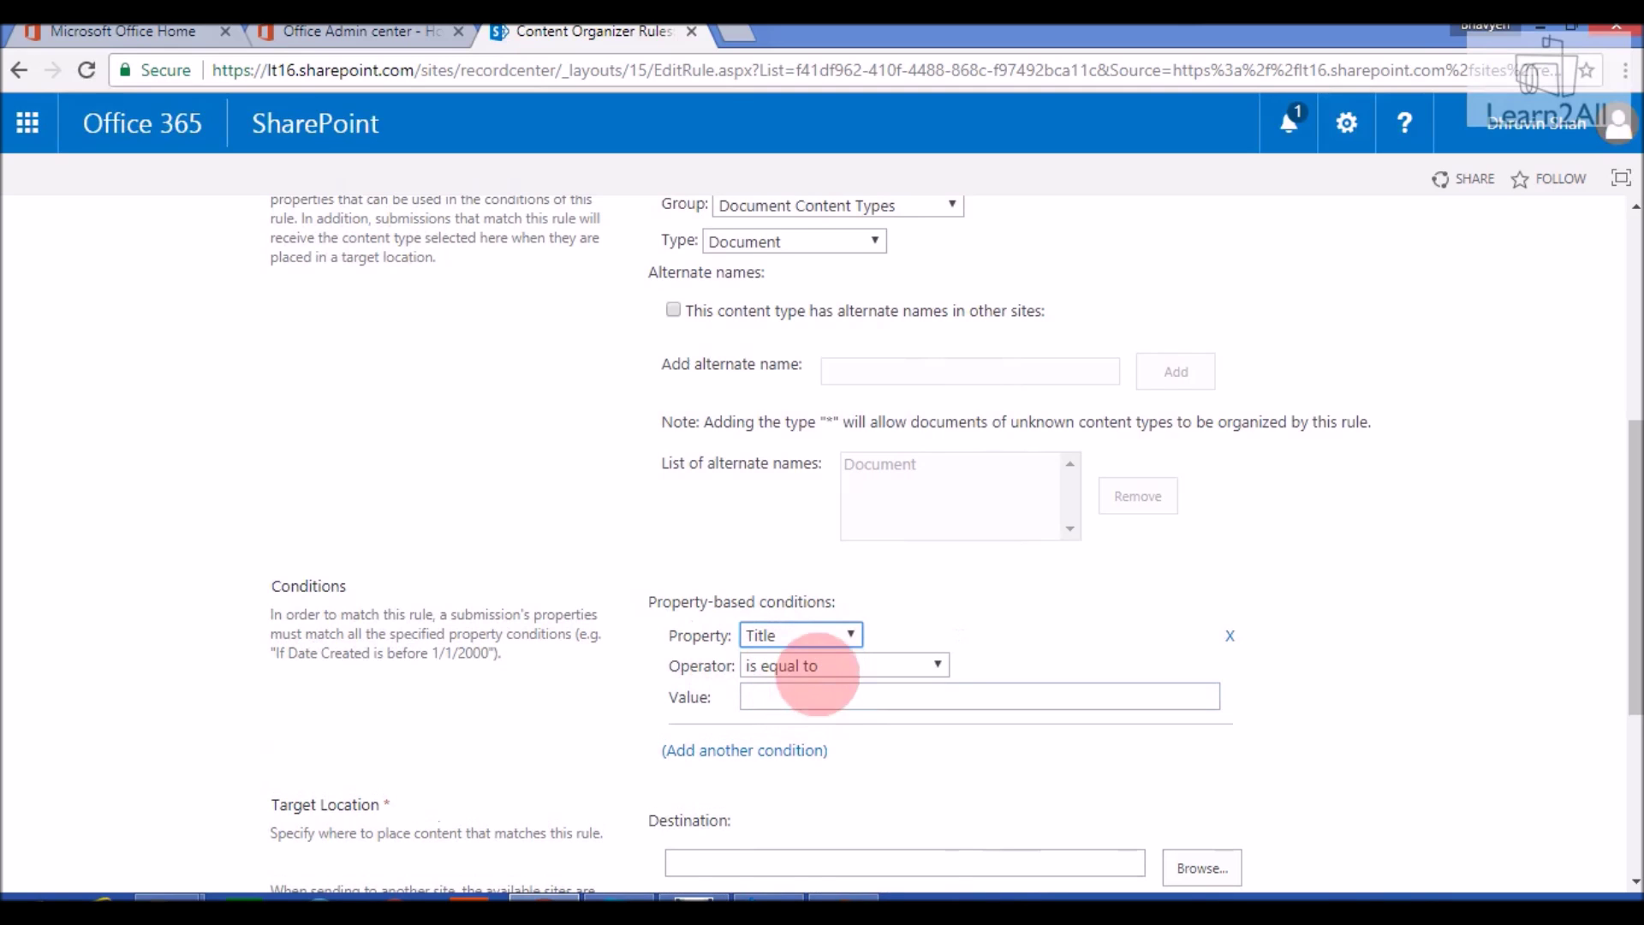
{"action": "left_click", "coordinate": [861, 697]}
{"action": "type", "text": "report"}
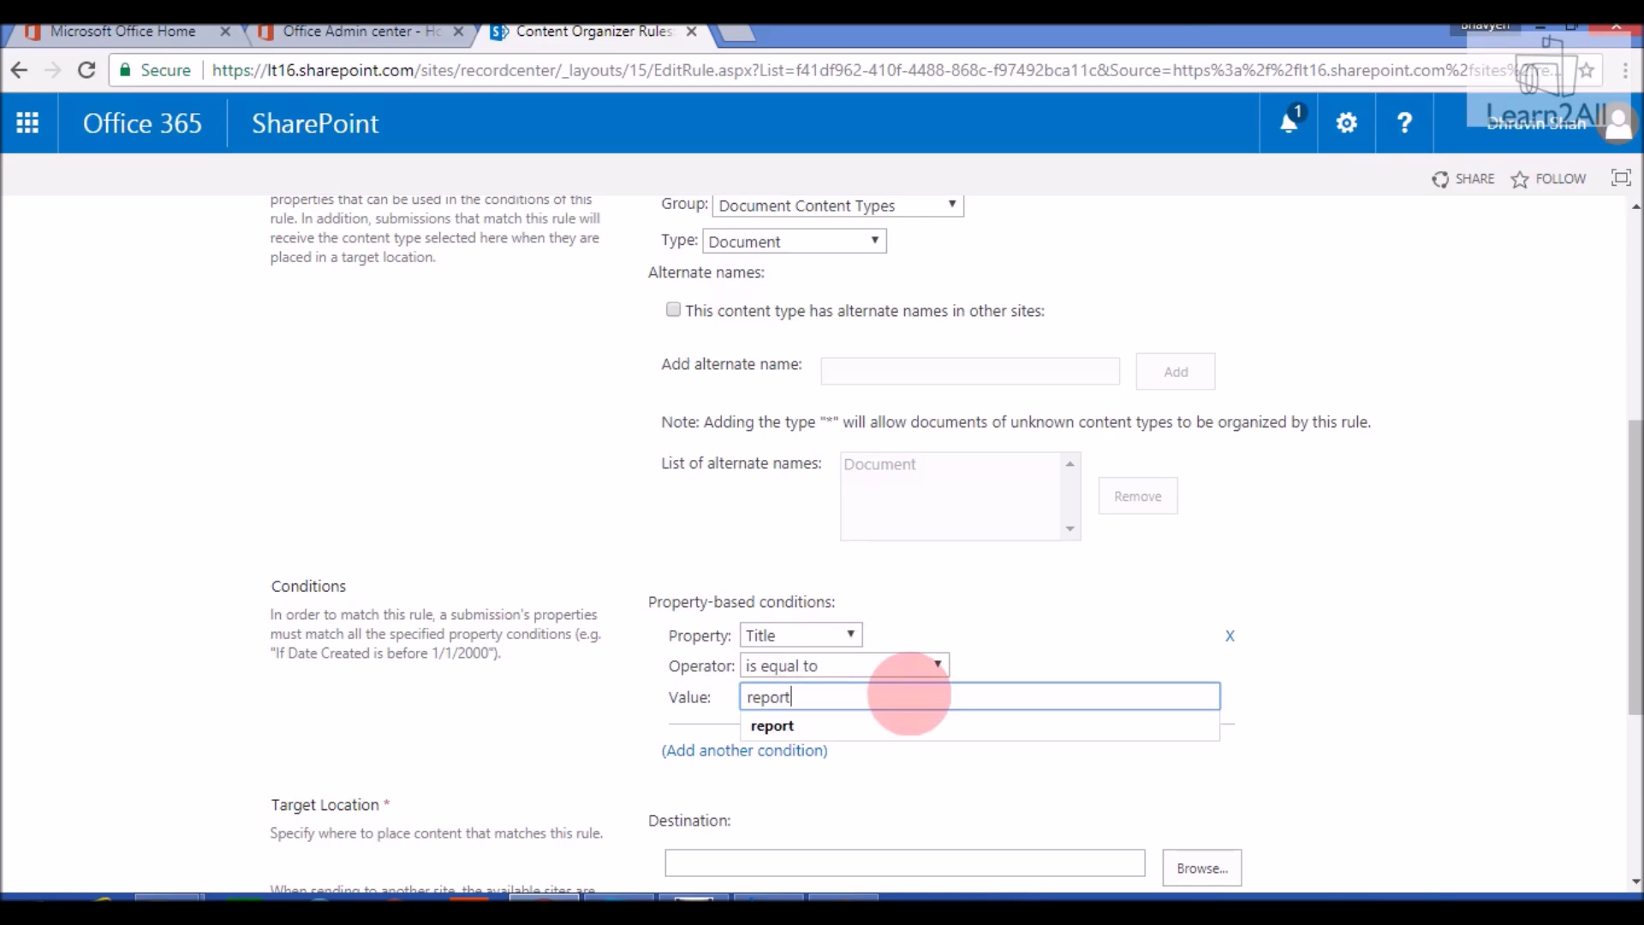
{"action": "left_click", "coordinate": [1060, 646]}
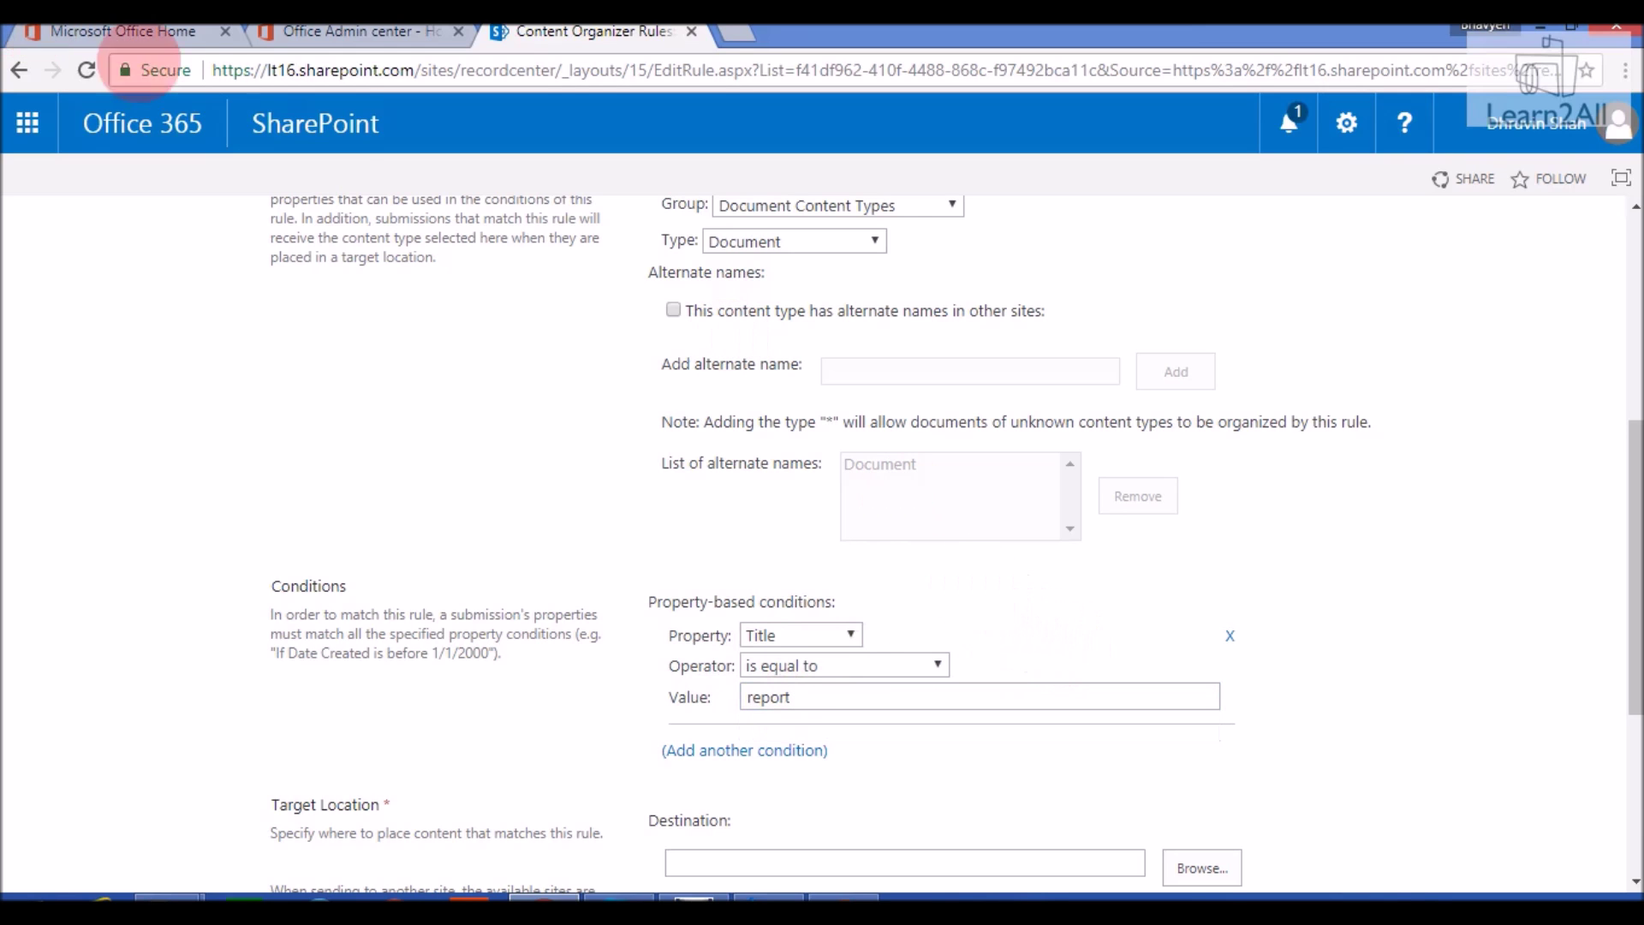
- Choose the Reports library as the rule's target location and save the rule
{"action": "scroll", "coordinate": [976, 730], "scroll_direction": "down", "scroll_amount": 3}
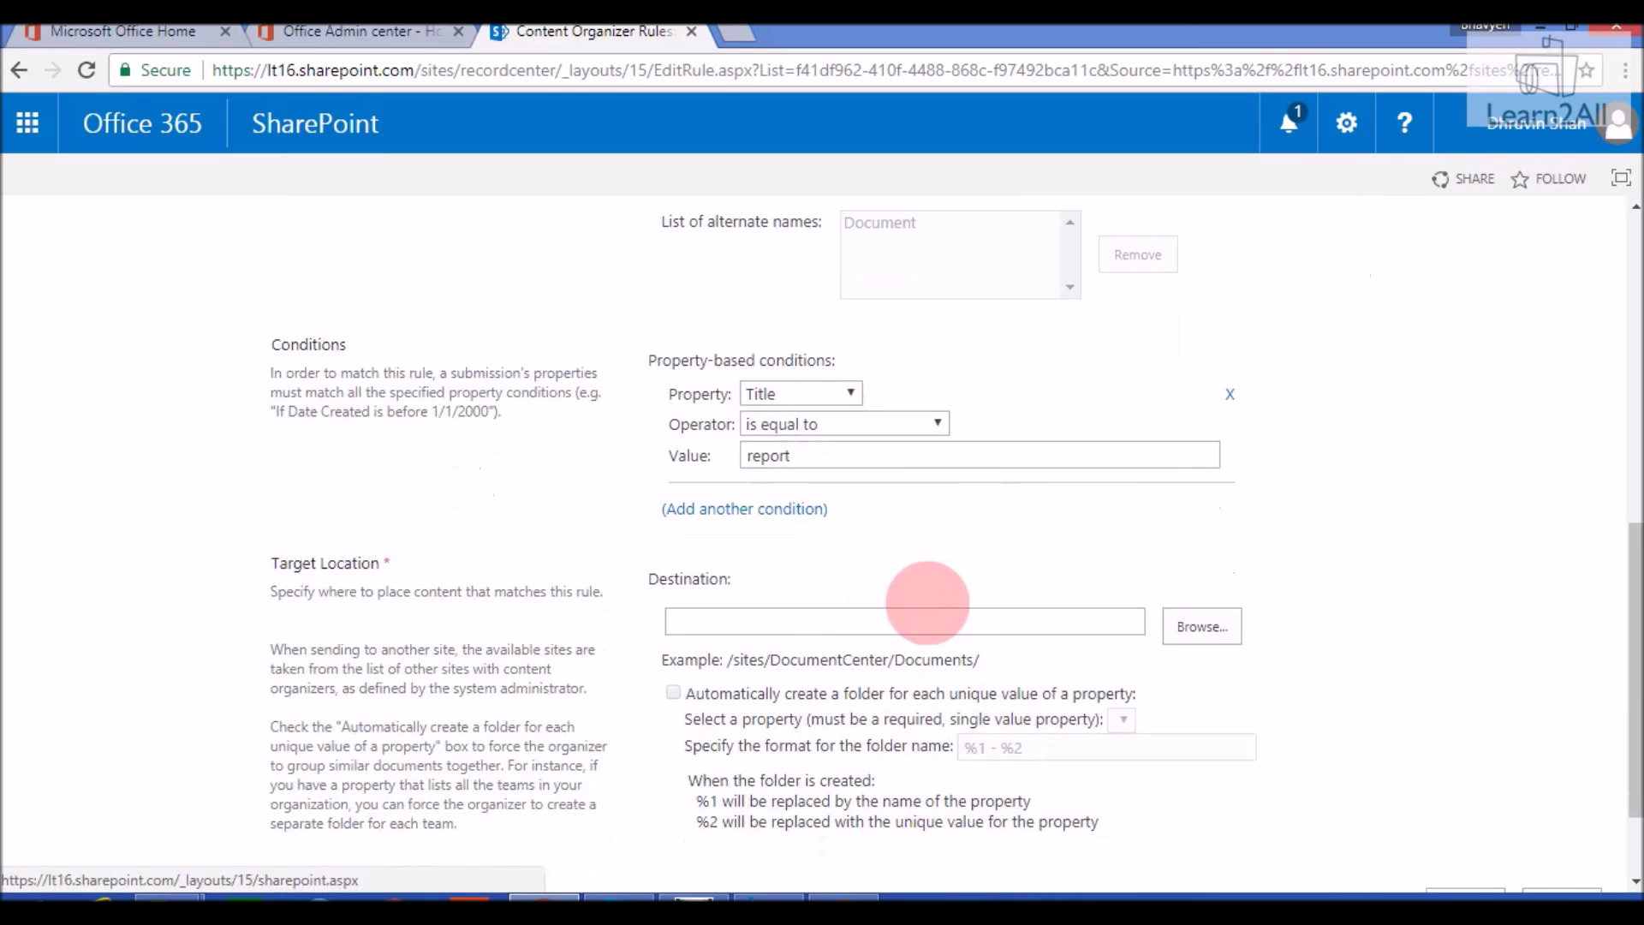
{"action": "left_click", "coordinate": [1207, 624]}
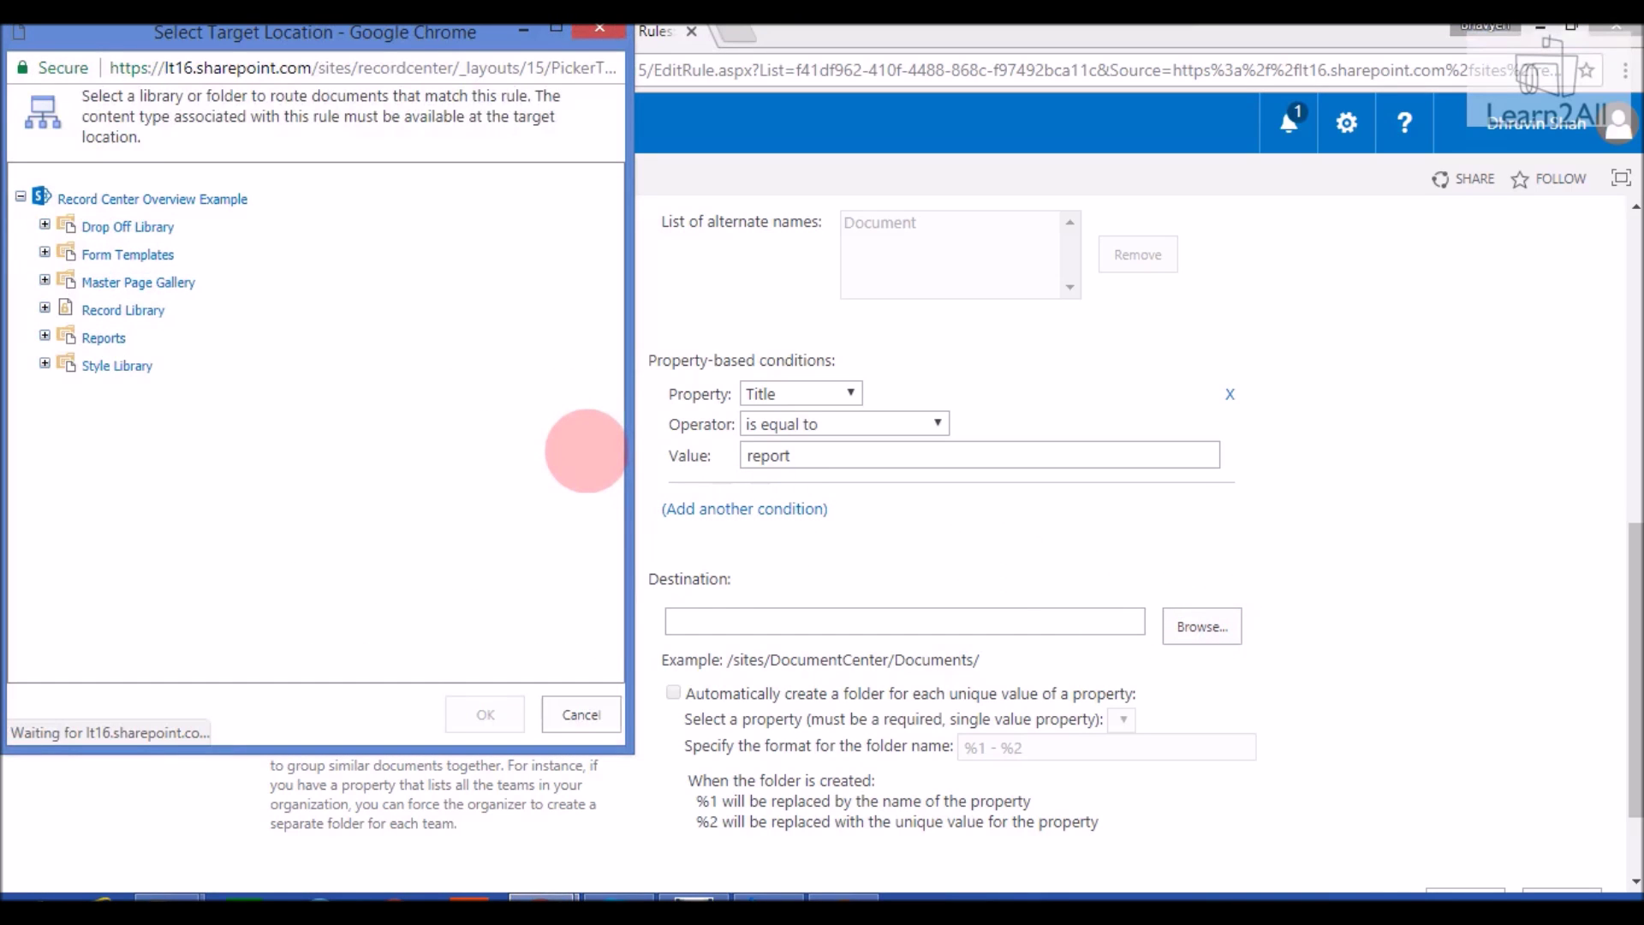
{"action": "left_click", "coordinate": [104, 338]}
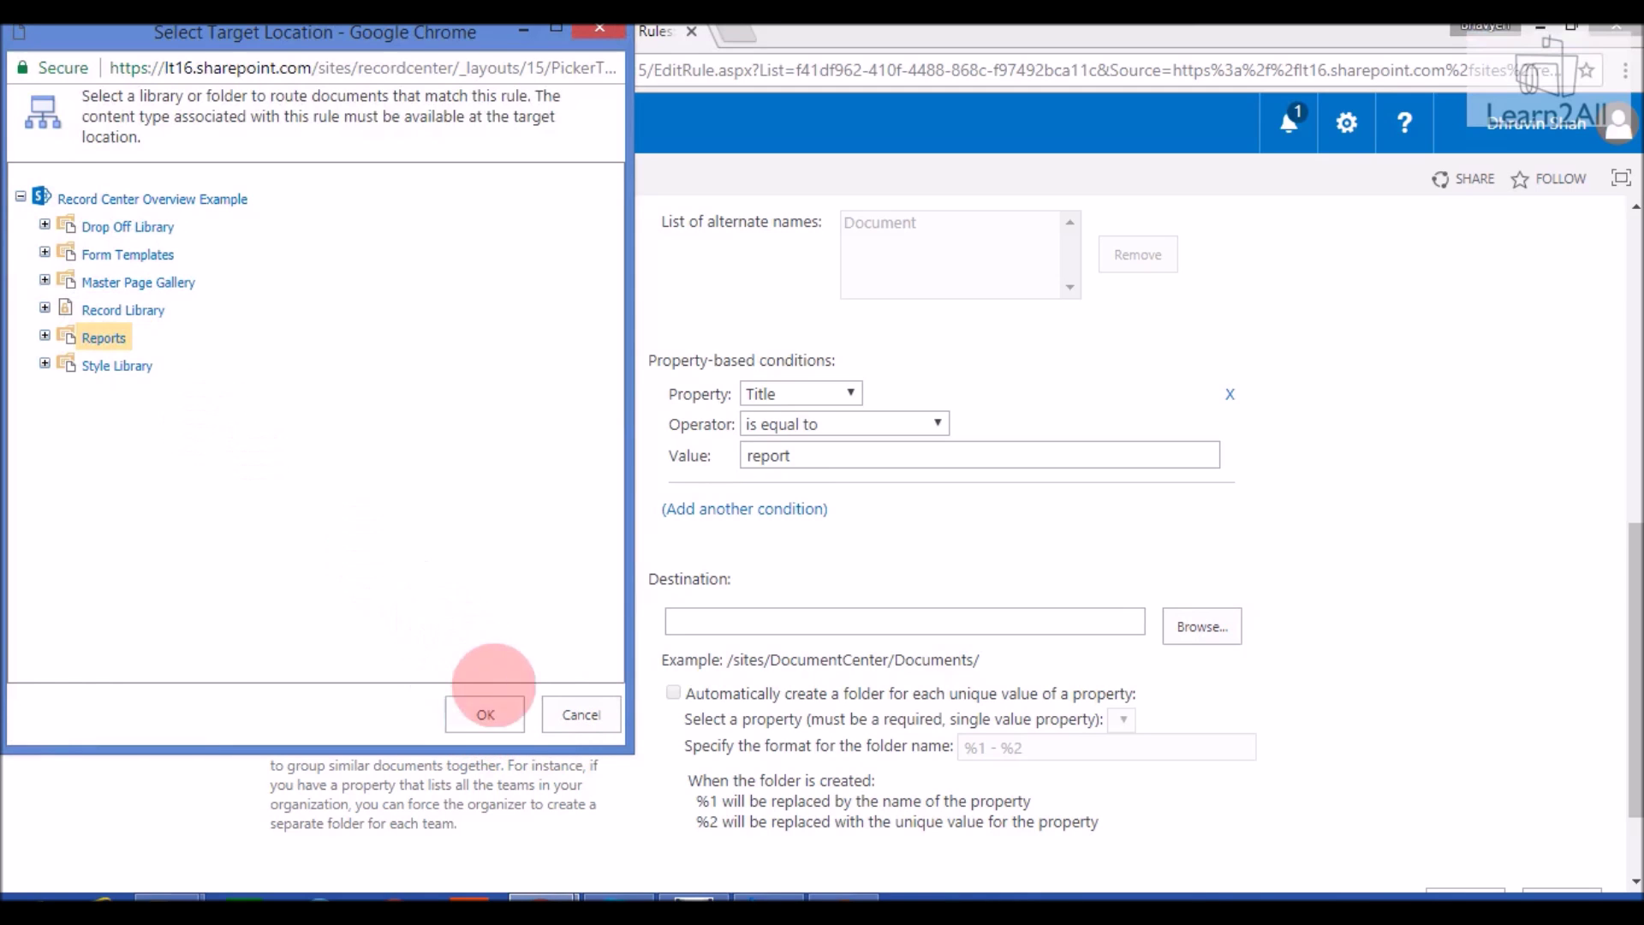
{"action": "left_click", "coordinate": [484, 714]}
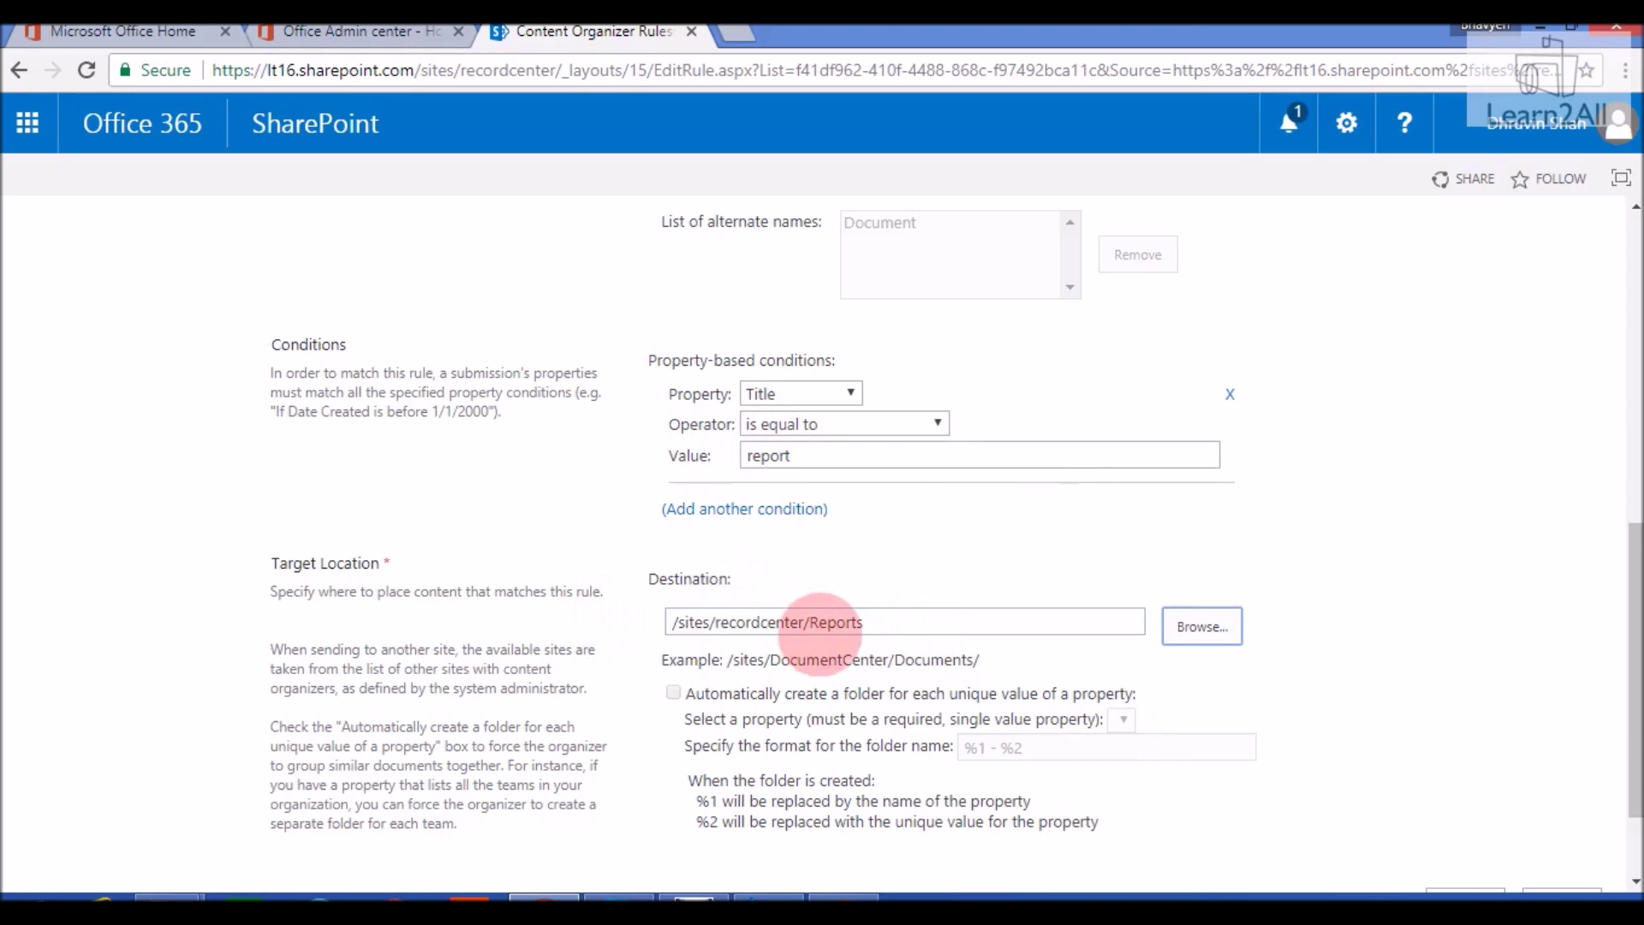
{"action": "key", "text": "Return"}
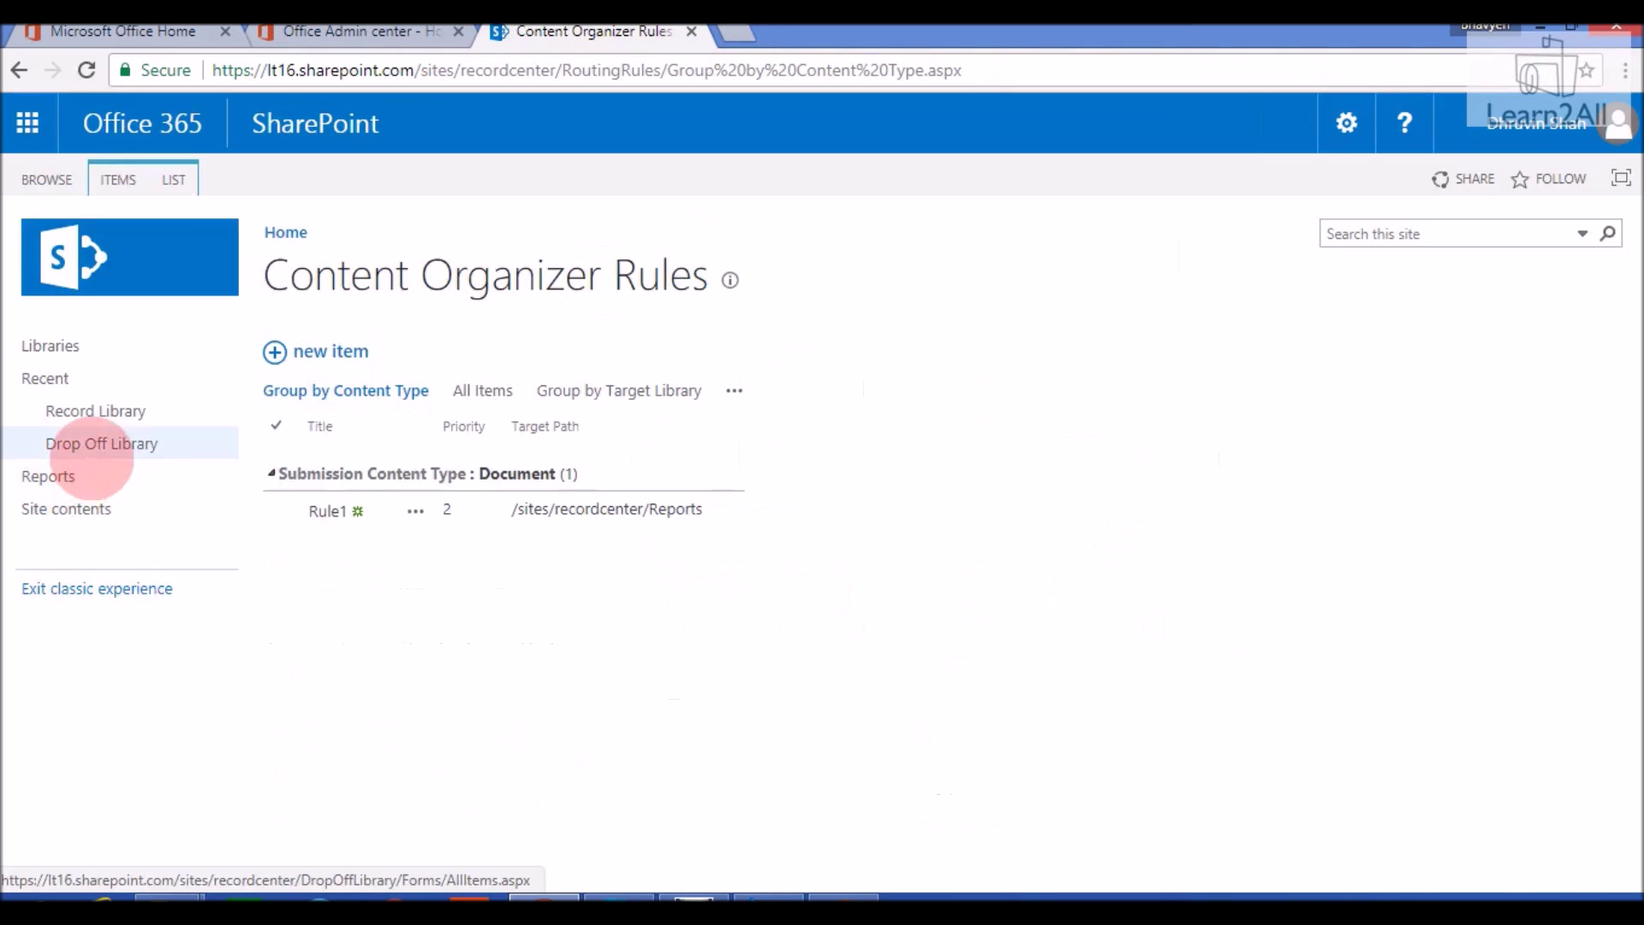
- Upload Screenshot_8.png to the Drop Off Library
{"action": "left_click", "coordinate": [98, 445]}
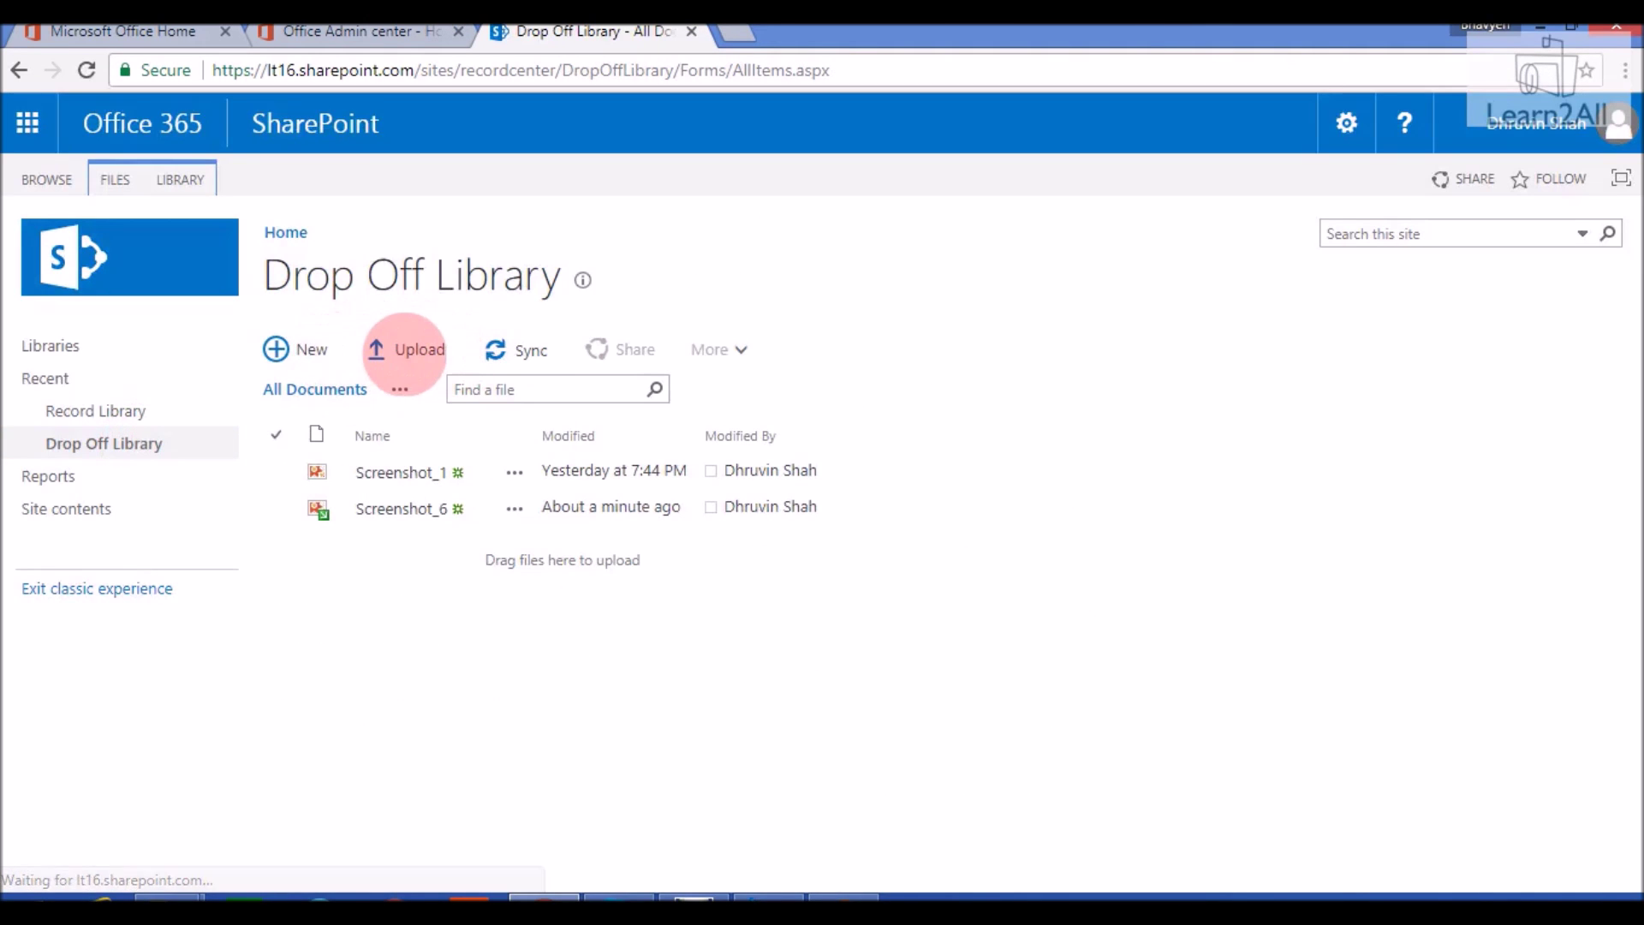
{"action": "left_click", "coordinate": [402, 351]}
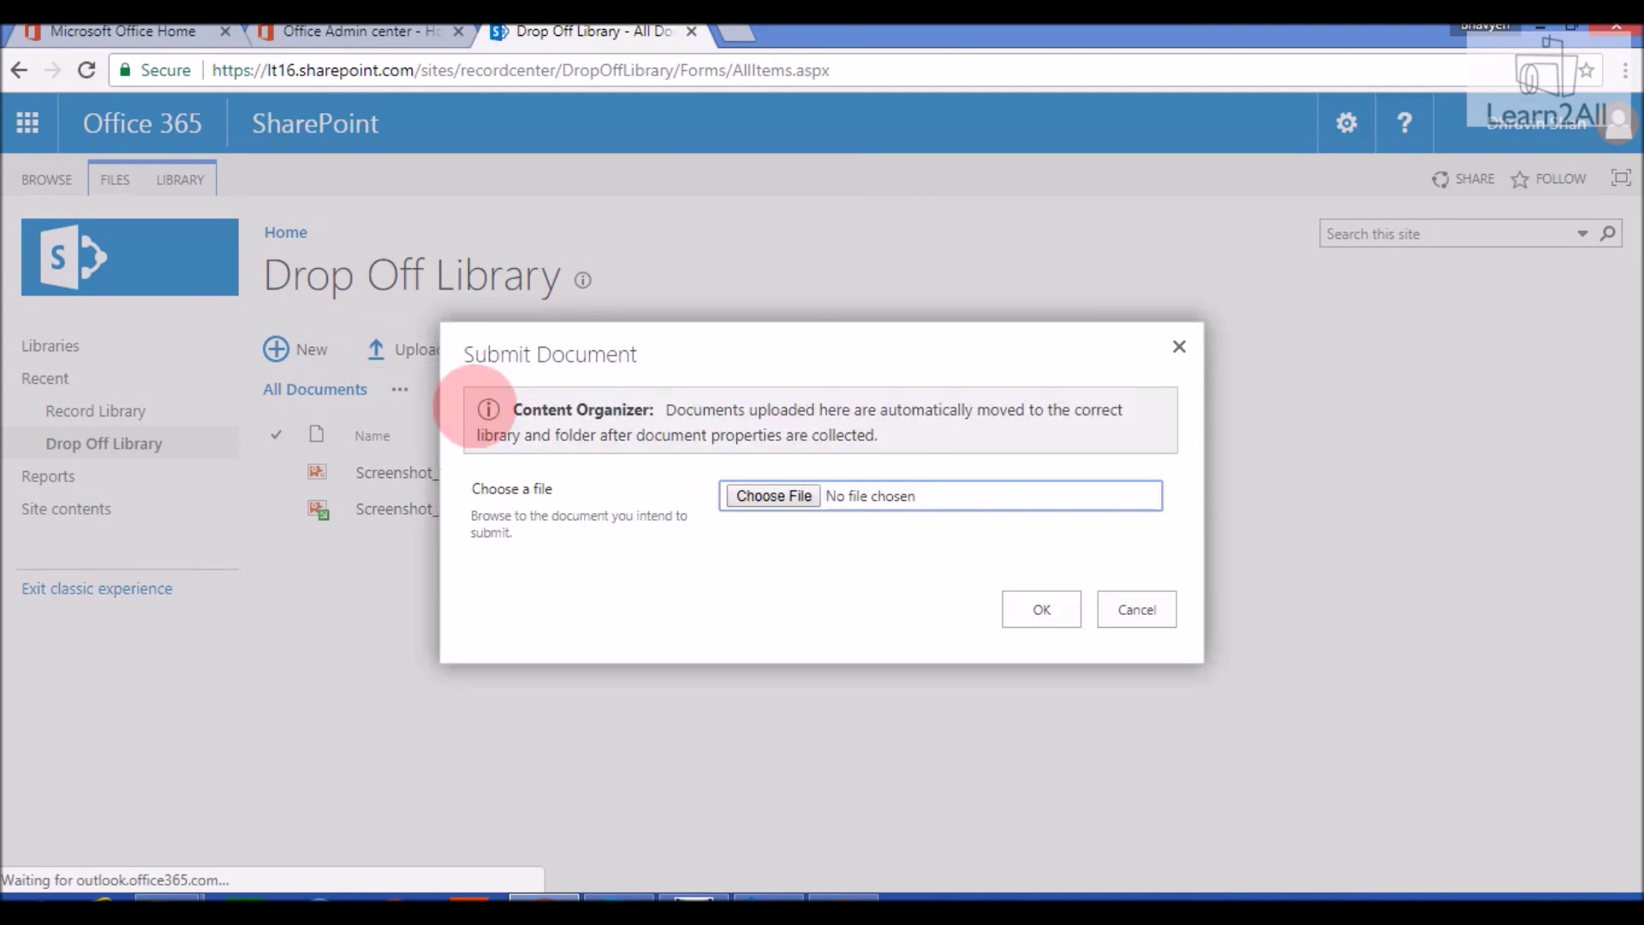
{"action": "left_click", "coordinate": [773, 496]}
{"action": "double_click", "coordinate": [676, 377]}
{"action": "left_click", "coordinate": [1041, 609]}
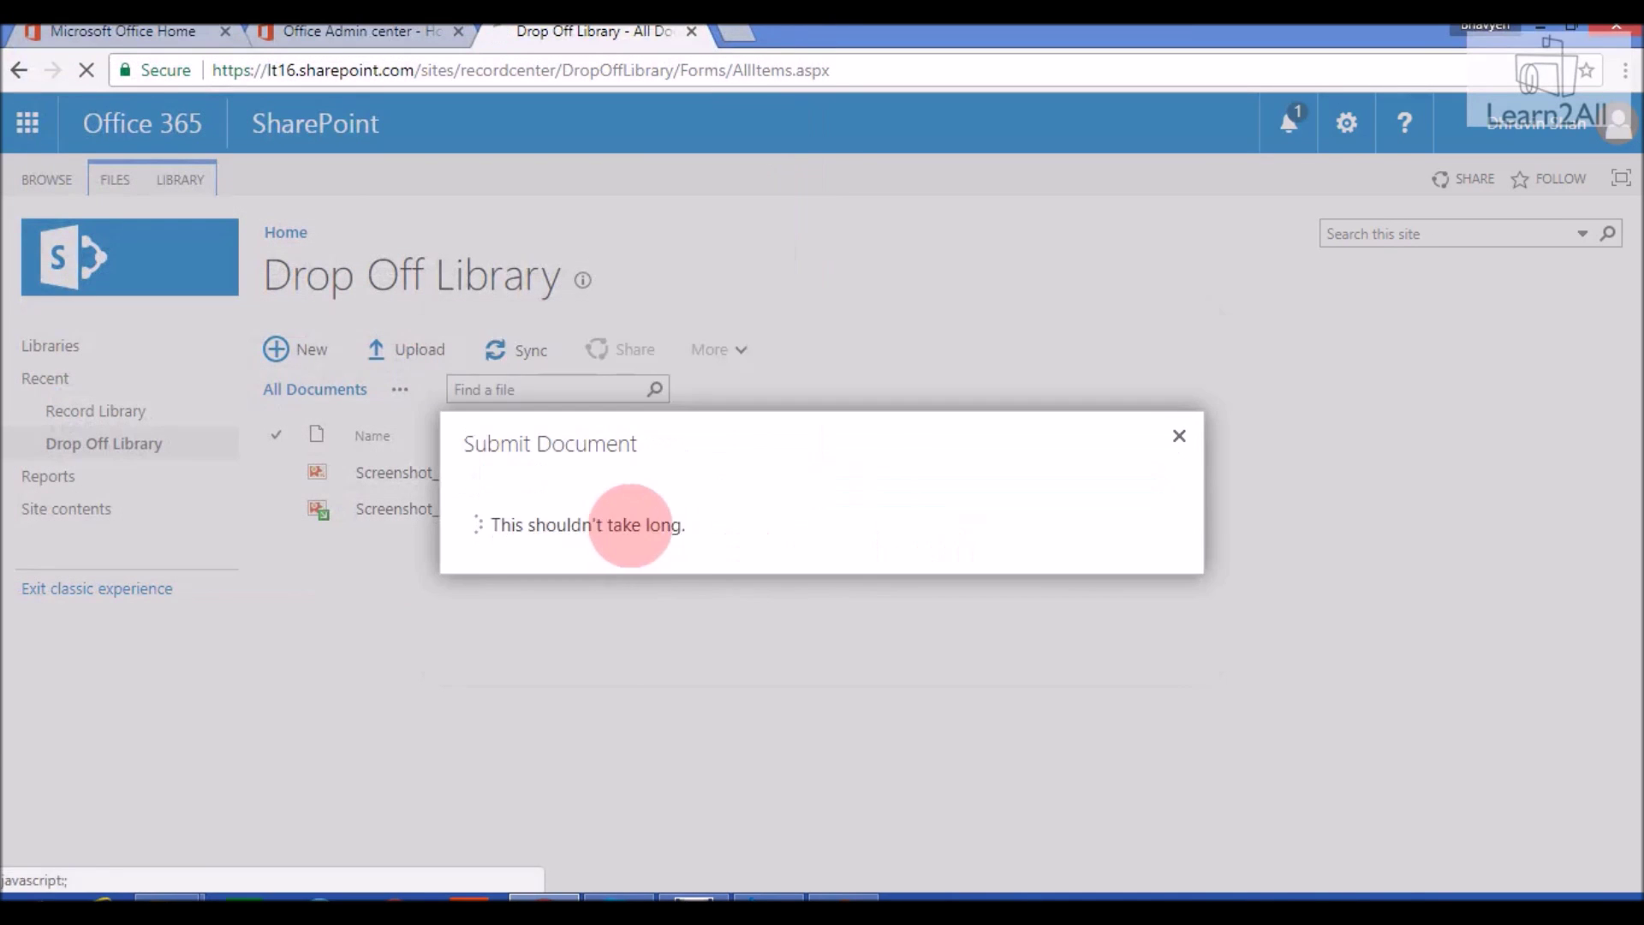
- Give the uploaded document the title "report", submit it and close the submission message
{"action": "left_click", "coordinate": [689, 611]}
{"action": "type", "text": "re"}
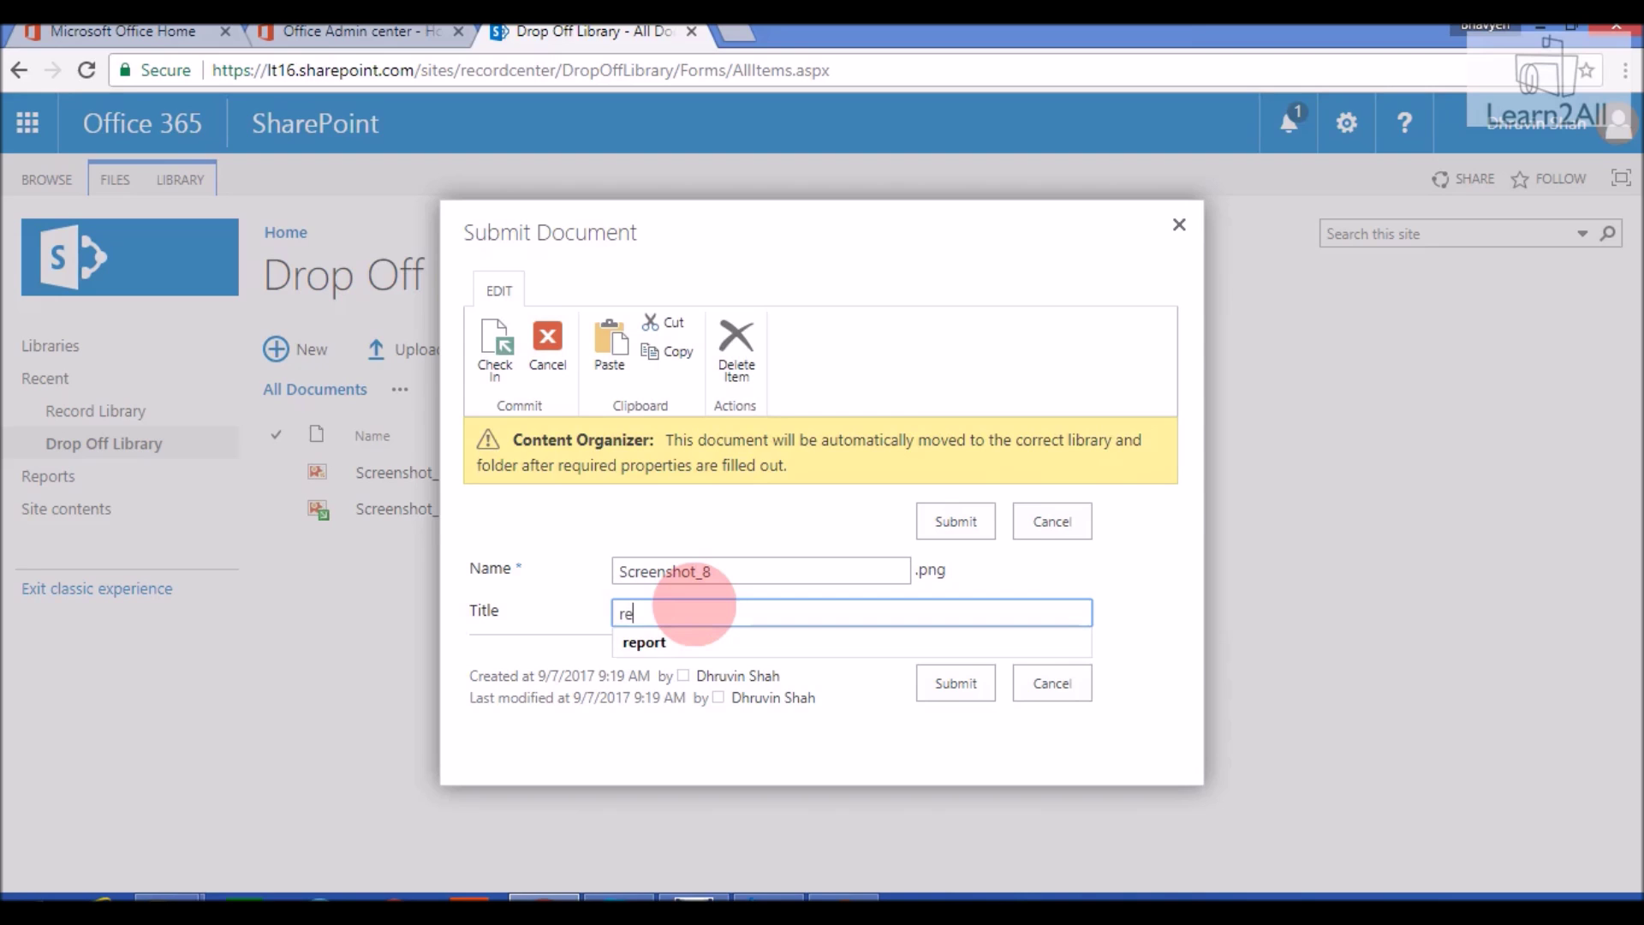
{"action": "type", "text": "port"}
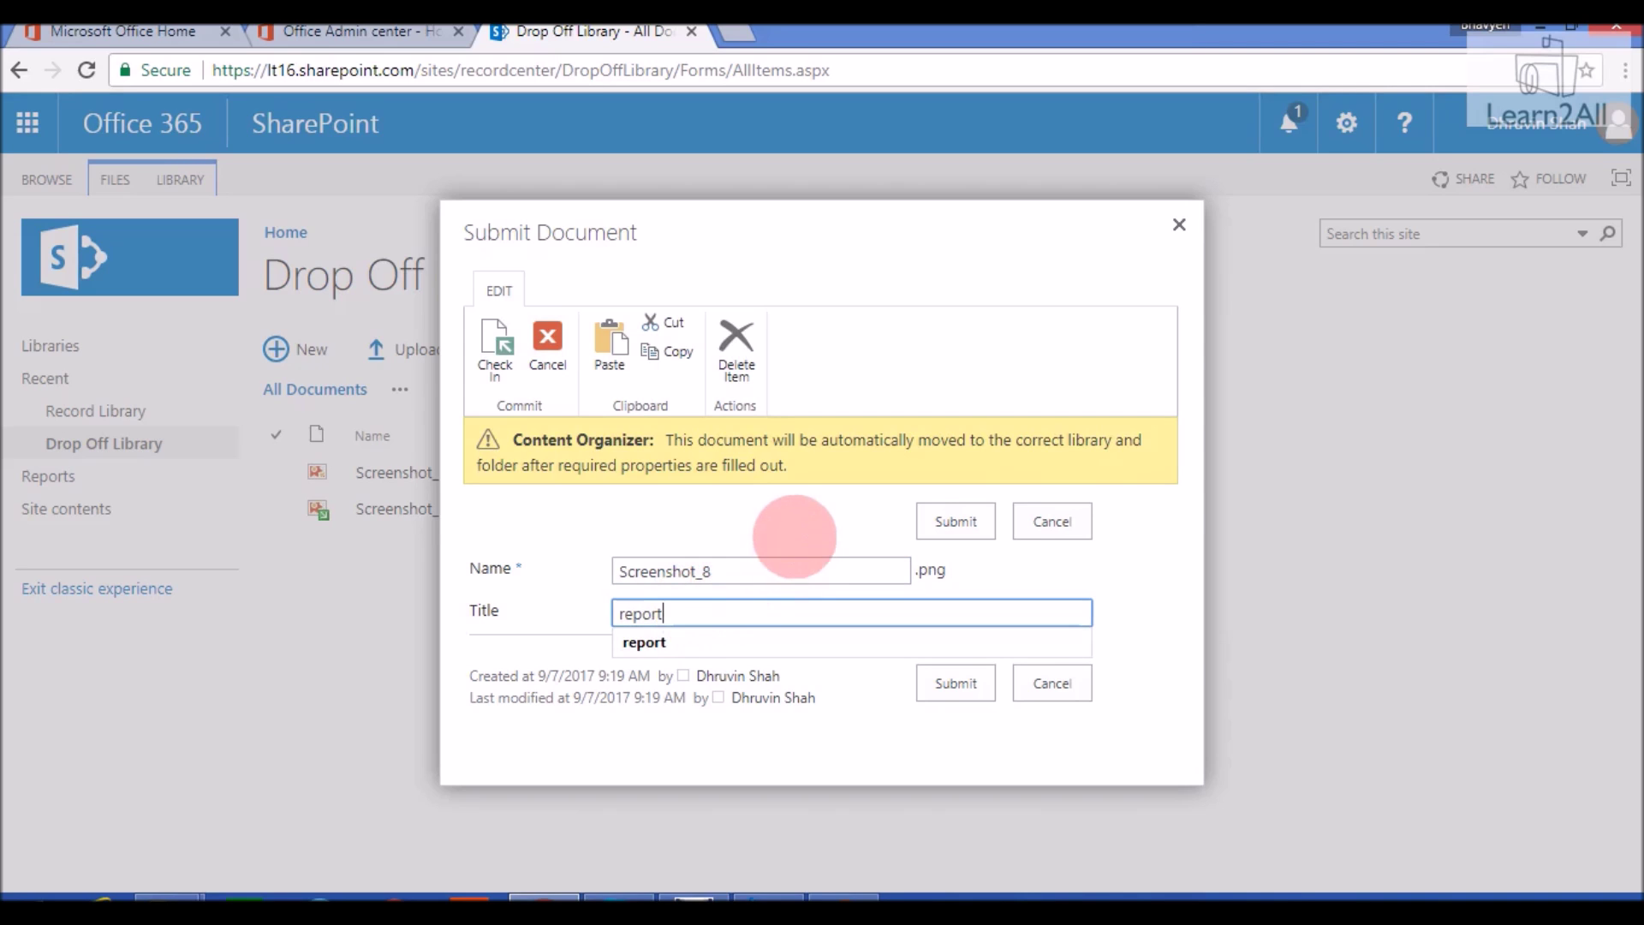
{"action": "left_click", "coordinate": [957, 683]}
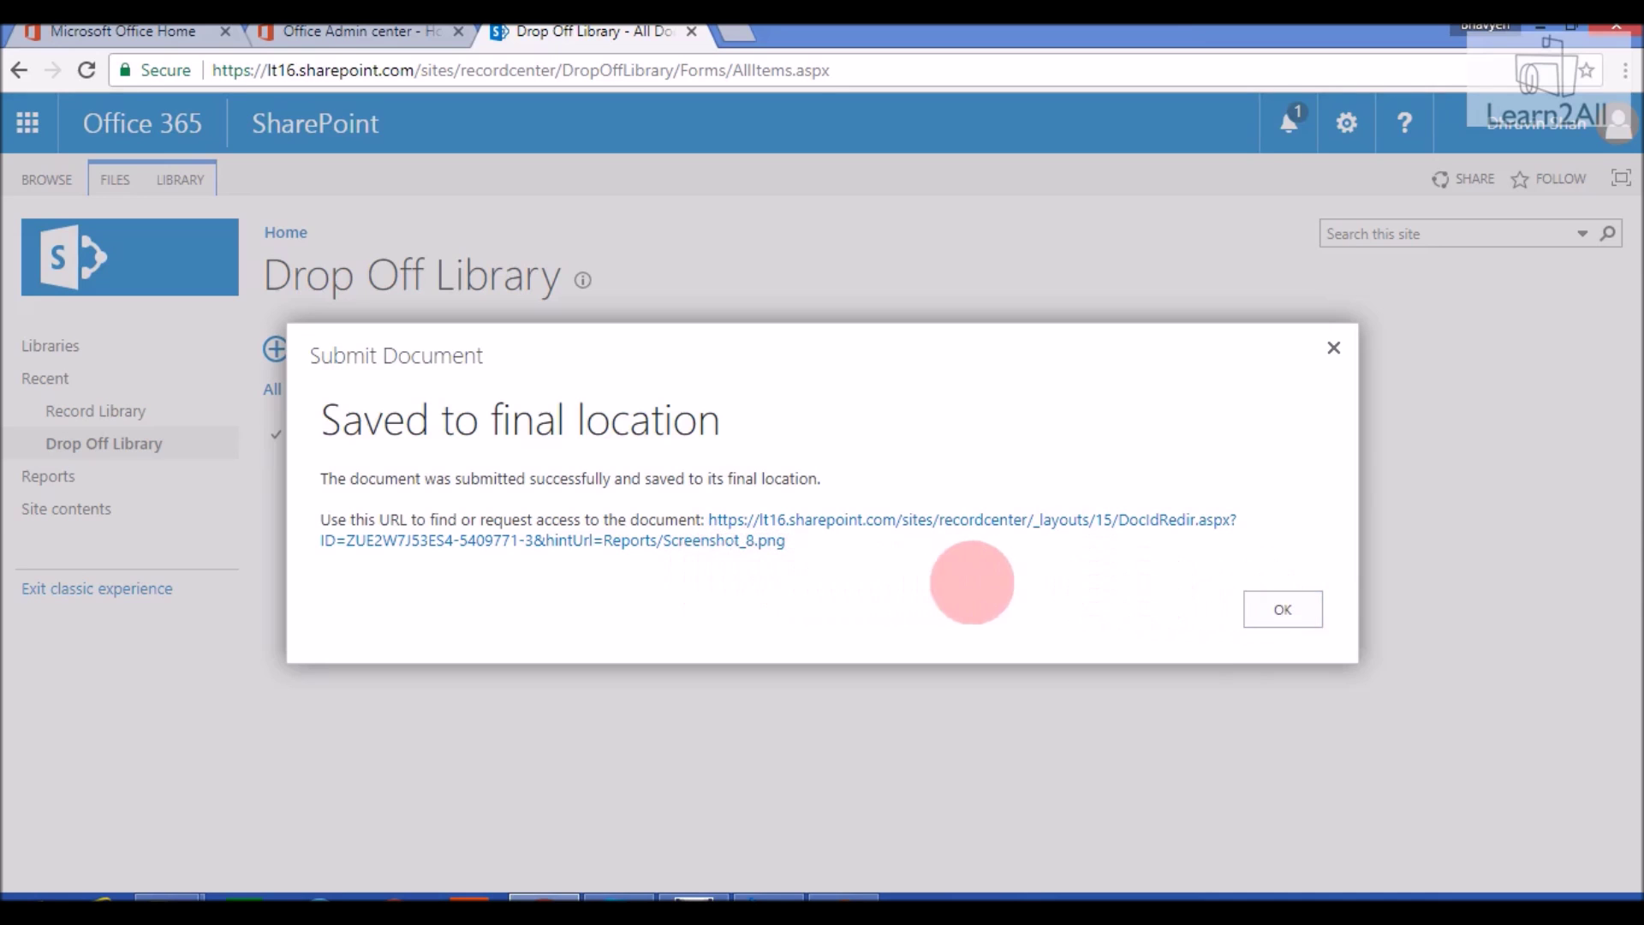
{"action": "left_click", "coordinate": [1280, 608]}
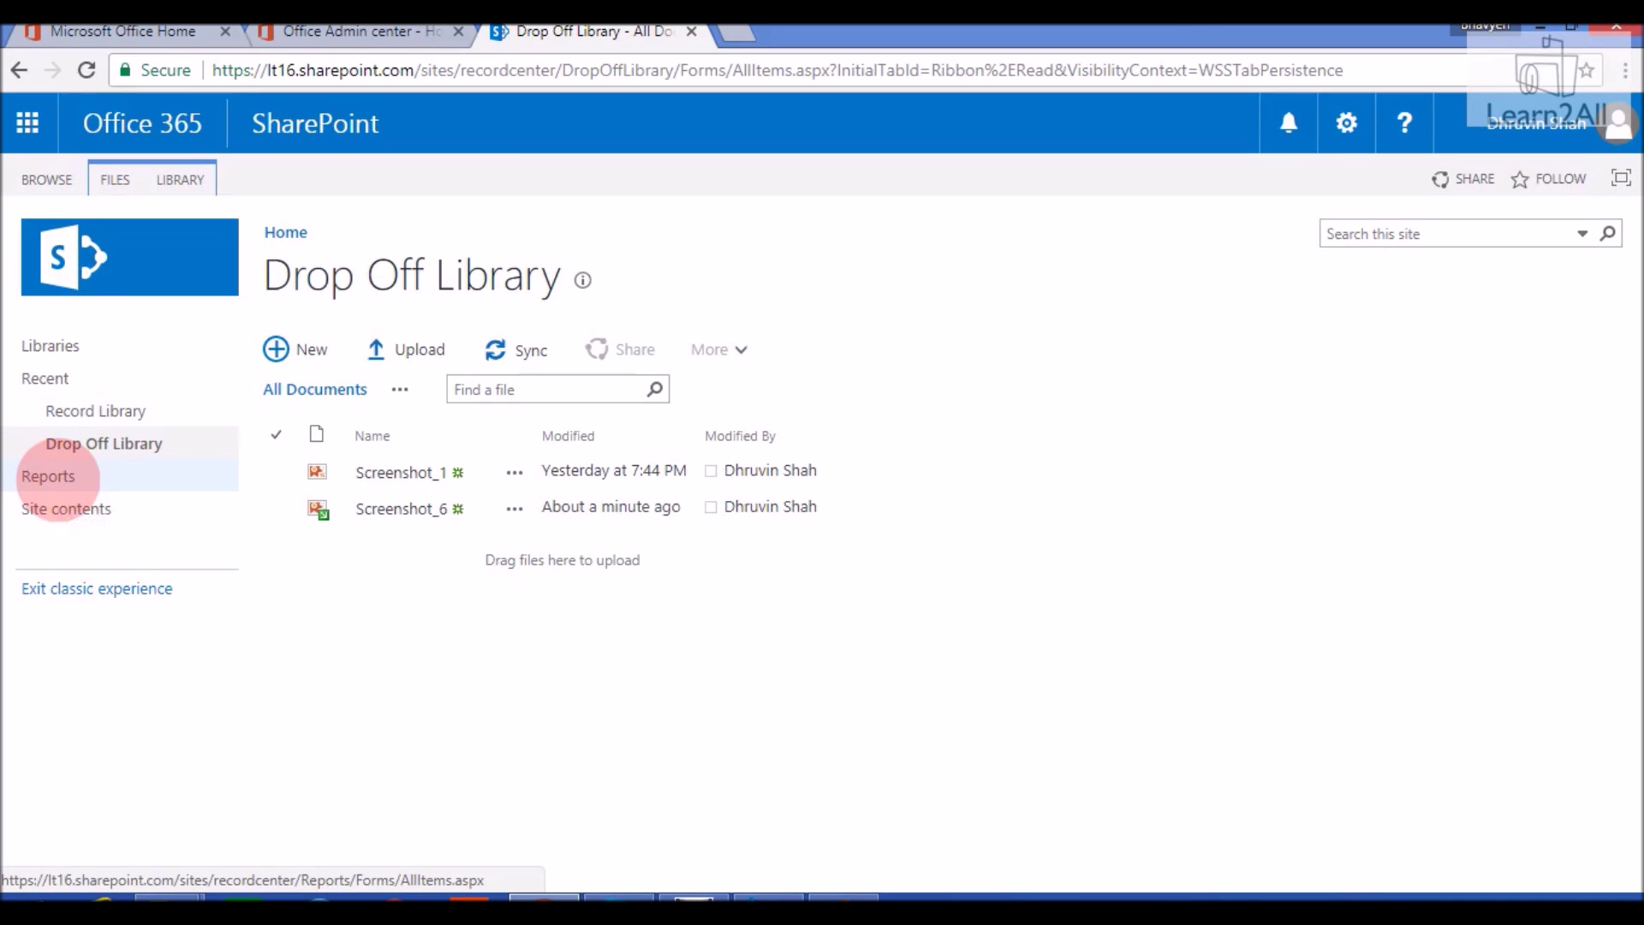
- Open the Reports library and check whether the submitted document was routed there
{"action": "left_click", "coordinate": [63, 484]}
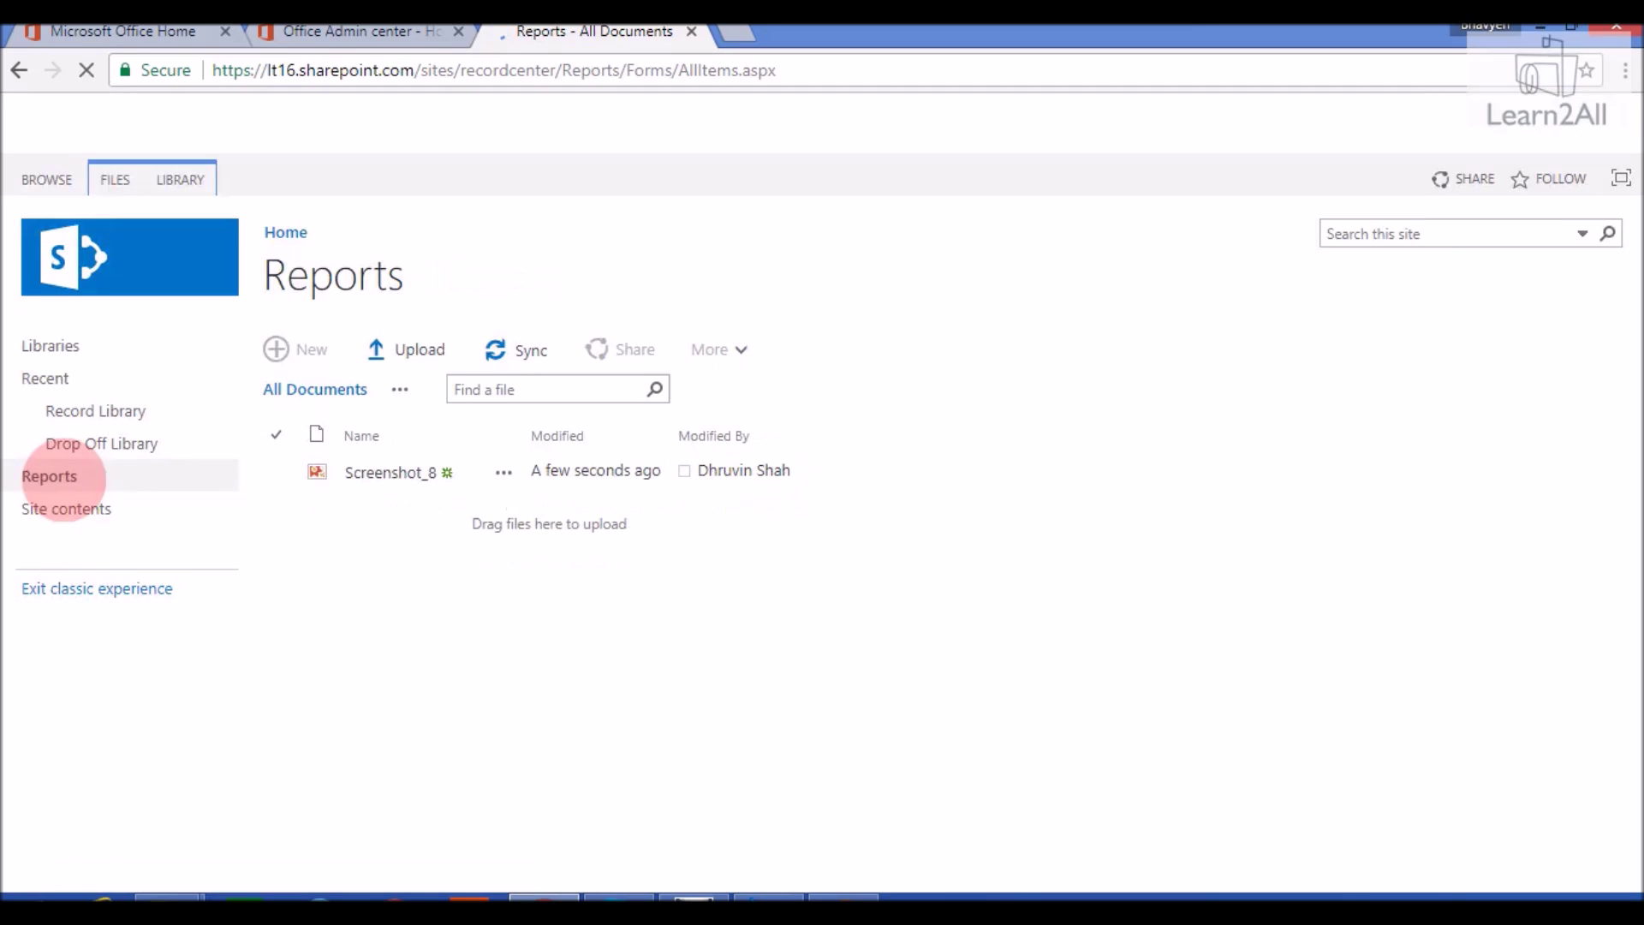
{"action": "left_click", "coordinate": [398, 484]}
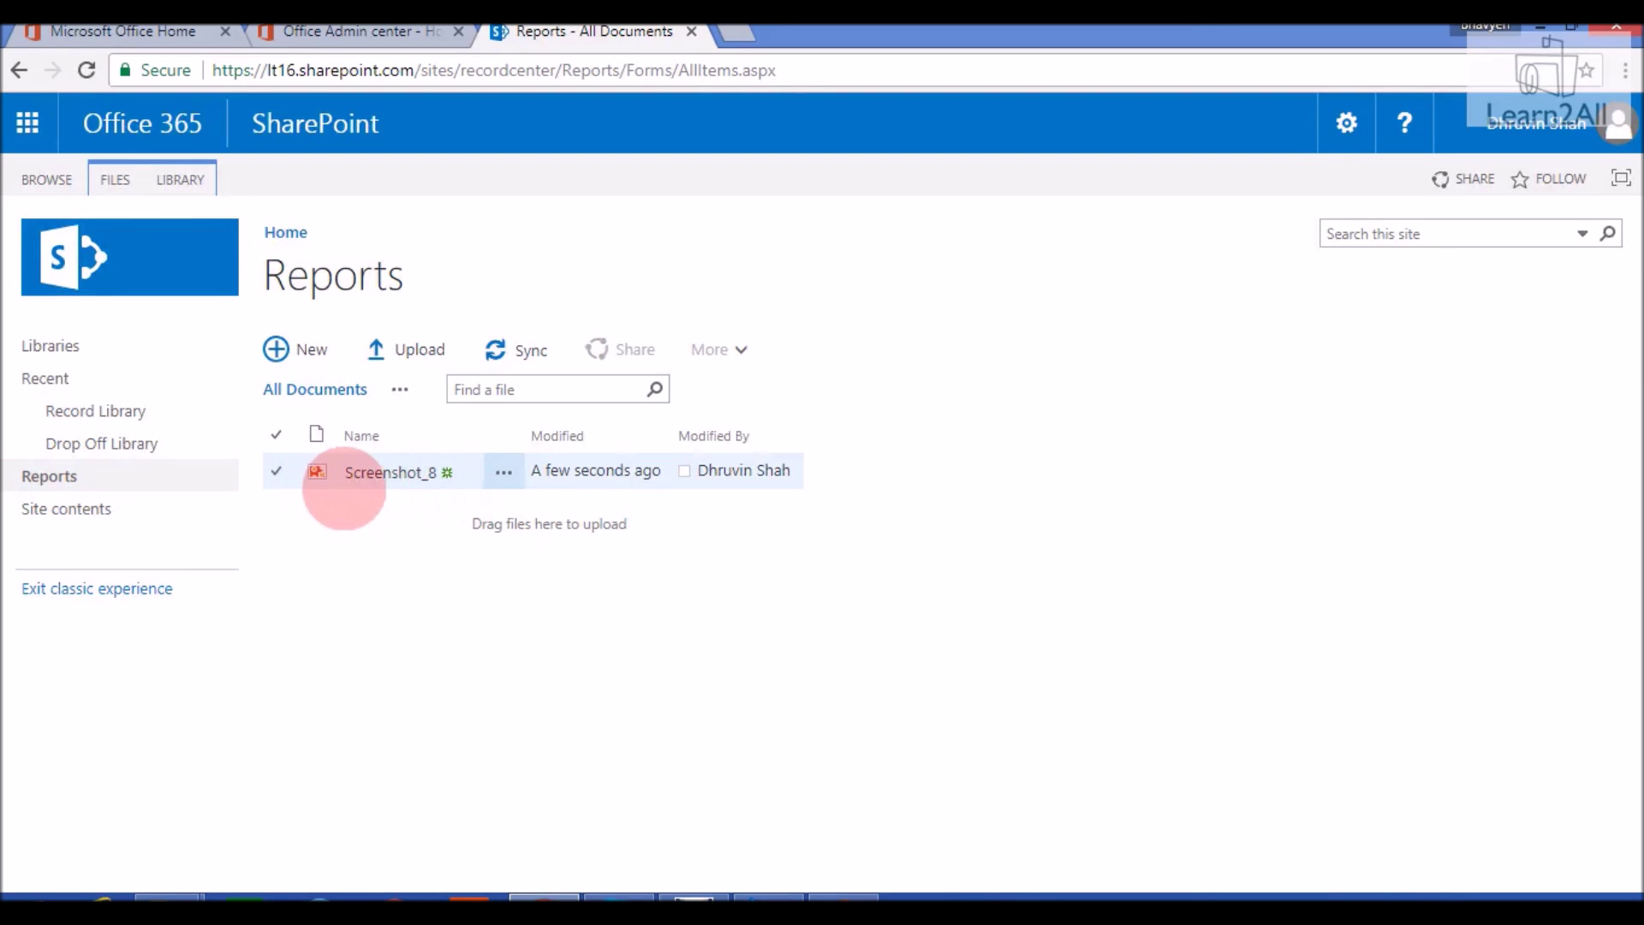
{"action": "left_click", "coordinate": [385, 492]}
{"action": "left_click", "coordinate": [323, 477]}
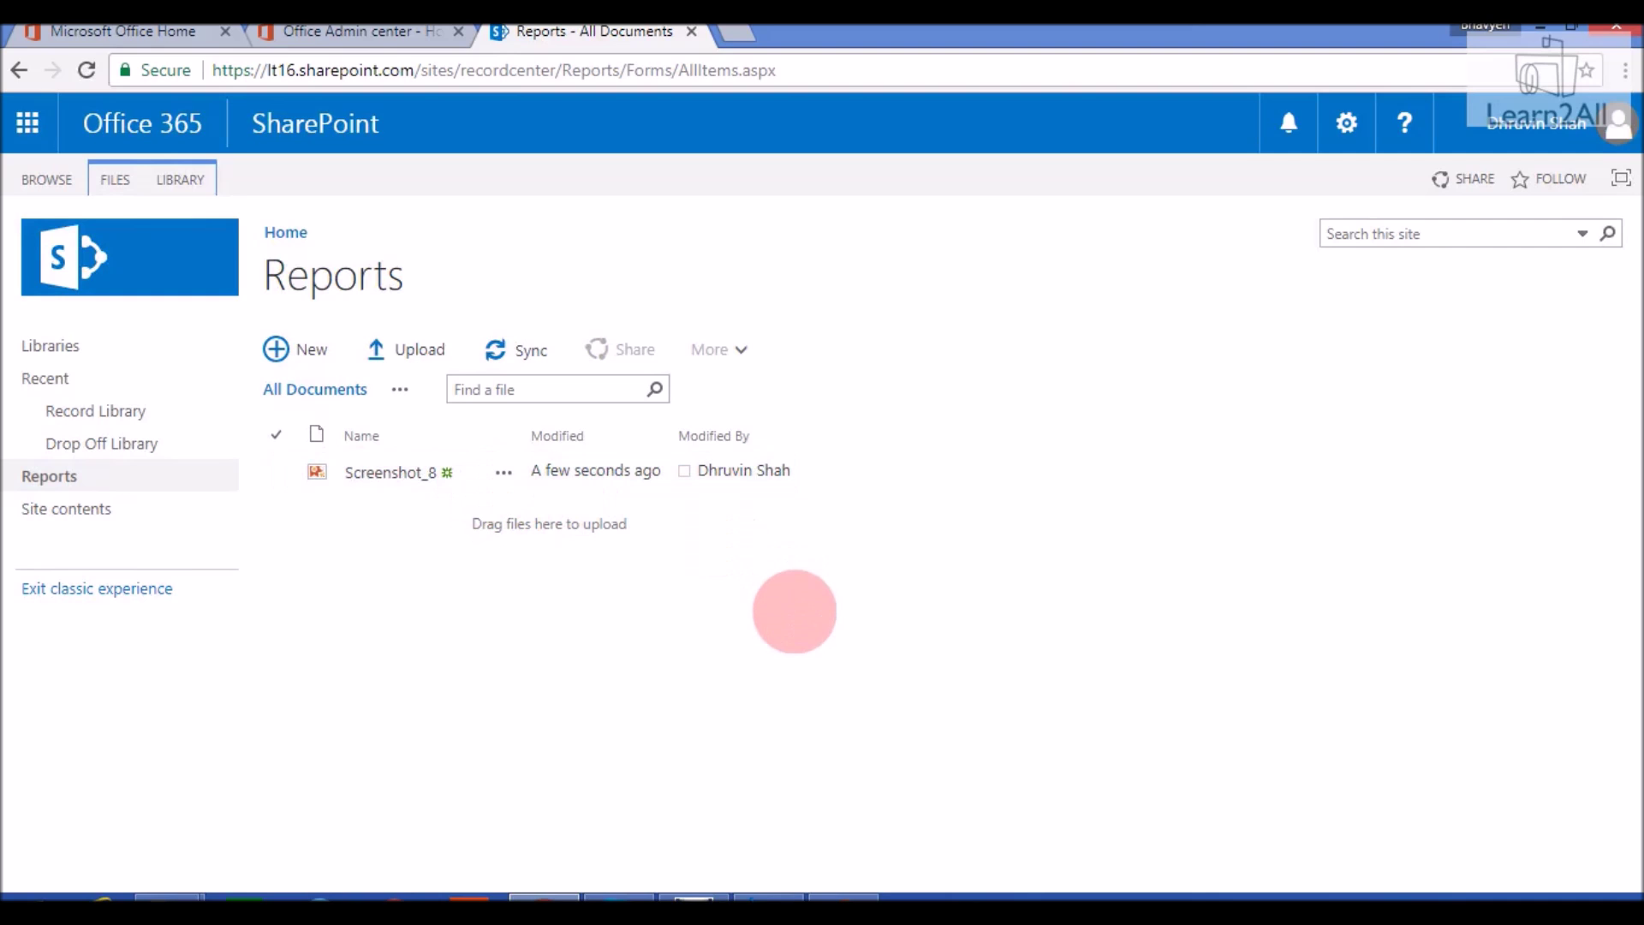